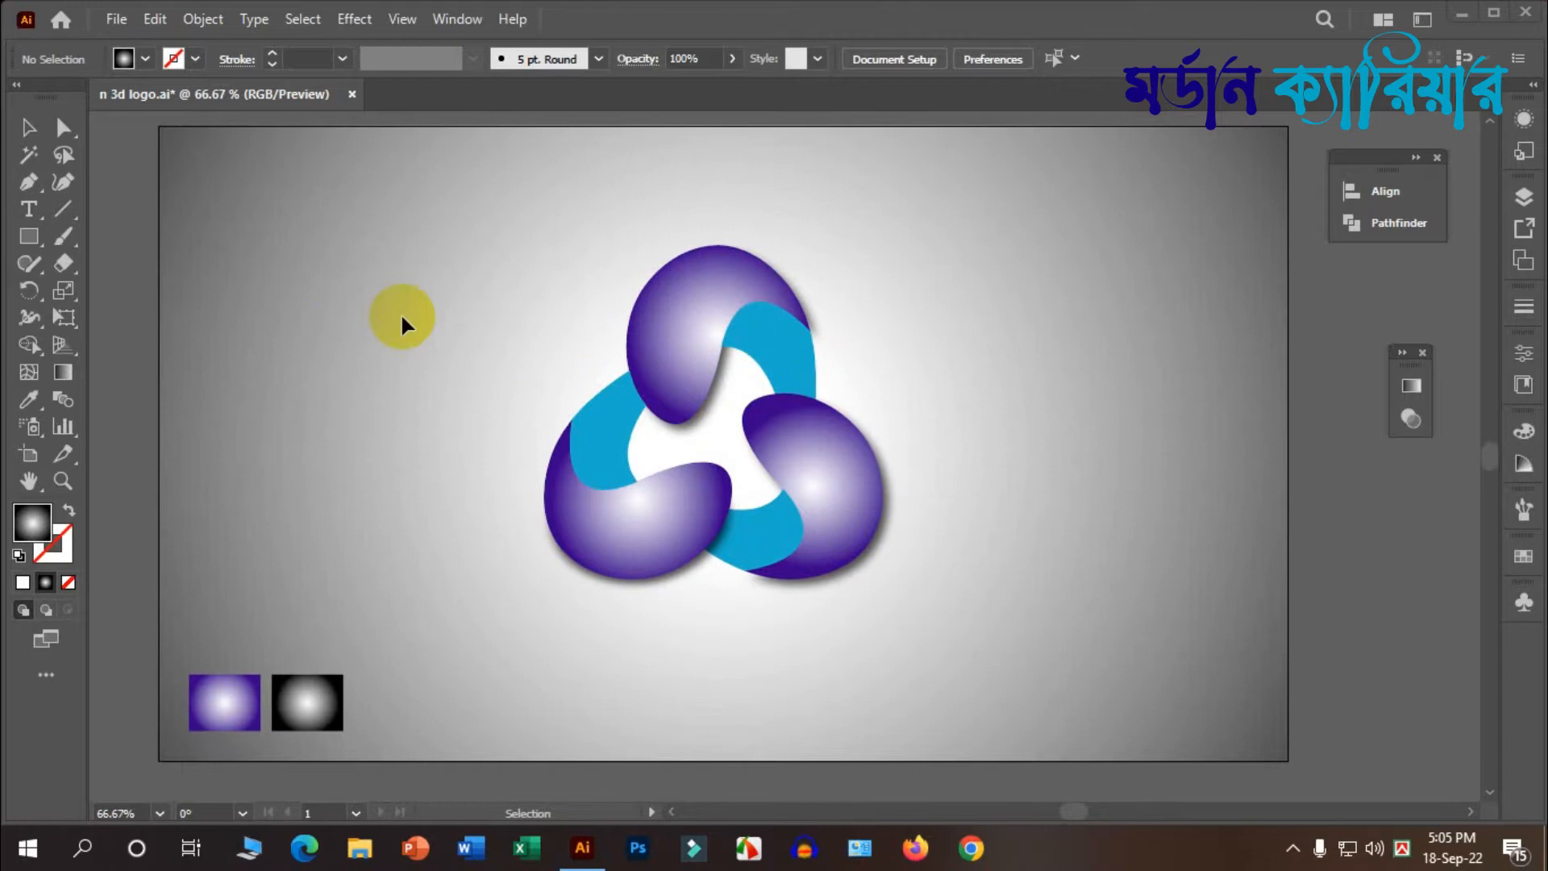
Step: Scale the finished logo down to about 156 × 157 px and move it to the artboard's upper-right area
scroll(393, 308, "down", 2)
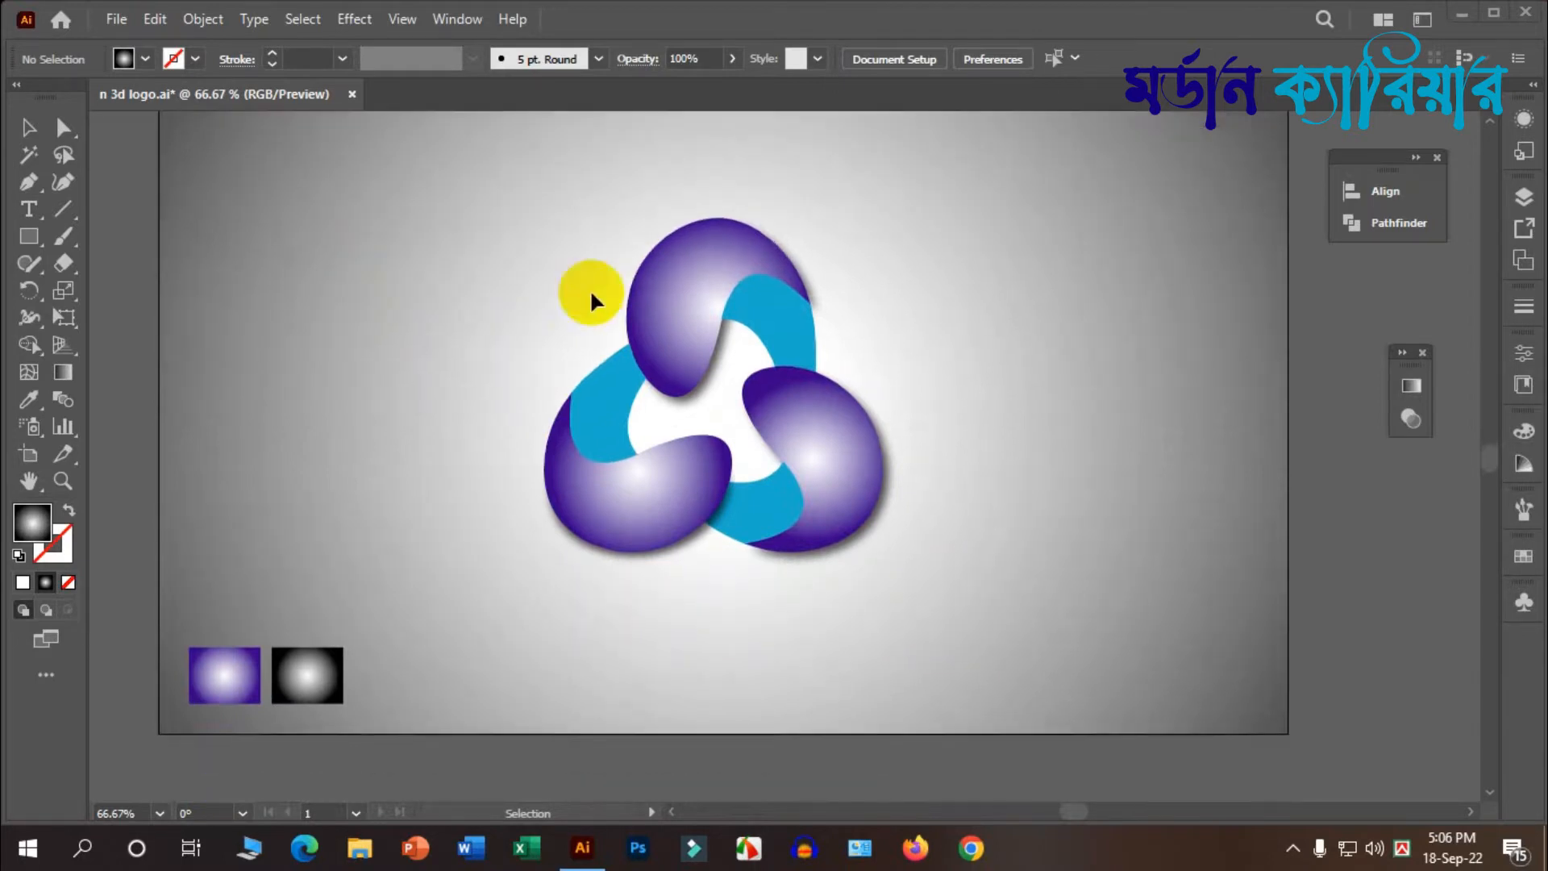
scroll(593, 298, "down", 1)
left_click_drag(762, 466, 907, 304)
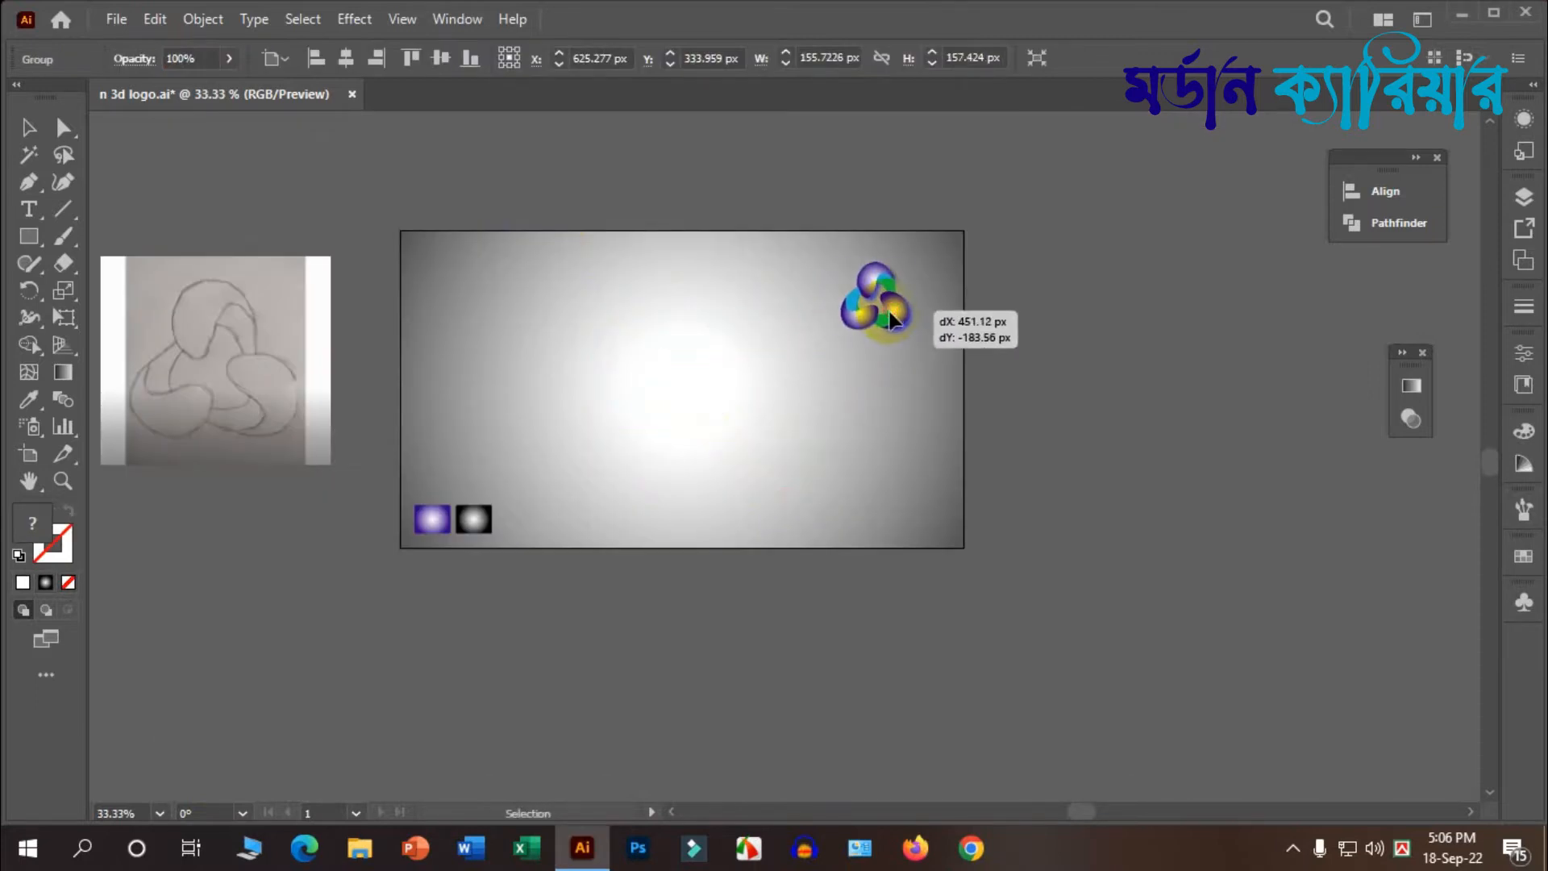
Step: Move the pencil sketch image from outside the artboard onto its middle, beside the small finished logo
left_click(770, 360)
scroll(771, 359, "up", 2)
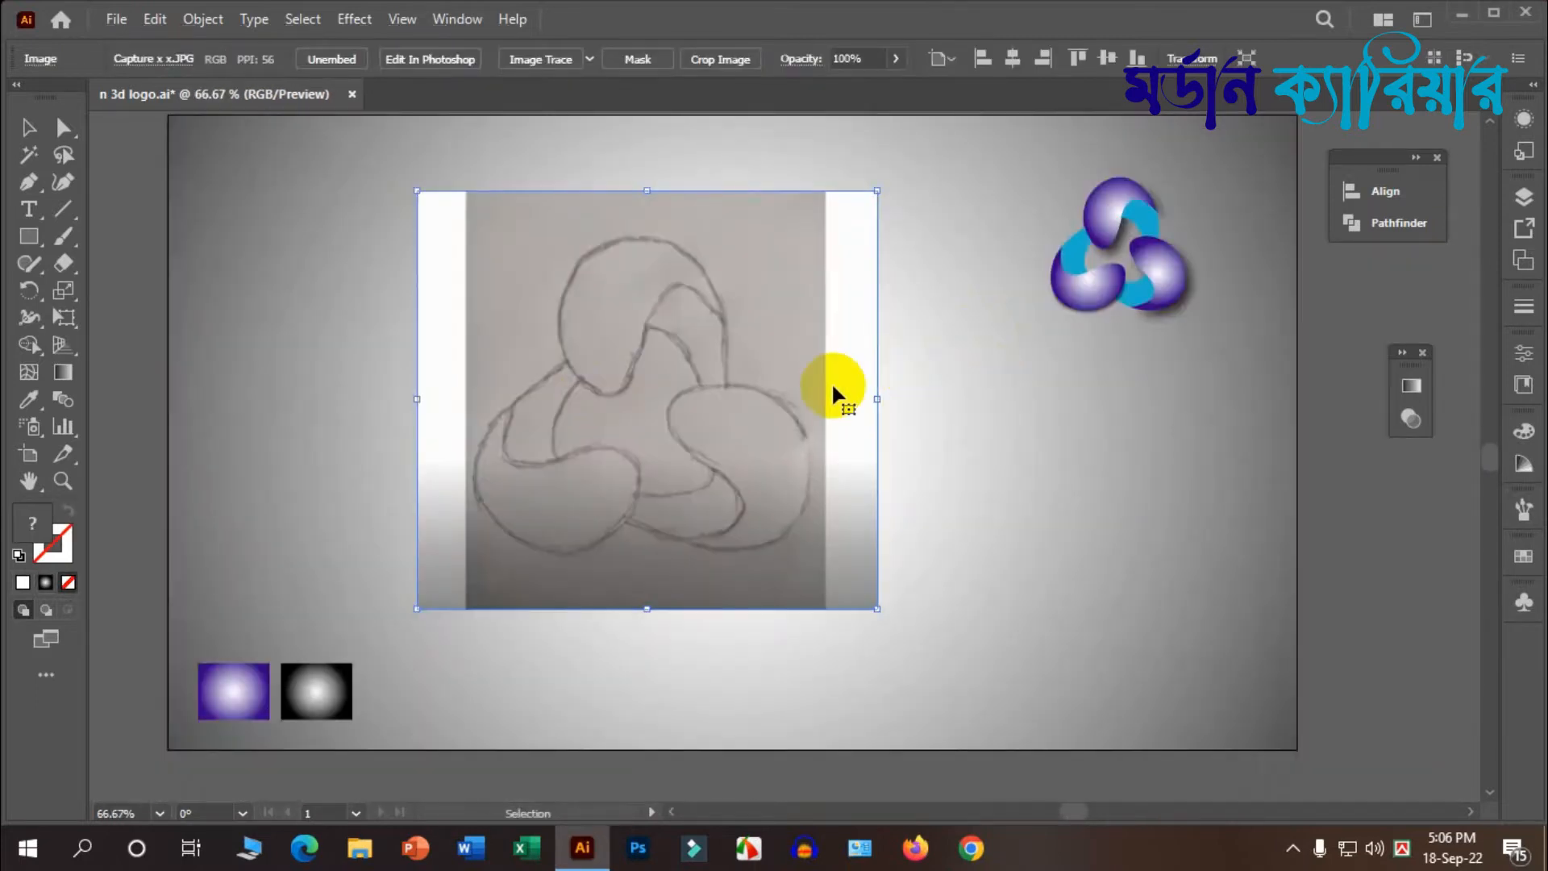
key("ctrl+minus")
key("ctrl+minus")
left_click_drag(829, 390, 348, 401)
scroll(704, 376, "up", 1)
mouse_move(255, 439)
left_mouse_down()
mouse_move(857, 422)
mouse_move(760, 432)
mouse_move(776, 408)
left_mouse_up()
key("ctrl+plus")
key("ctrl+plus")
scroll(837, 400, "up", 1)
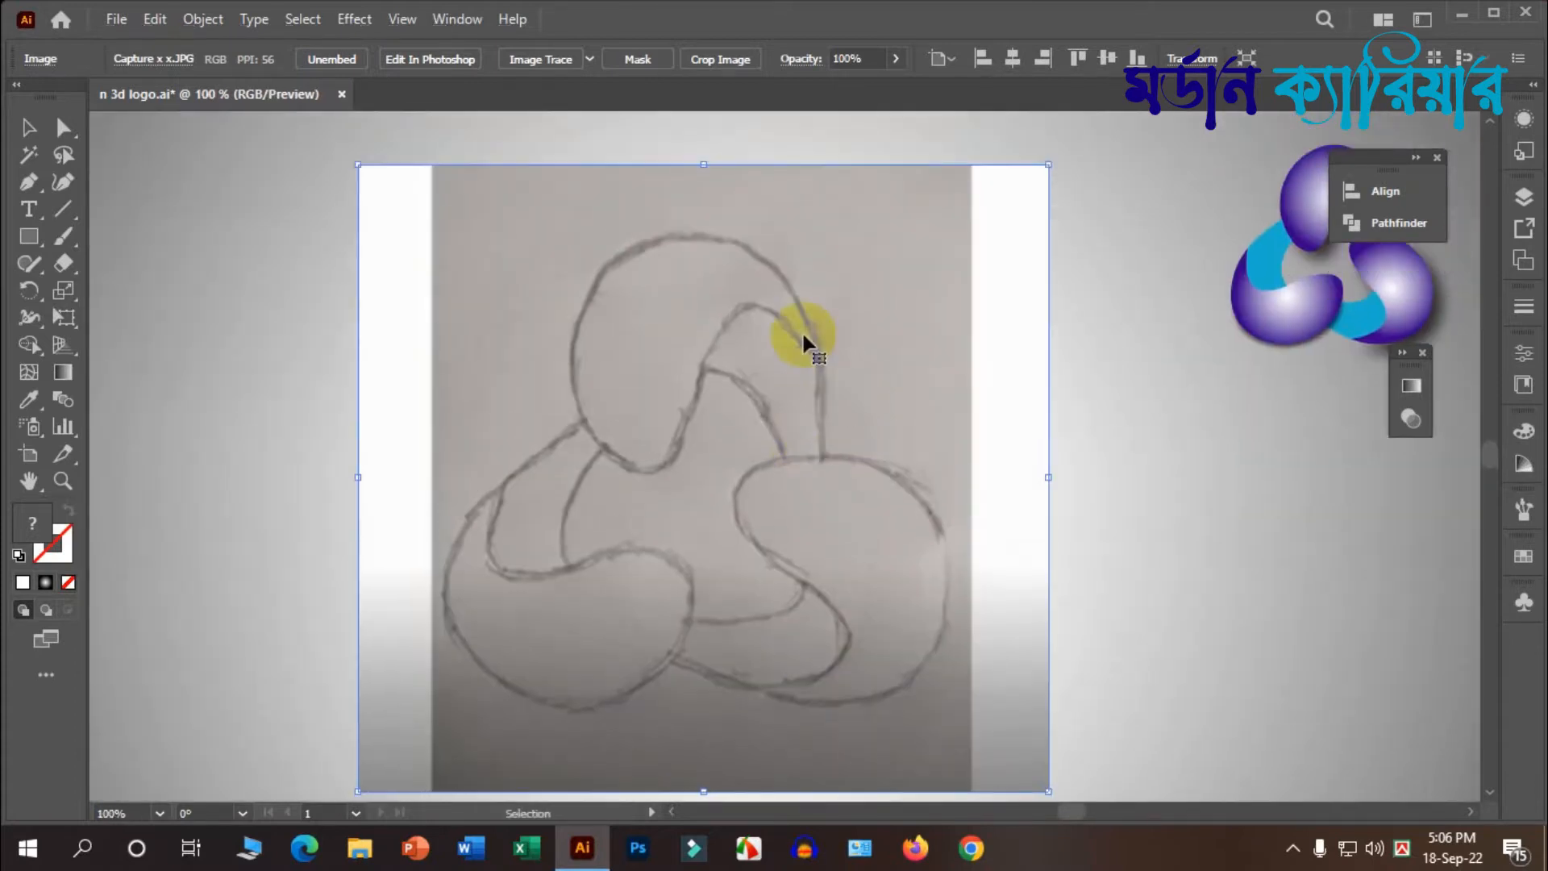
scroll(794, 359, "up", 1)
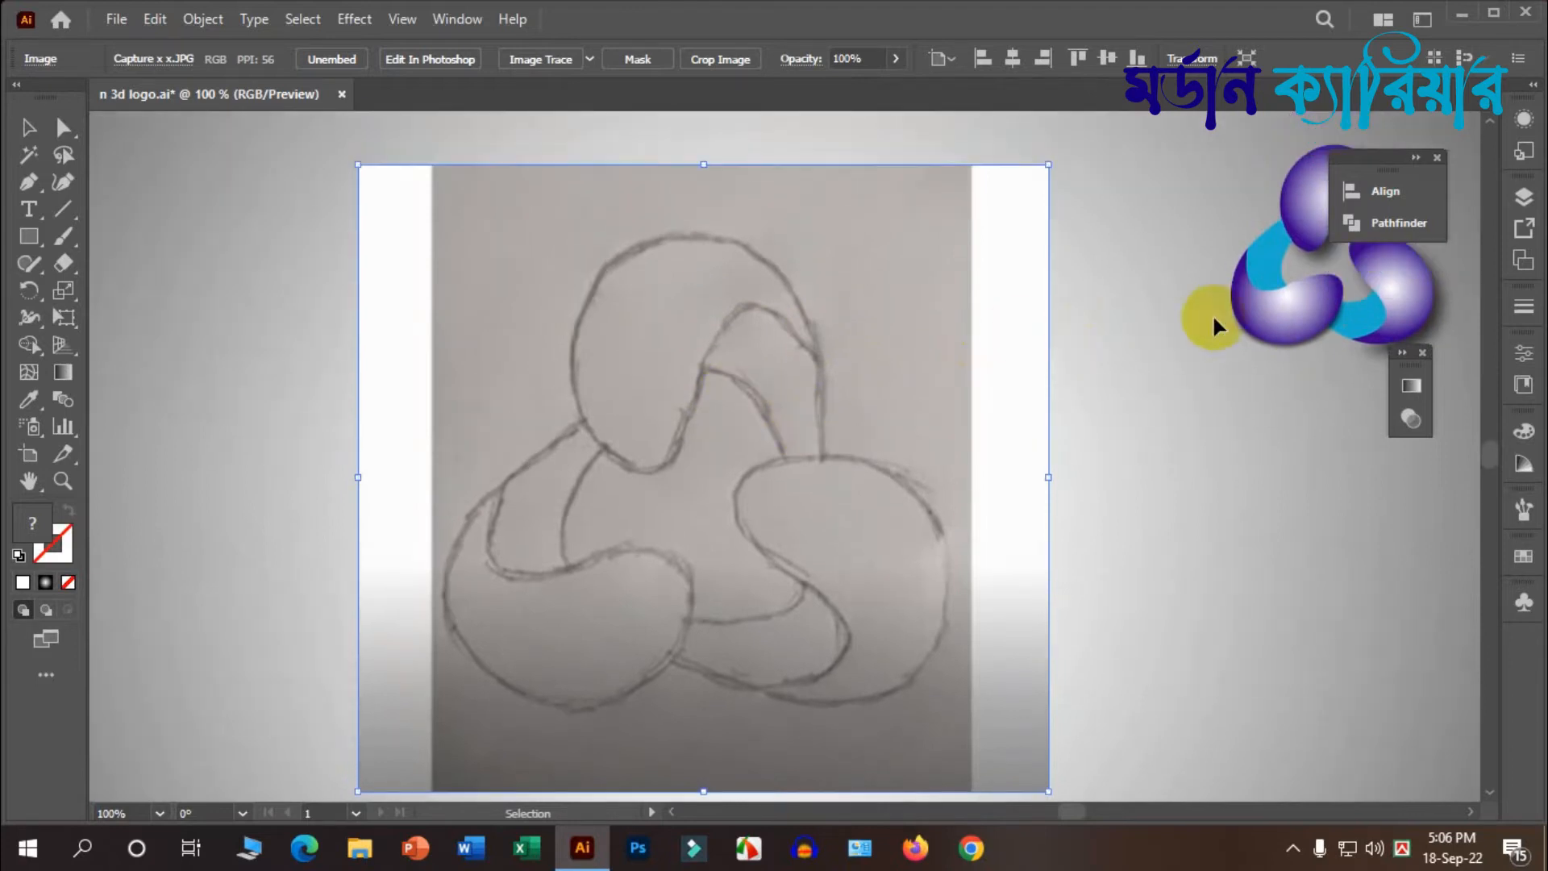
Step: Deselect the sketch and set up the Pen tool with a black stroke and no fill
scroll(698, 359, "down", 1)
scroll(698, 363, "down", 1)
scroll(730, 369, "up", 1)
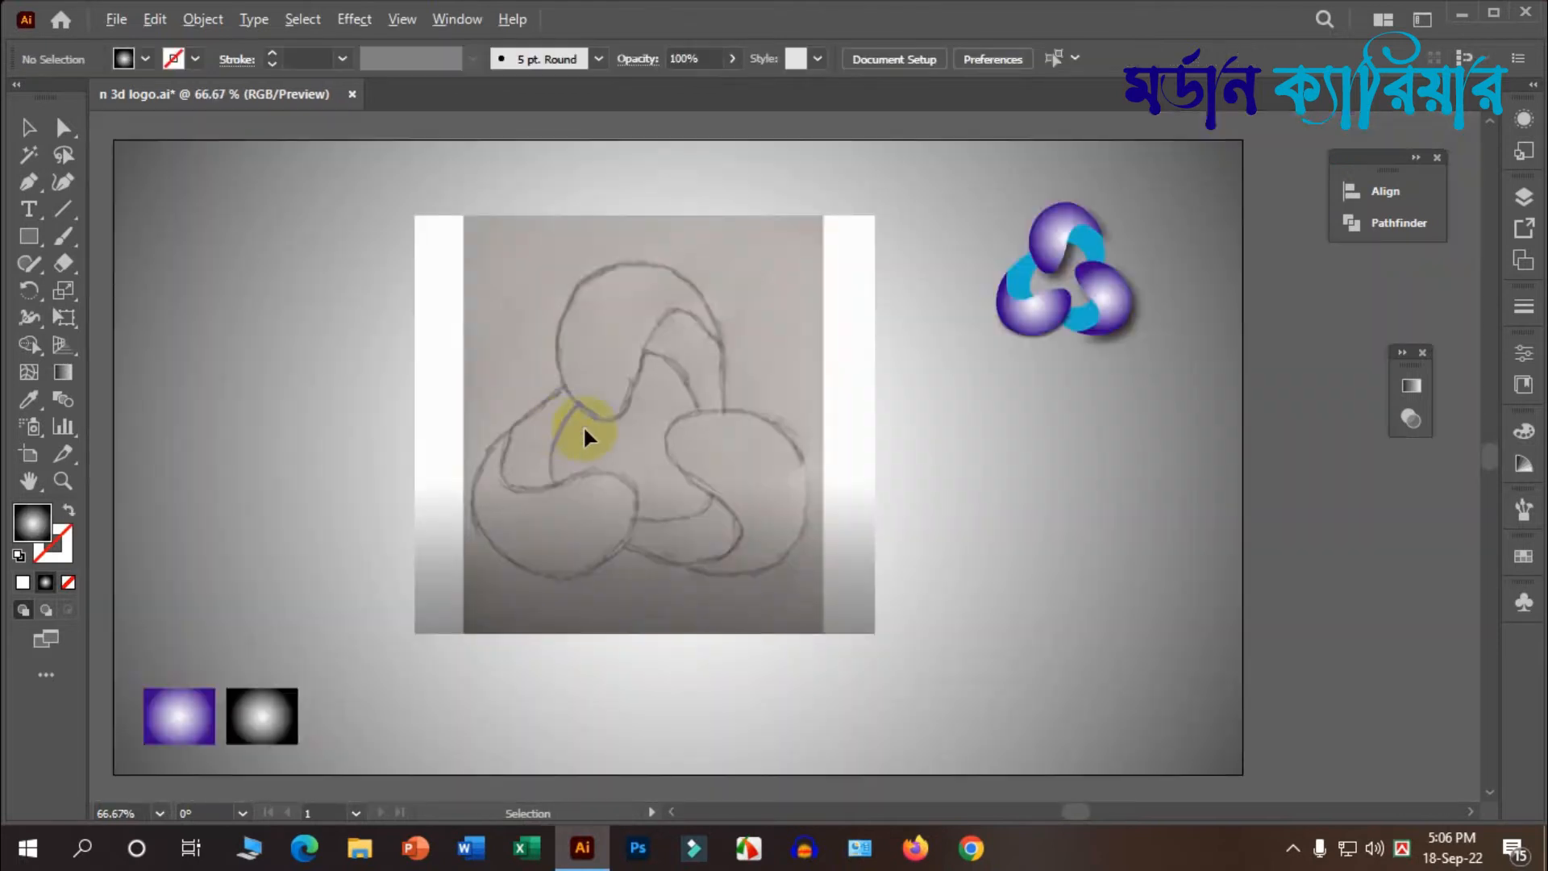
scroll(651, 421, "up", 1)
scroll(653, 421, "up", 2)
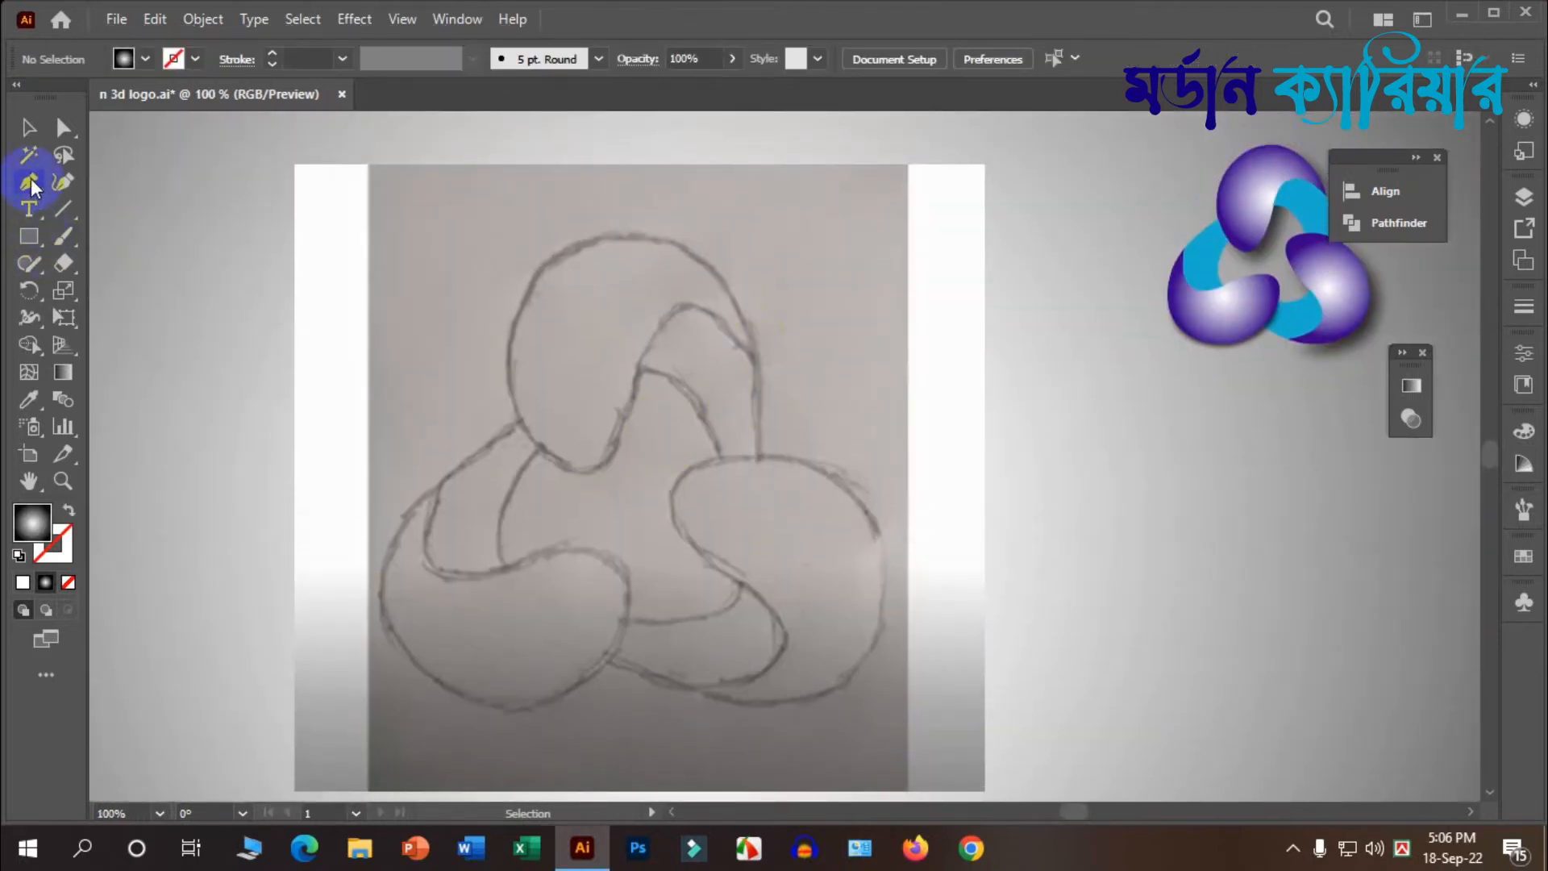
left_click_drag(31, 184, 120, 181)
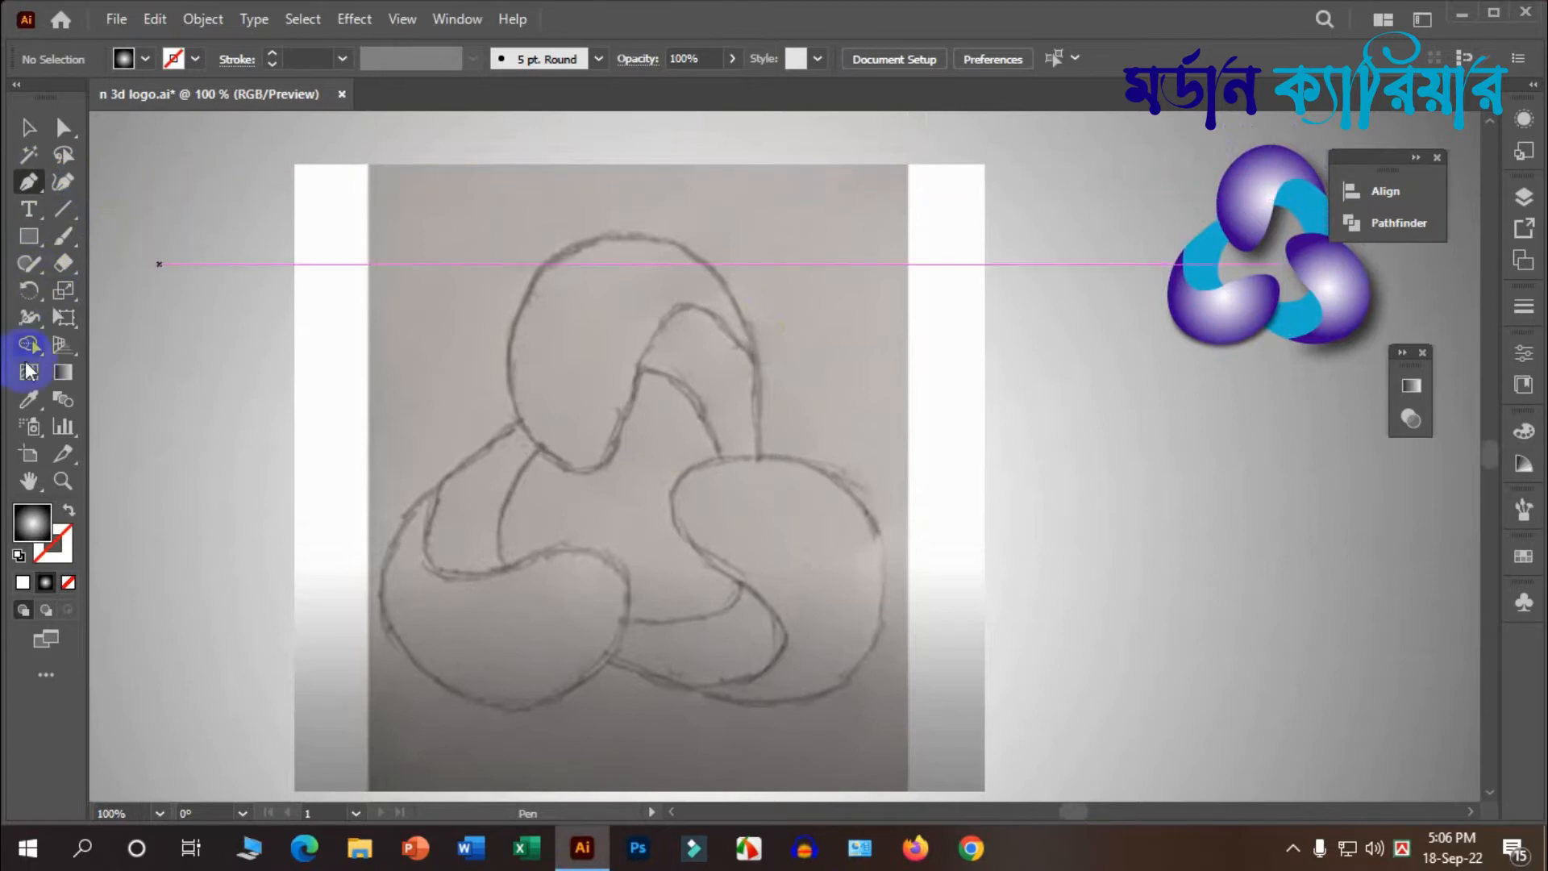
left_click(54, 543)
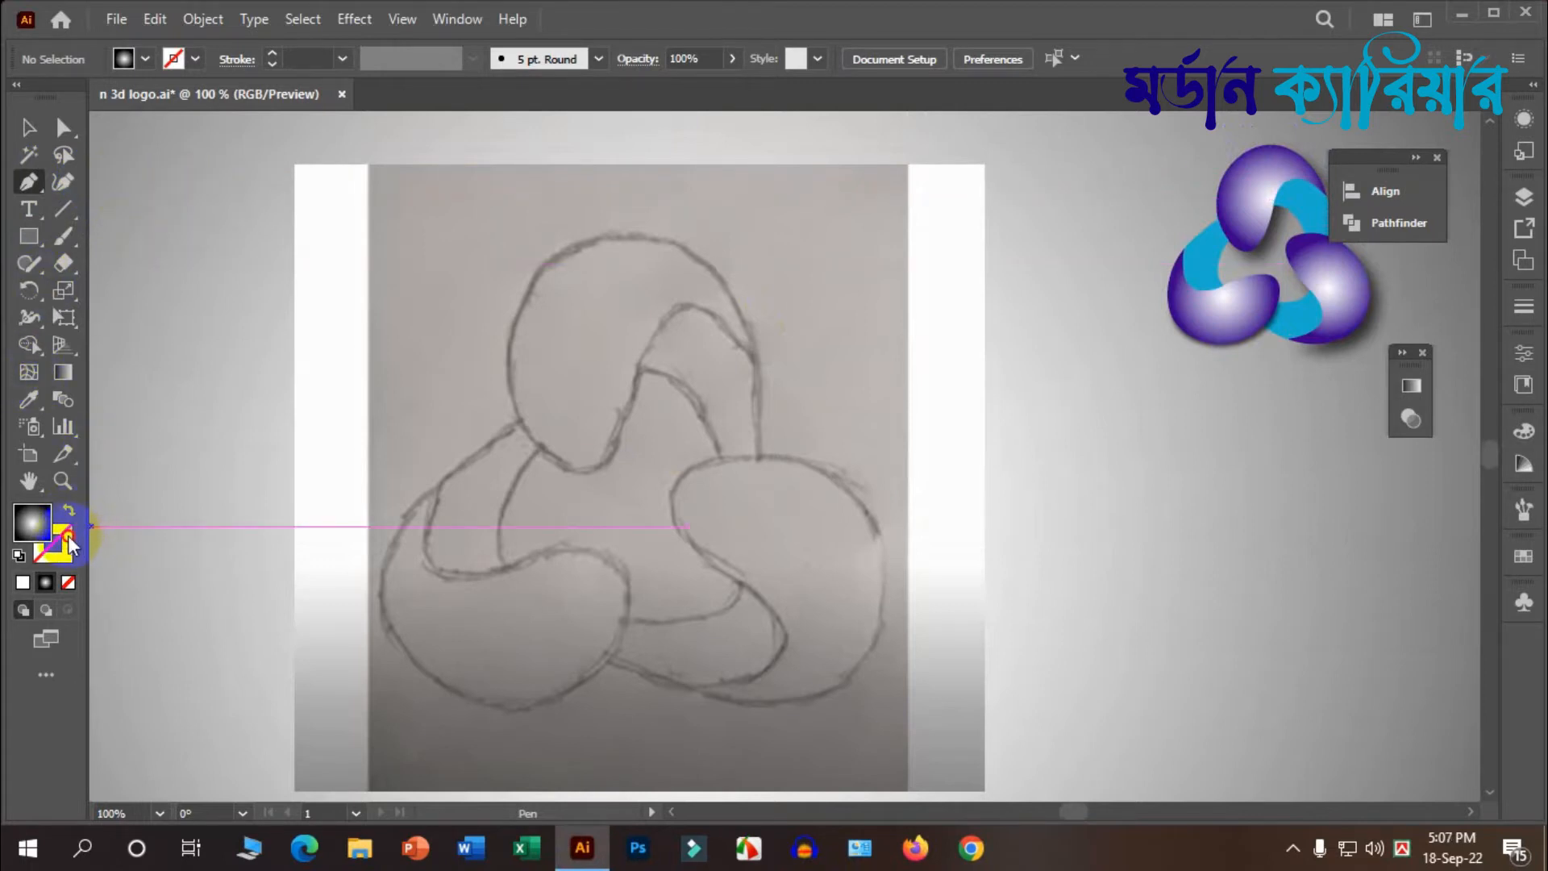
left_click(192, 60)
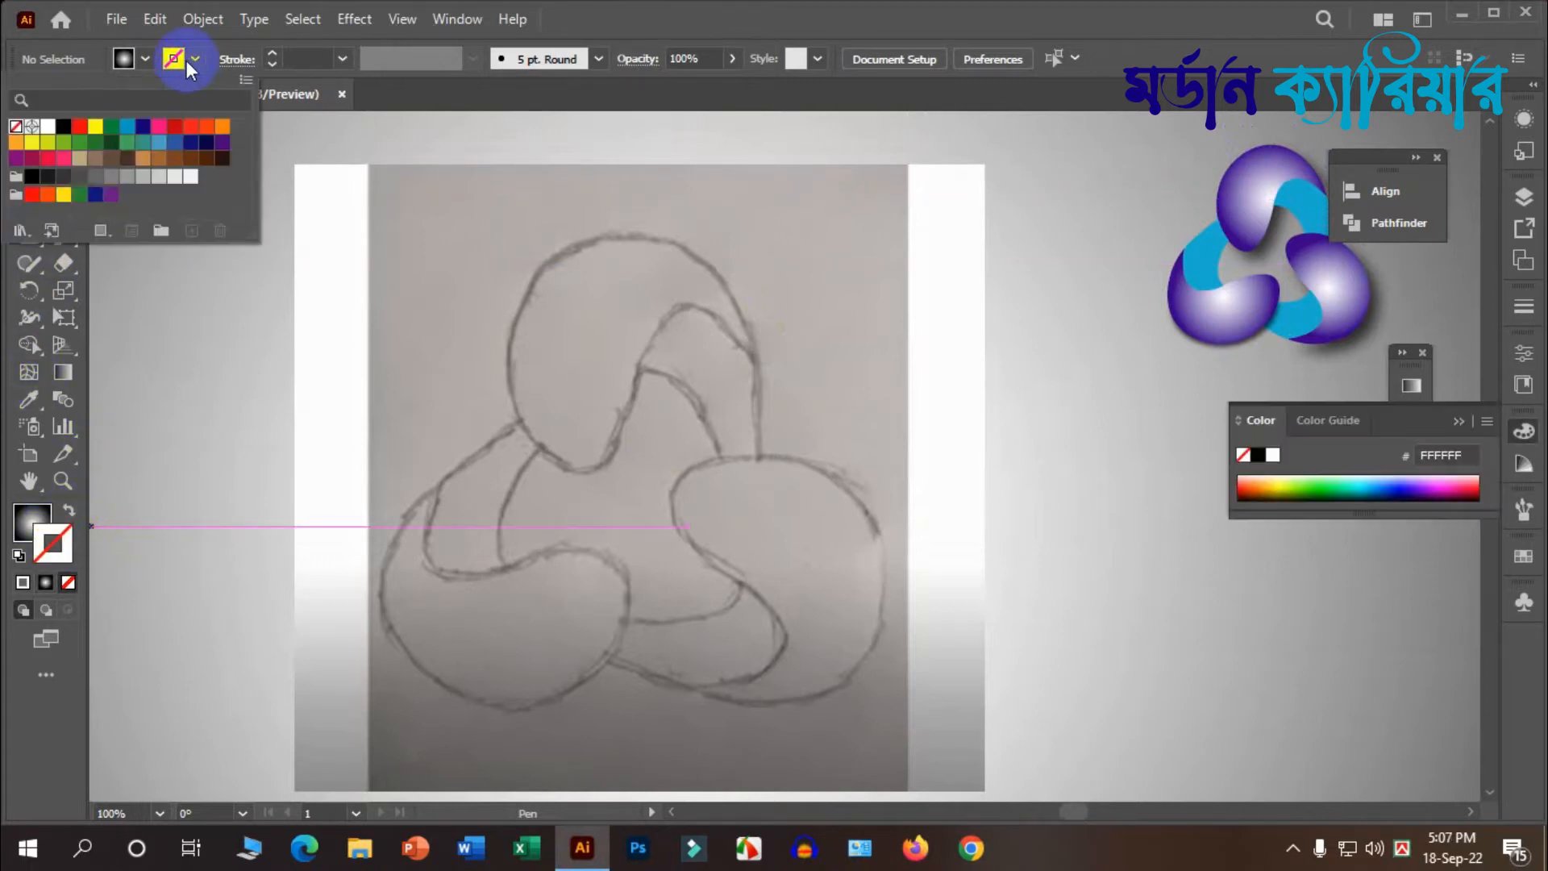
left_click(64, 125)
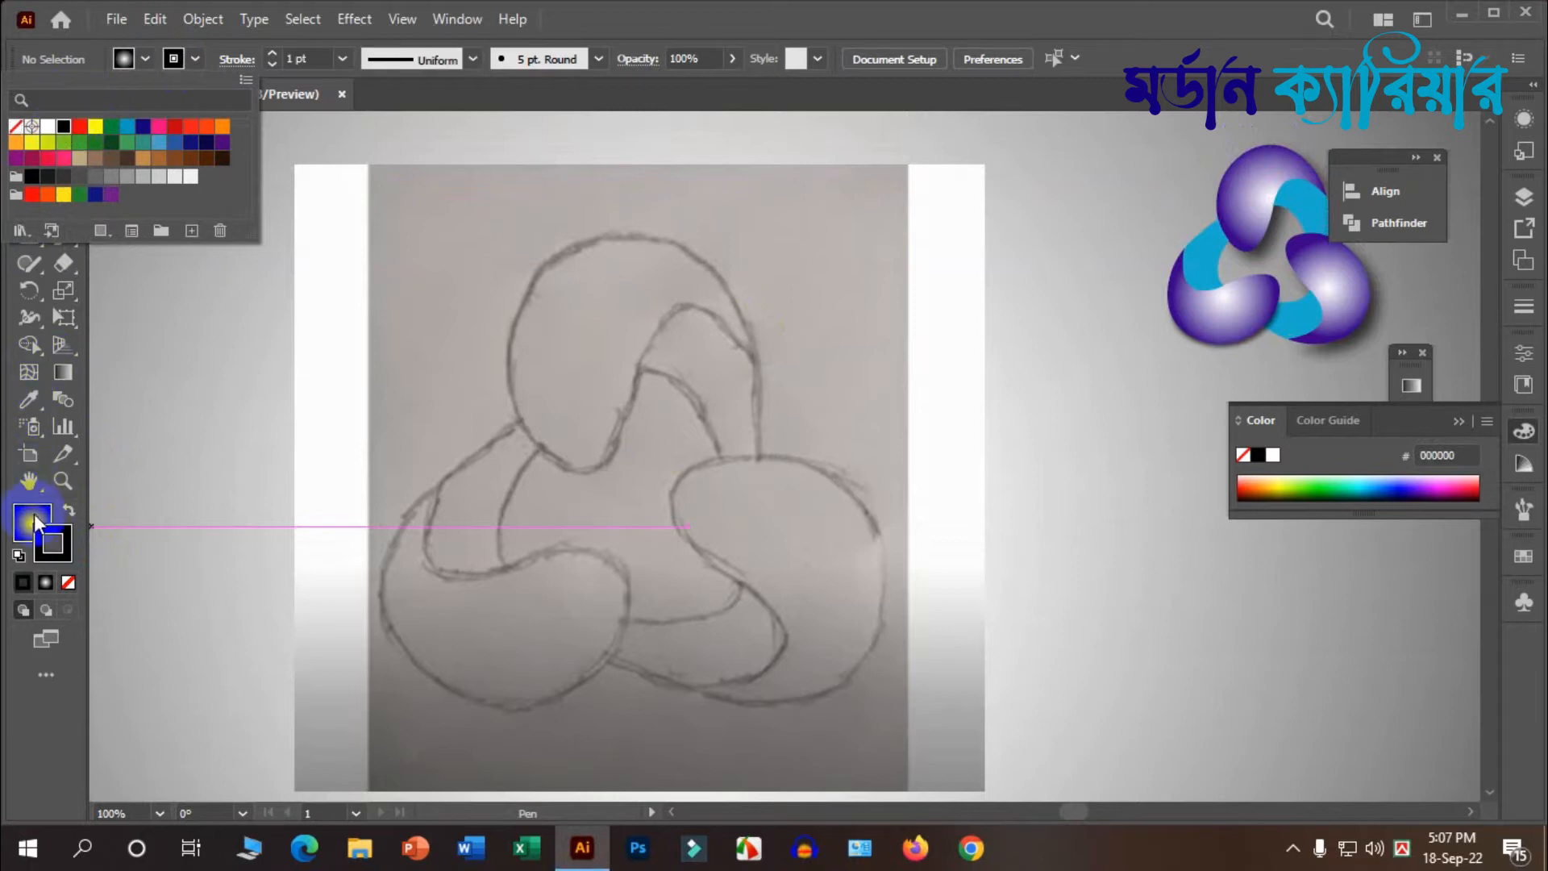
left_click(68, 582)
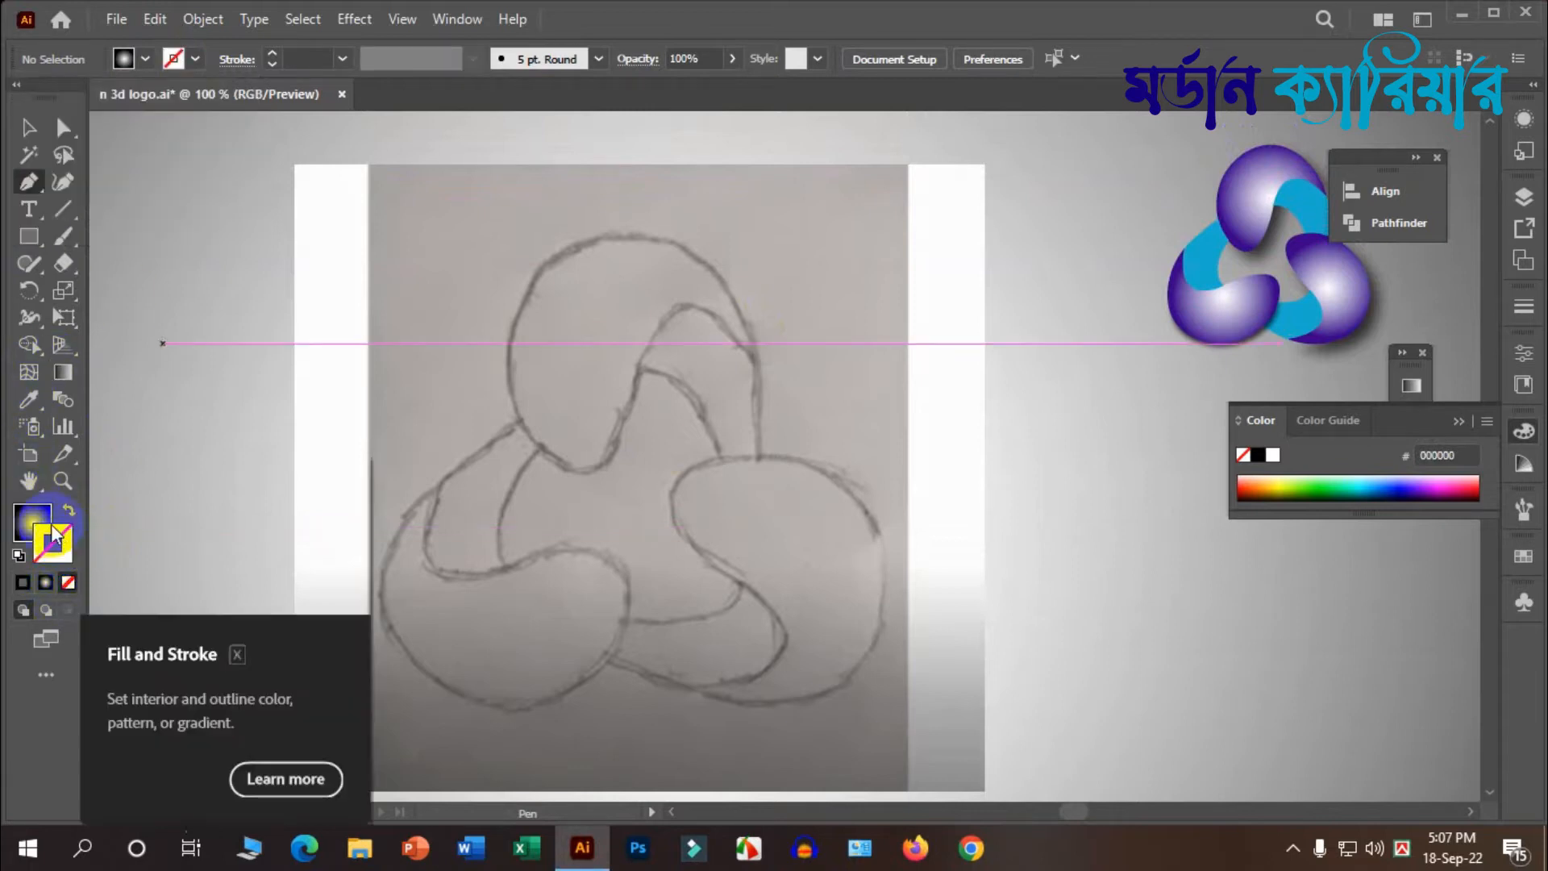
left_click(56, 534)
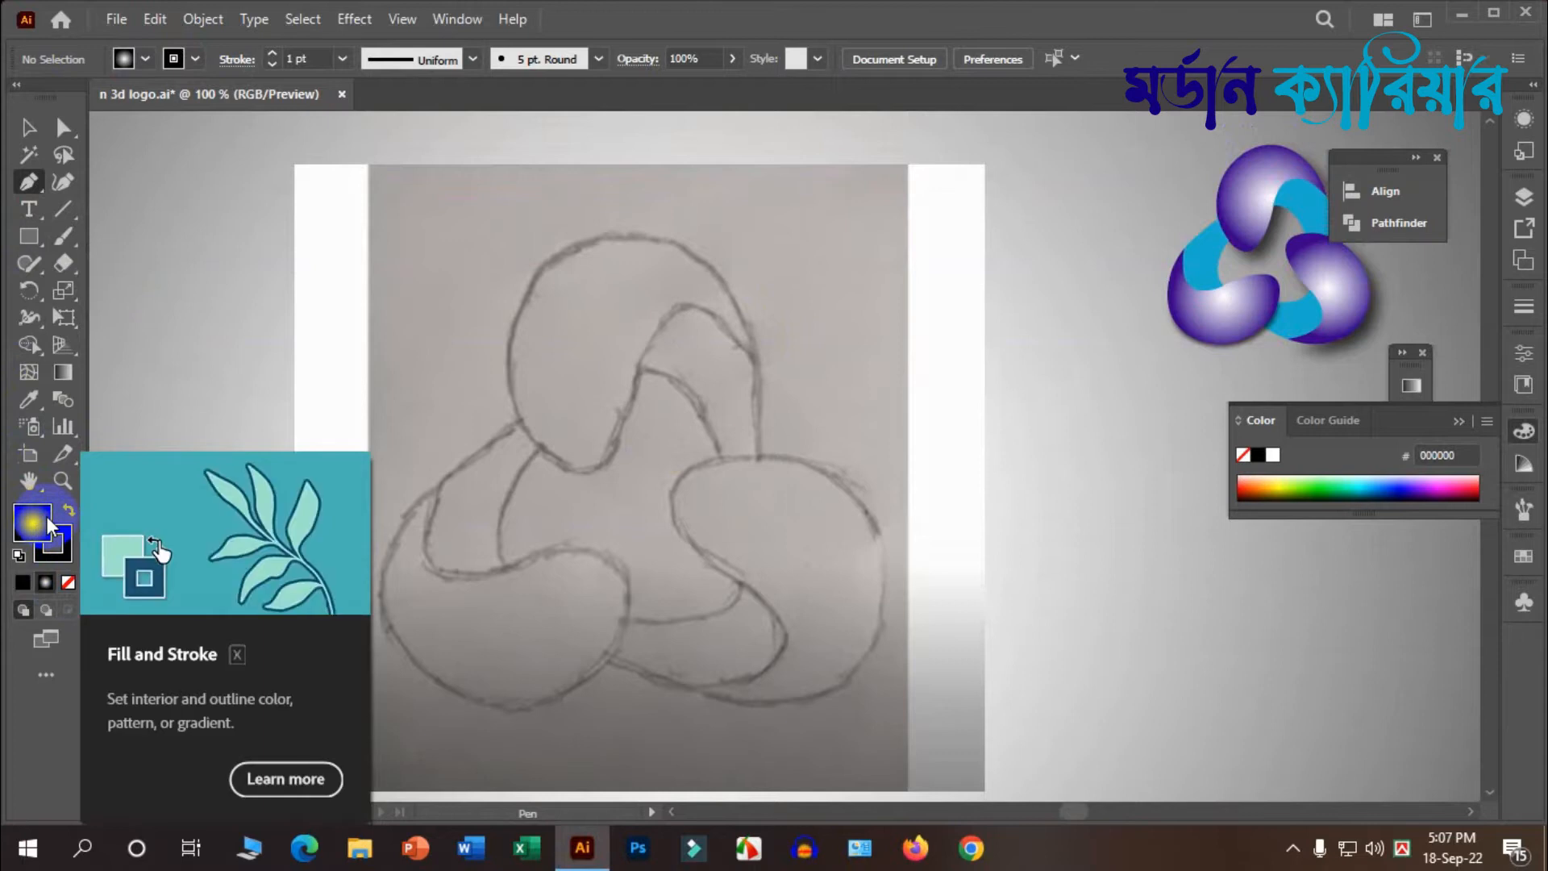
left_click(67, 578)
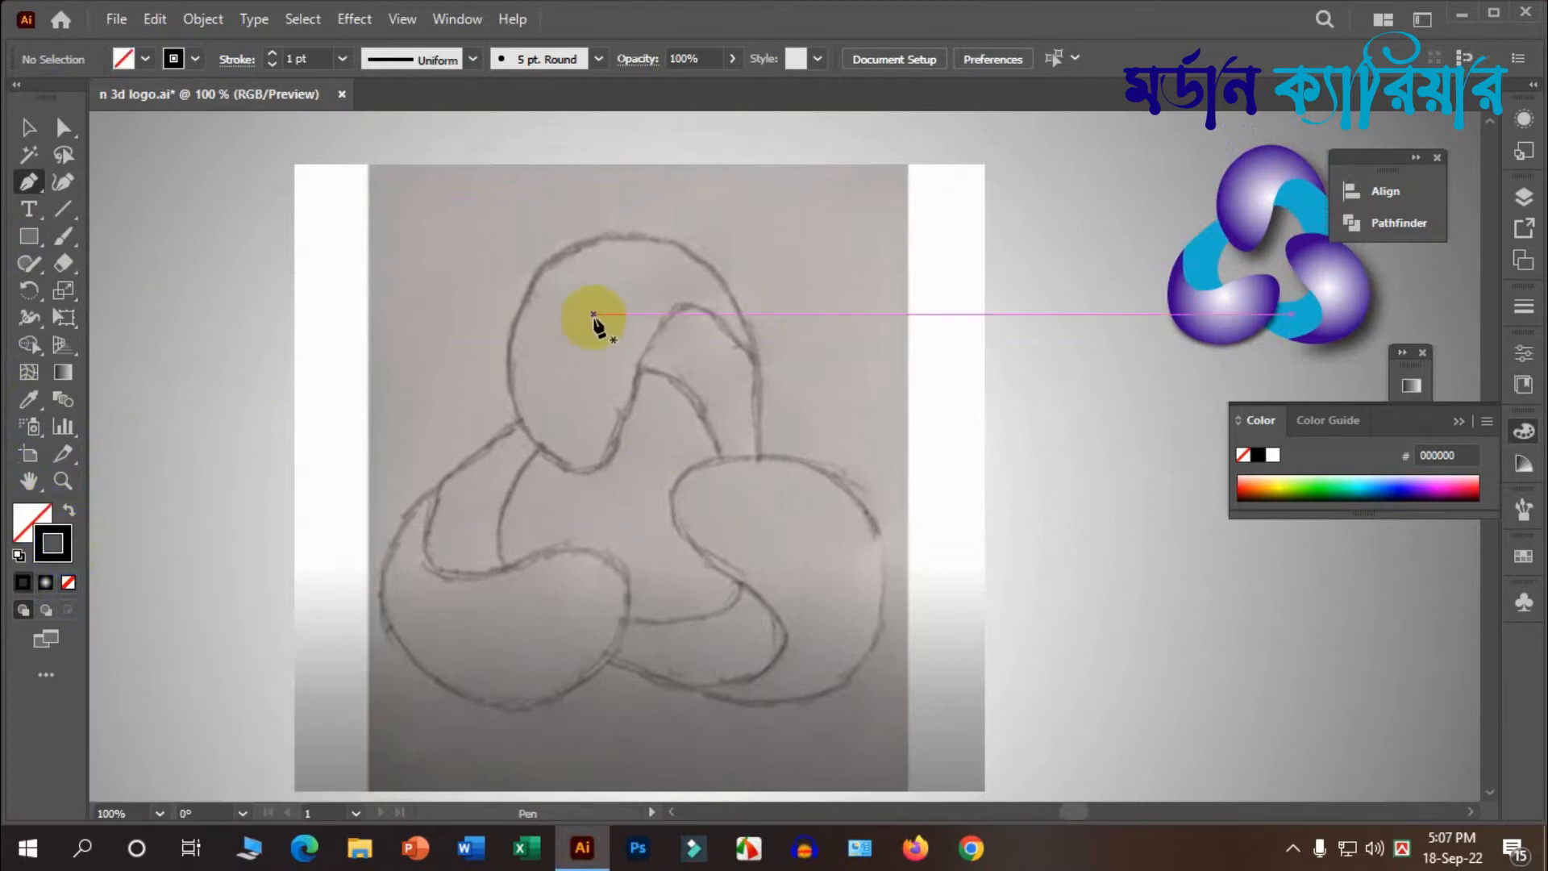
Step: Trace the lower edge of the sketch's top arch with a curved Pen segment from its foot to the inner notch, removing the outgoing handle
scroll(621, 338, "down", 1)
scroll(717, 420, "up", 1)
scroll(717, 435, "up", 3)
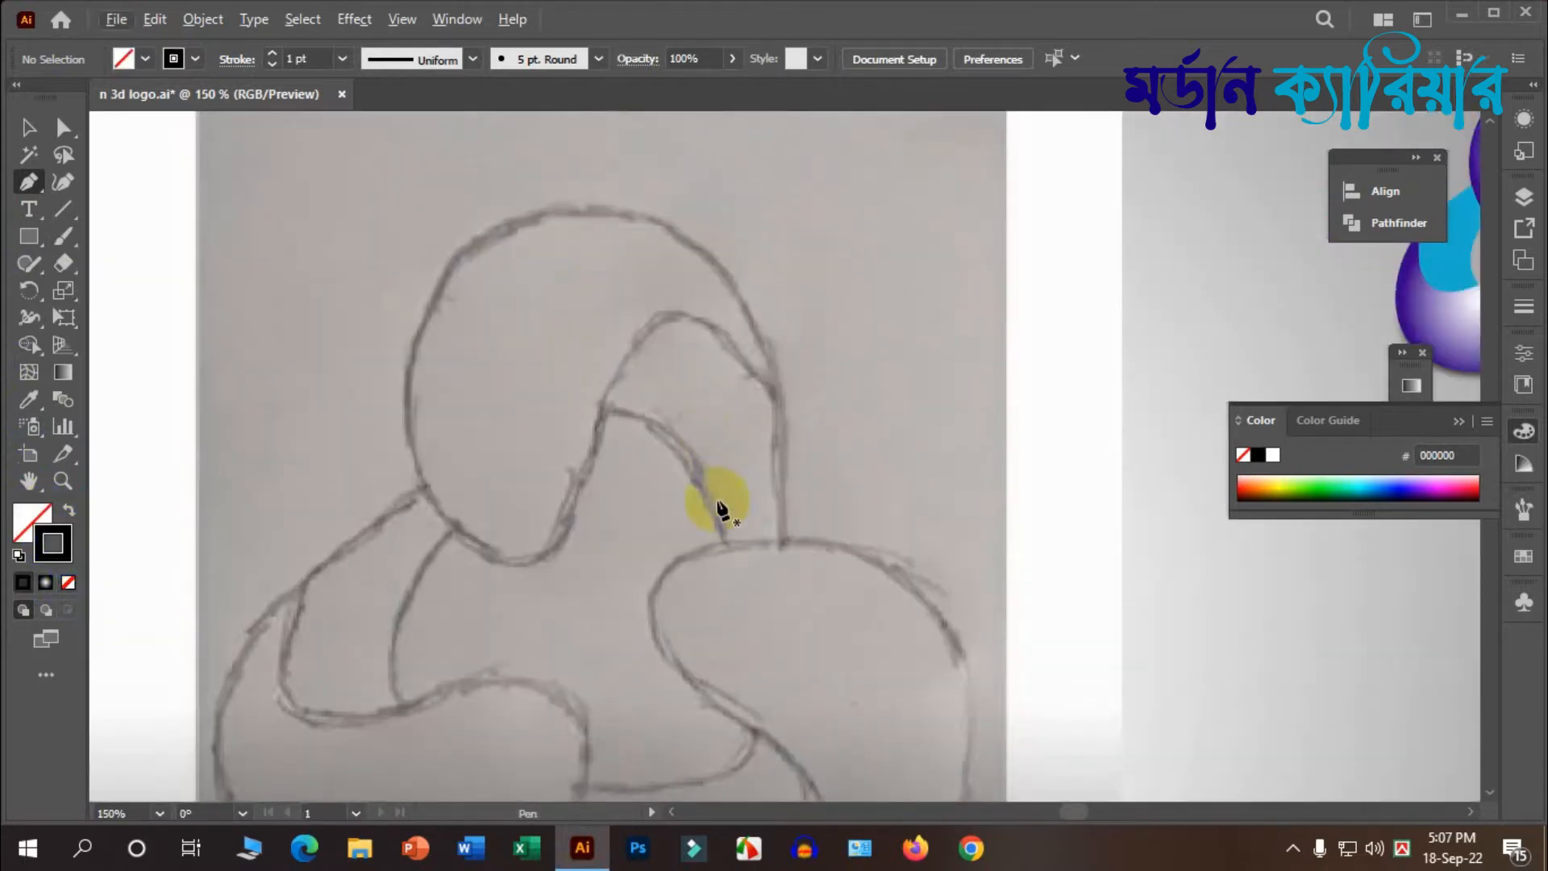
left_click(723, 540)
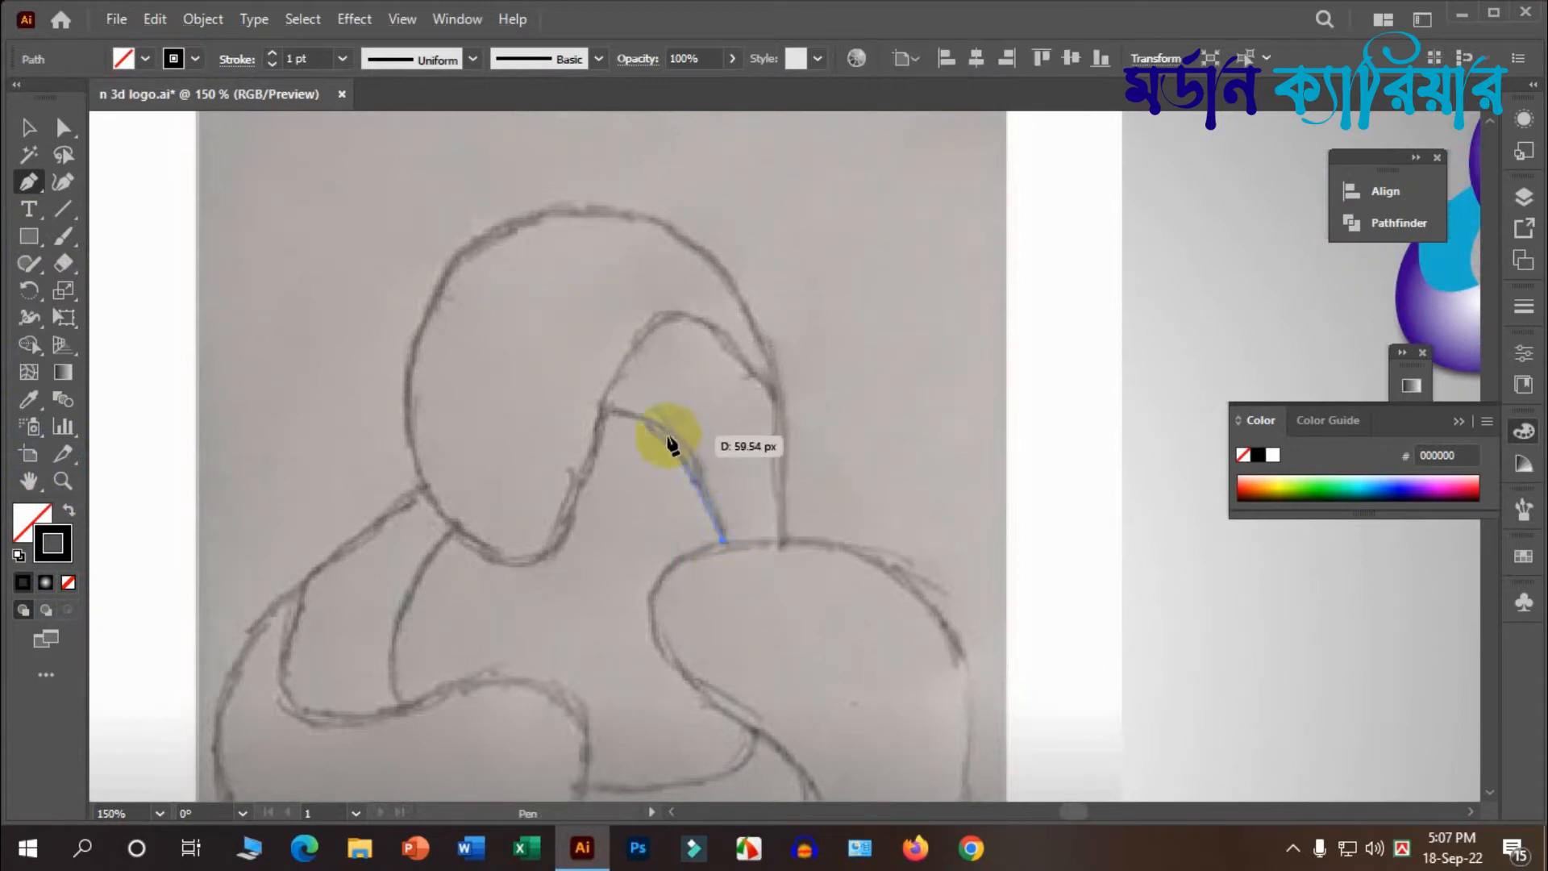
left_click(605, 412)
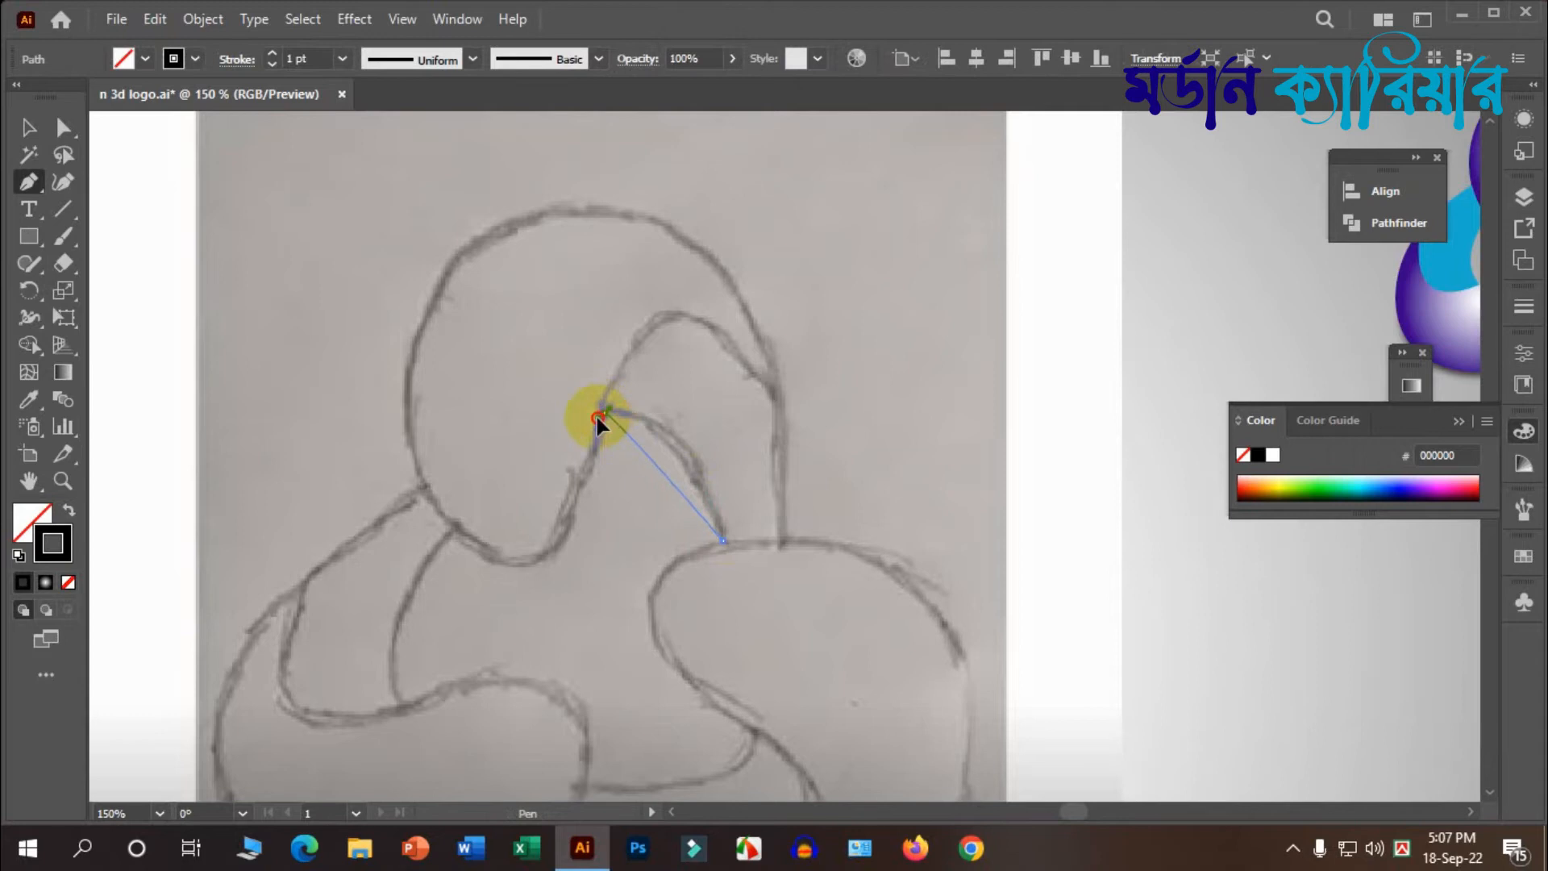
left_click_drag(589, 411, 508, 409)
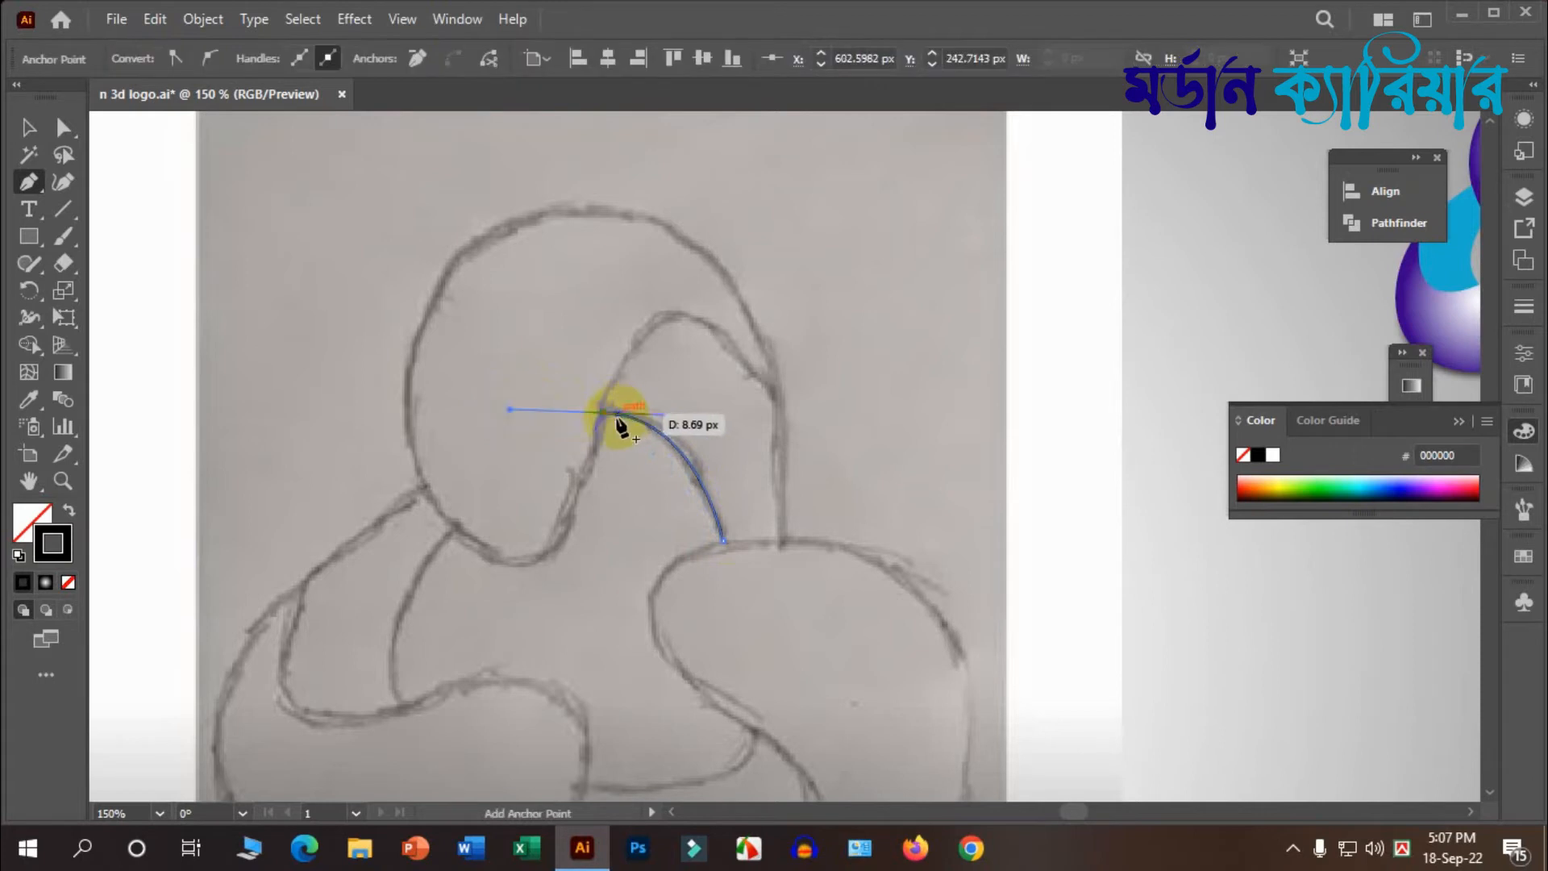
left_click_drag(606, 418, 607, 419)
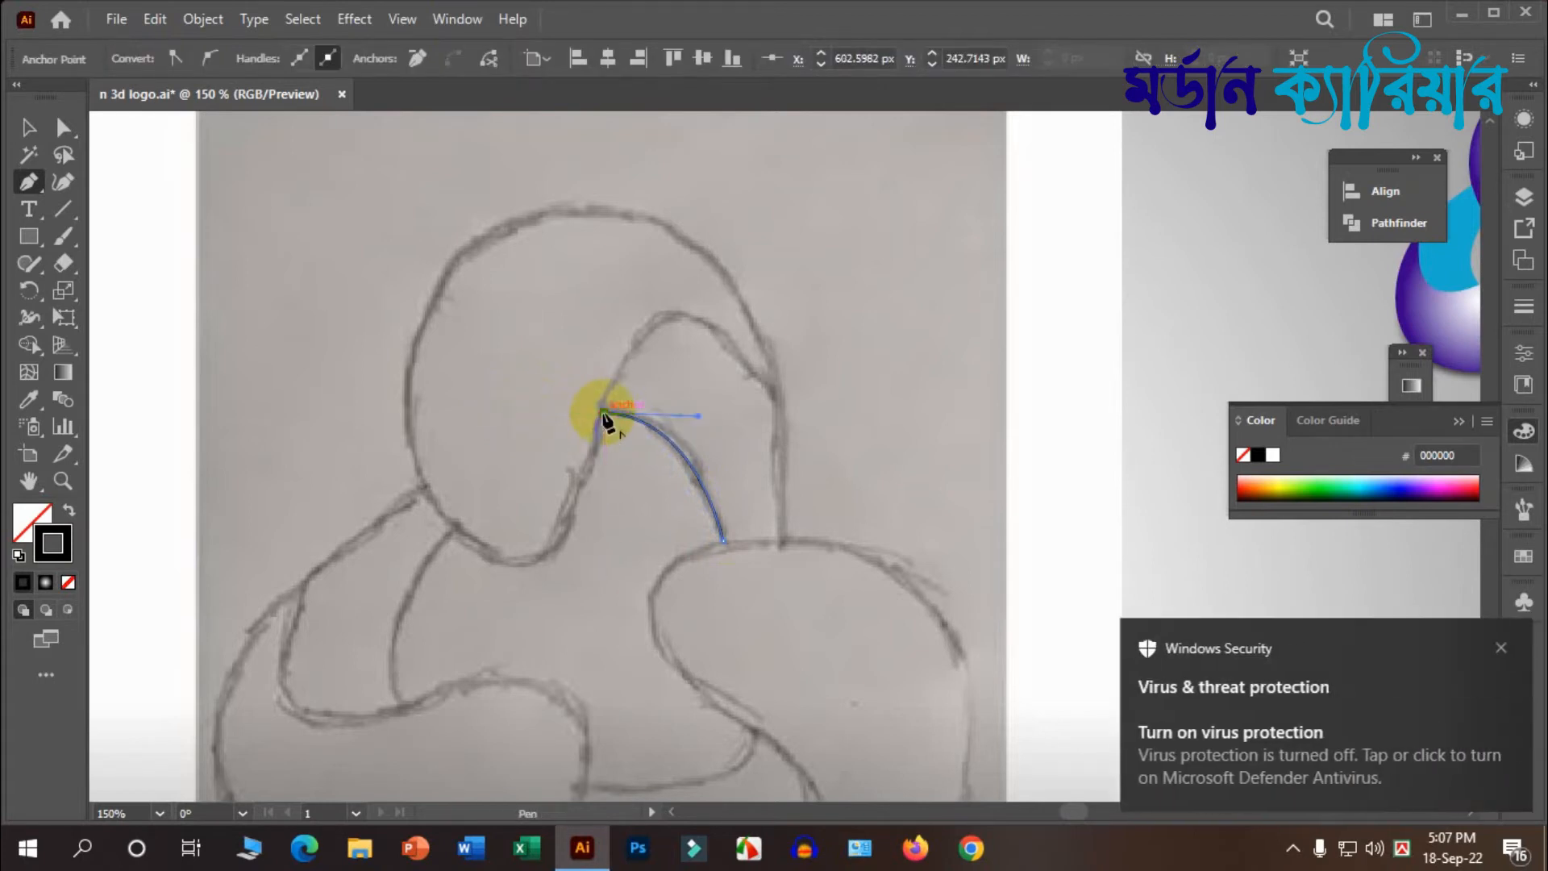
scroll(606, 420, "down", 1)
scroll(610, 423, "down", 1)
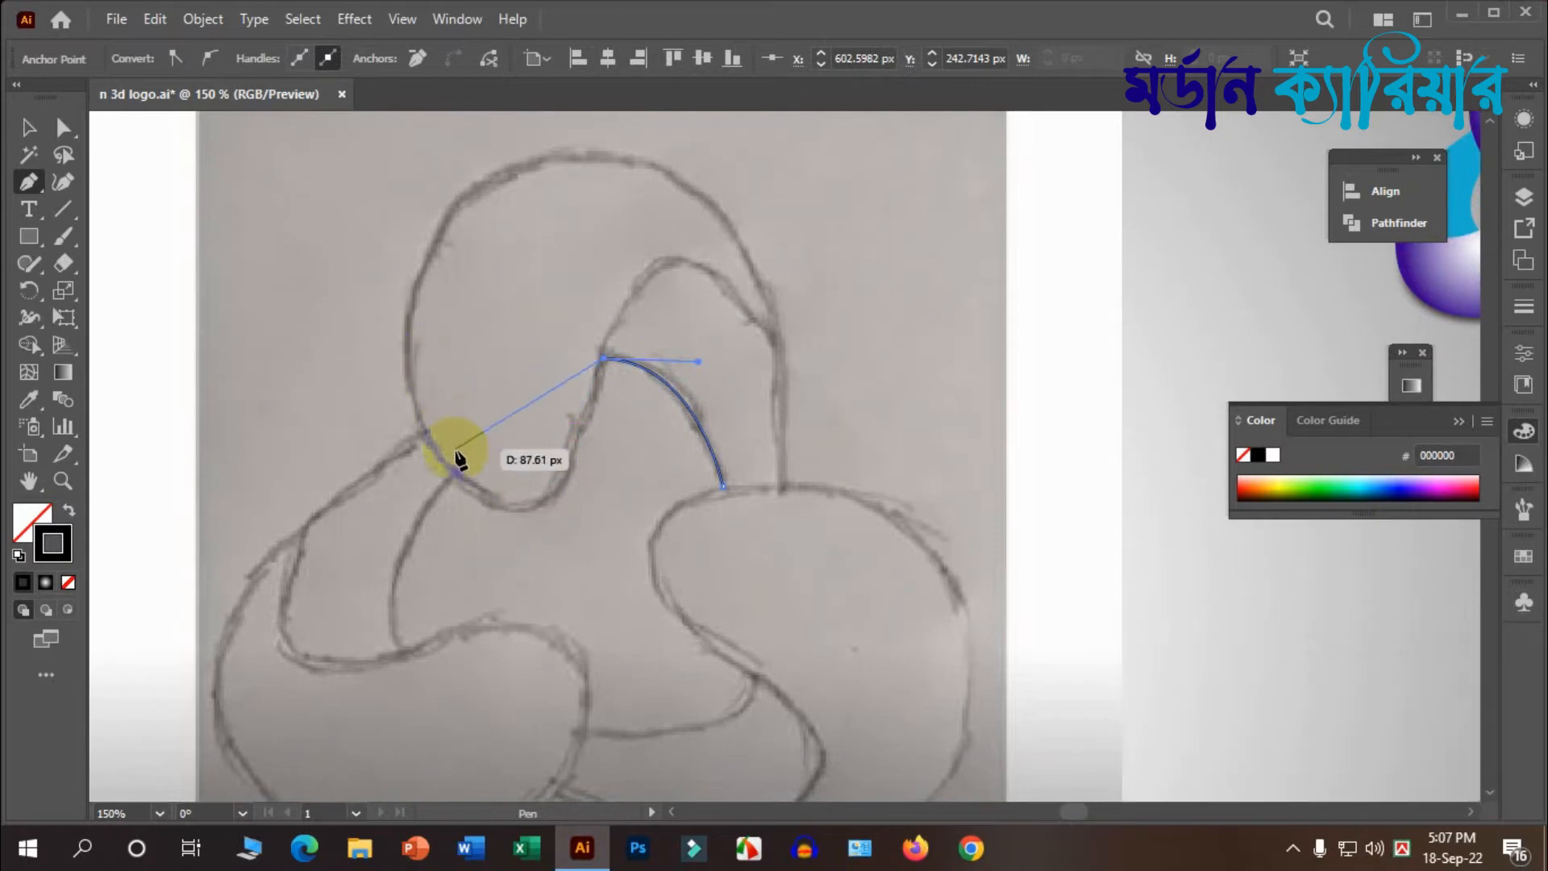
Step: Continue the path around the top shape's rounded lower lobe and up its left side to the crown
left_click_drag(422, 430, 277, 216)
left_click_drag(423, 431, 577, 214)
scroll(421, 434, "up", 1)
scroll(420, 433, "up", 1)
left_click_drag(582, 206, 810, 174)
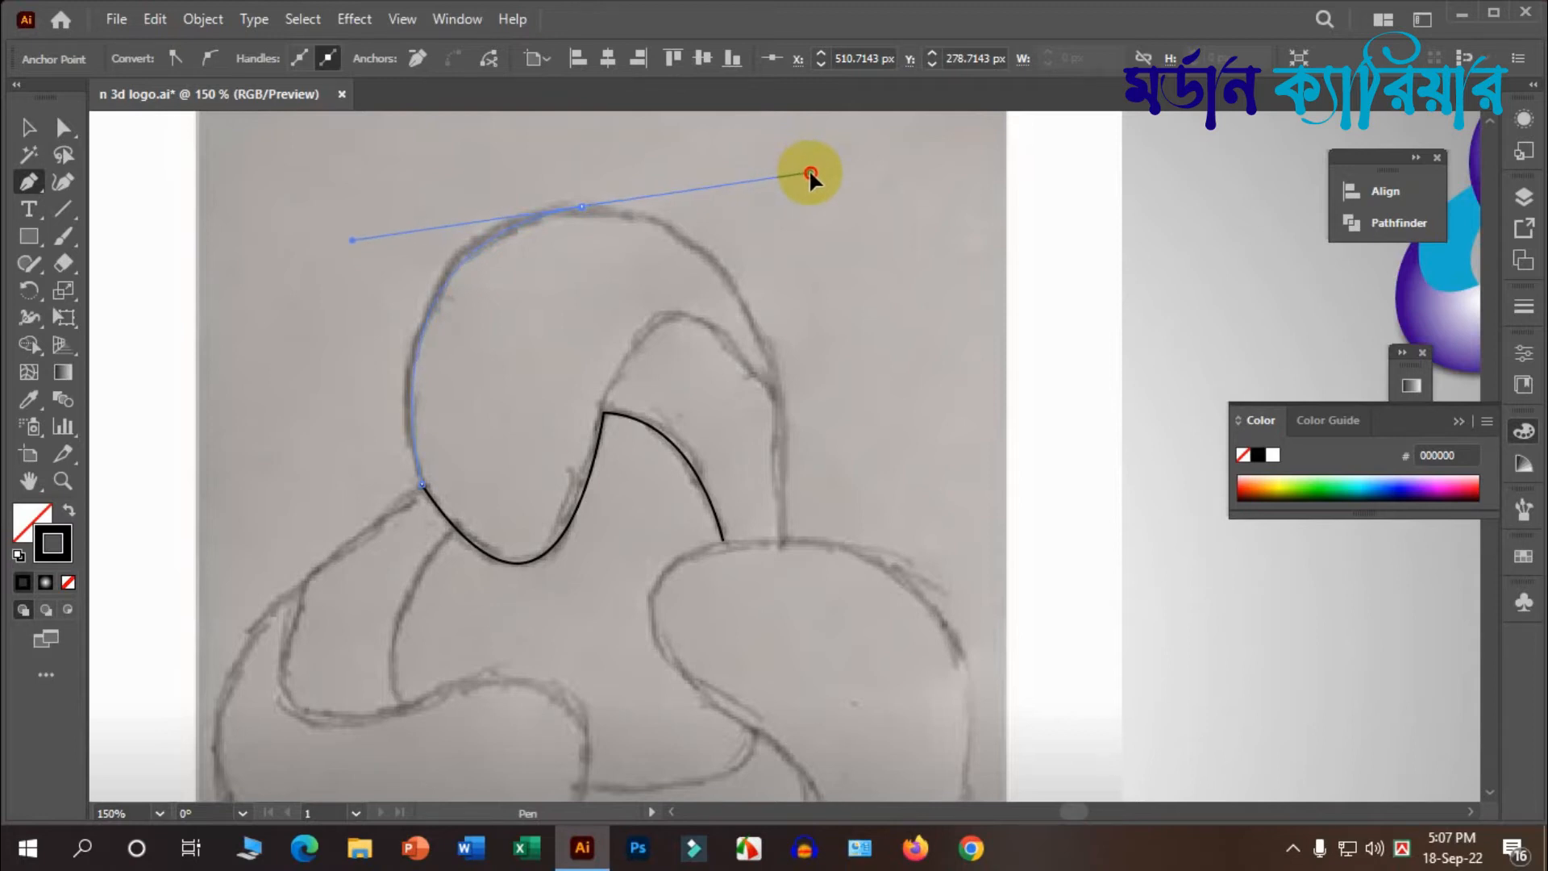
left_click_drag(811, 173, 811, 171)
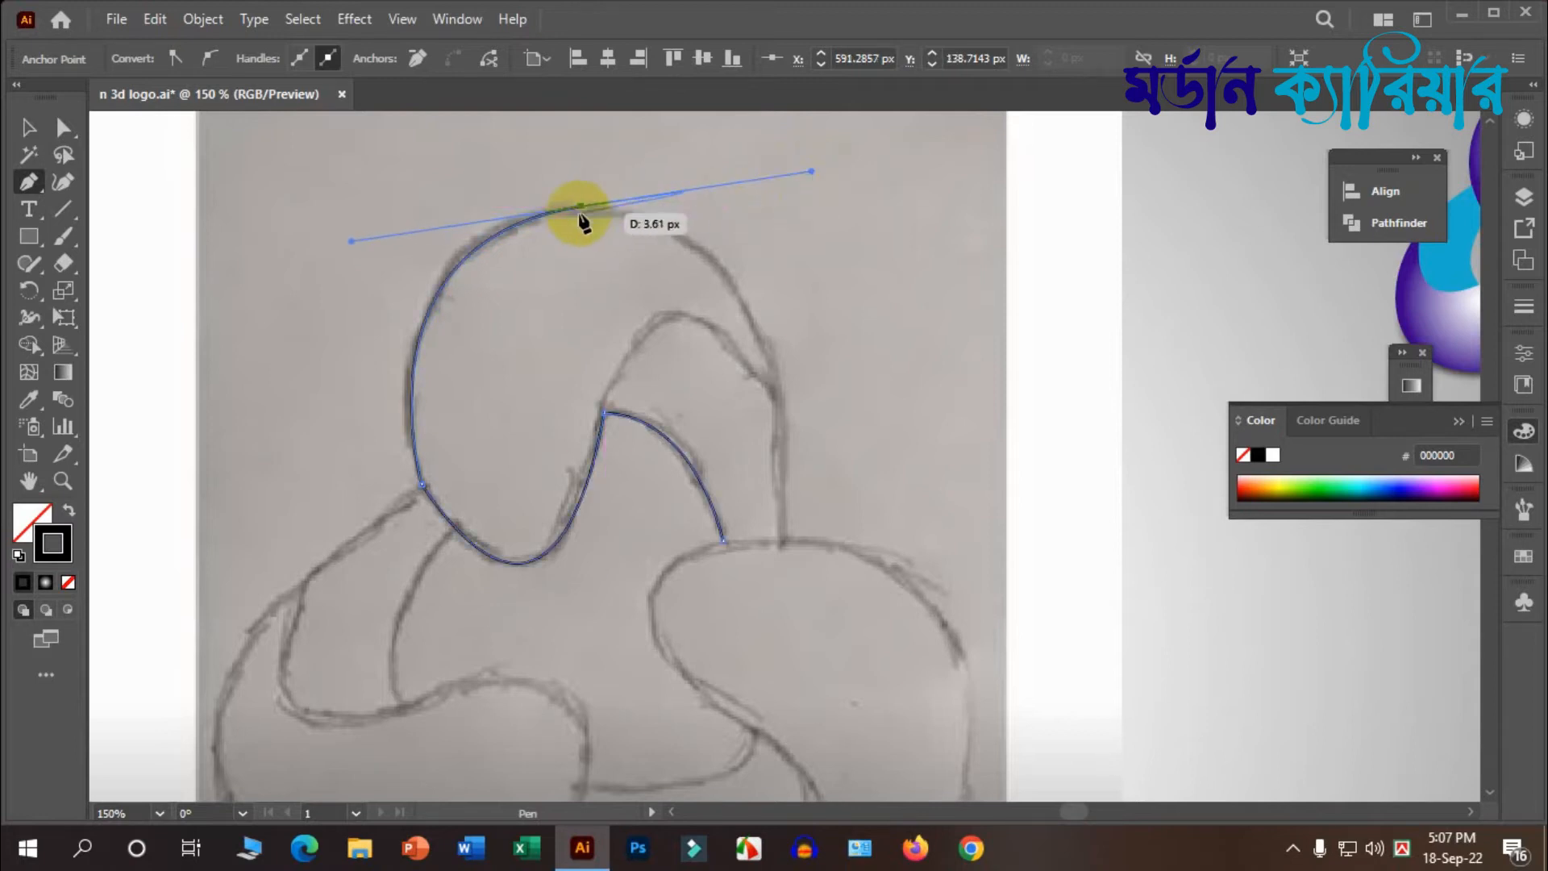
Step: Curve the path from the crown down the top shape's right side and close it at the starting anchor
scroll(586, 217, "down", 1)
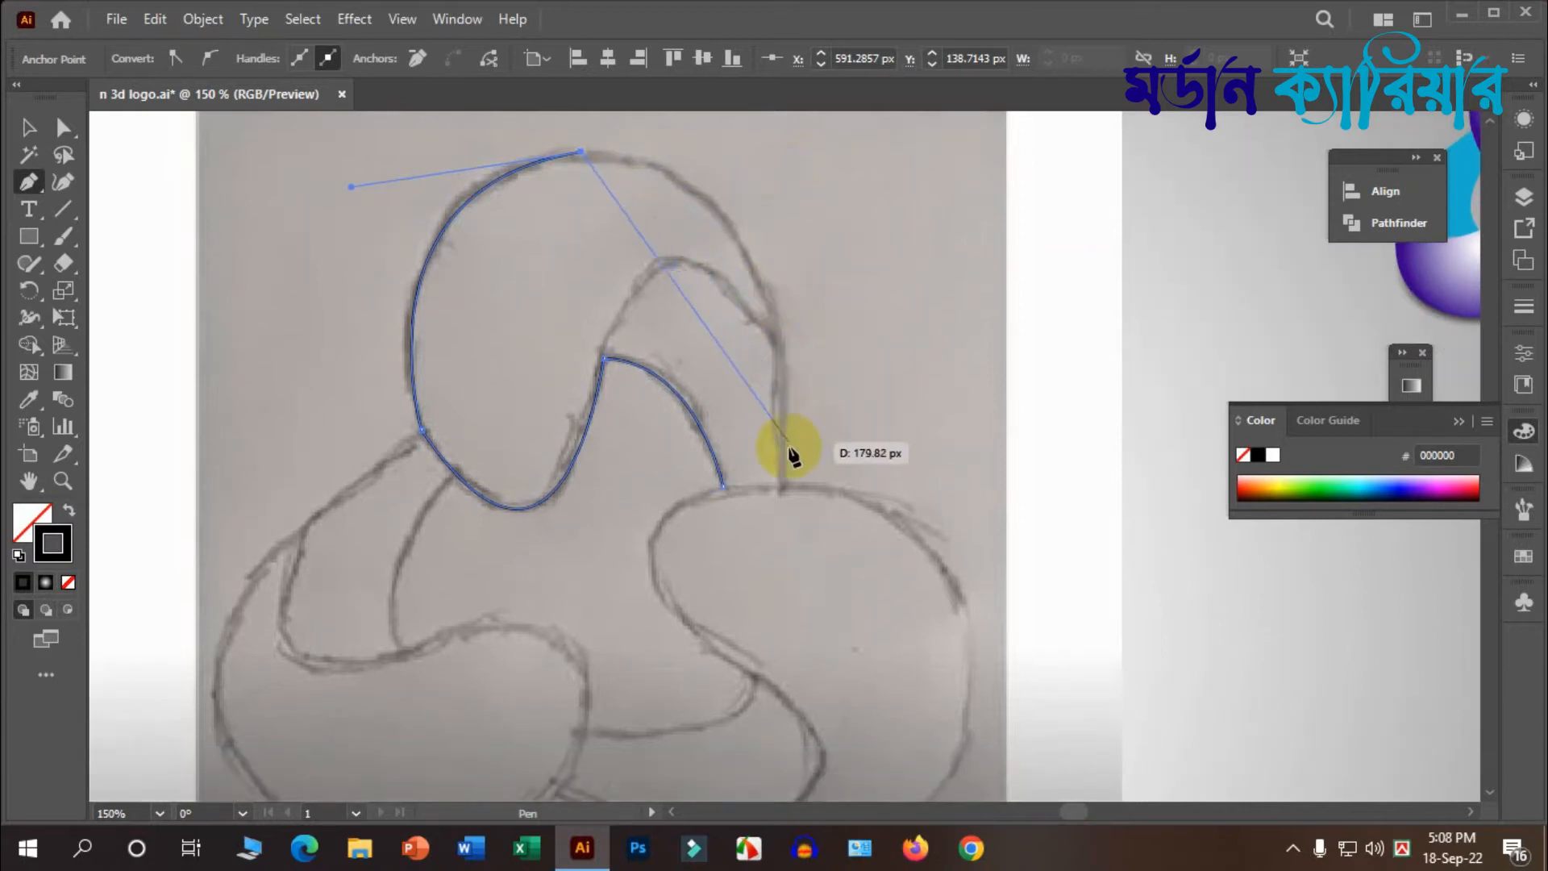
scroll(786, 490, "down", 2)
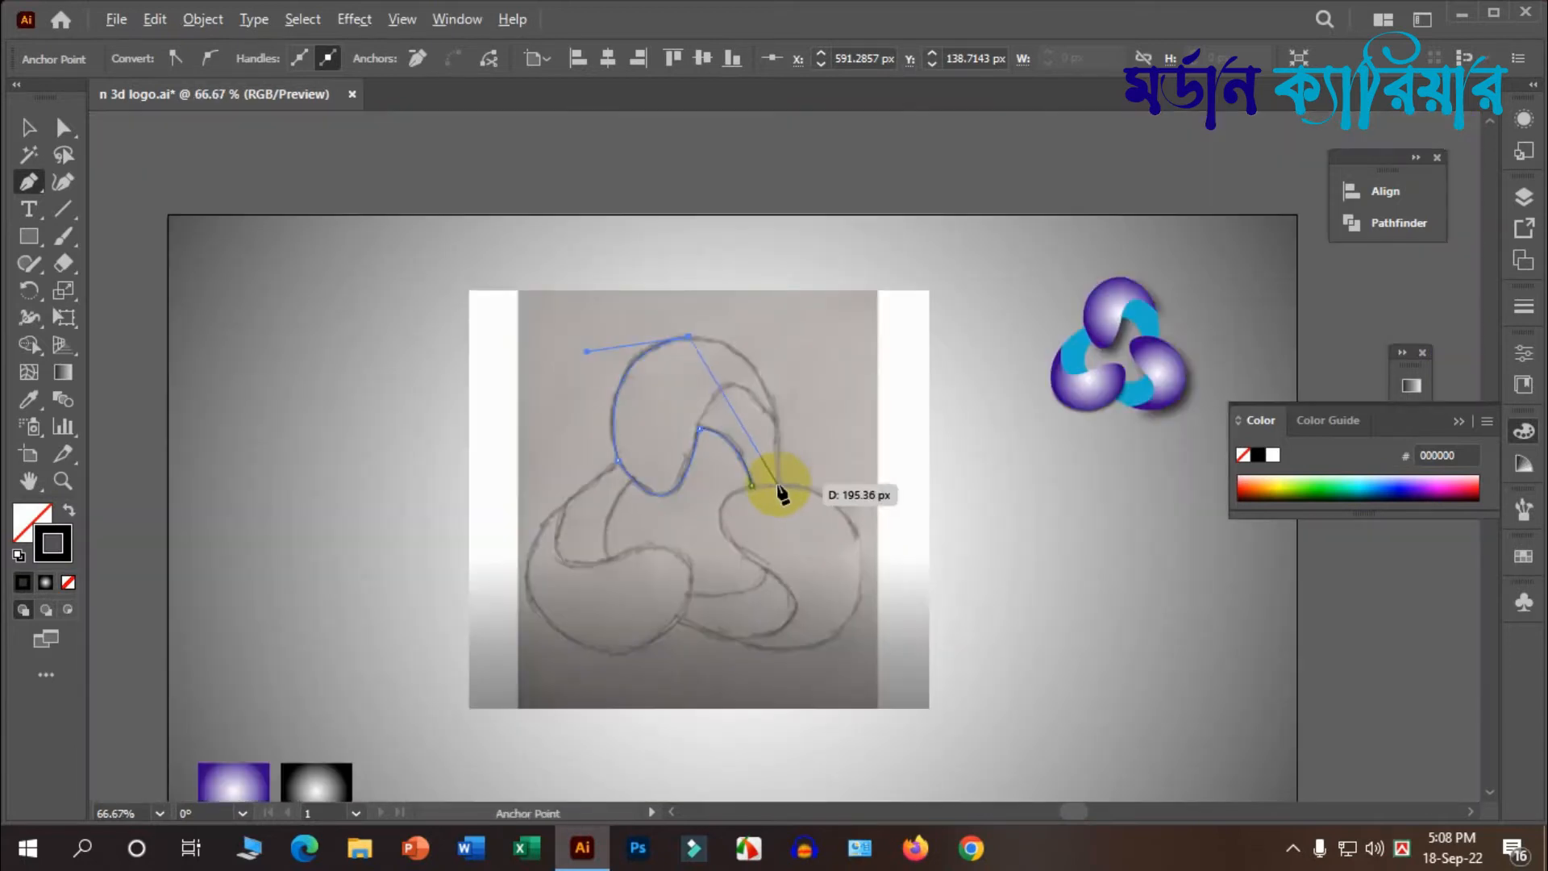
left_click_drag(778, 484, 768, 619)
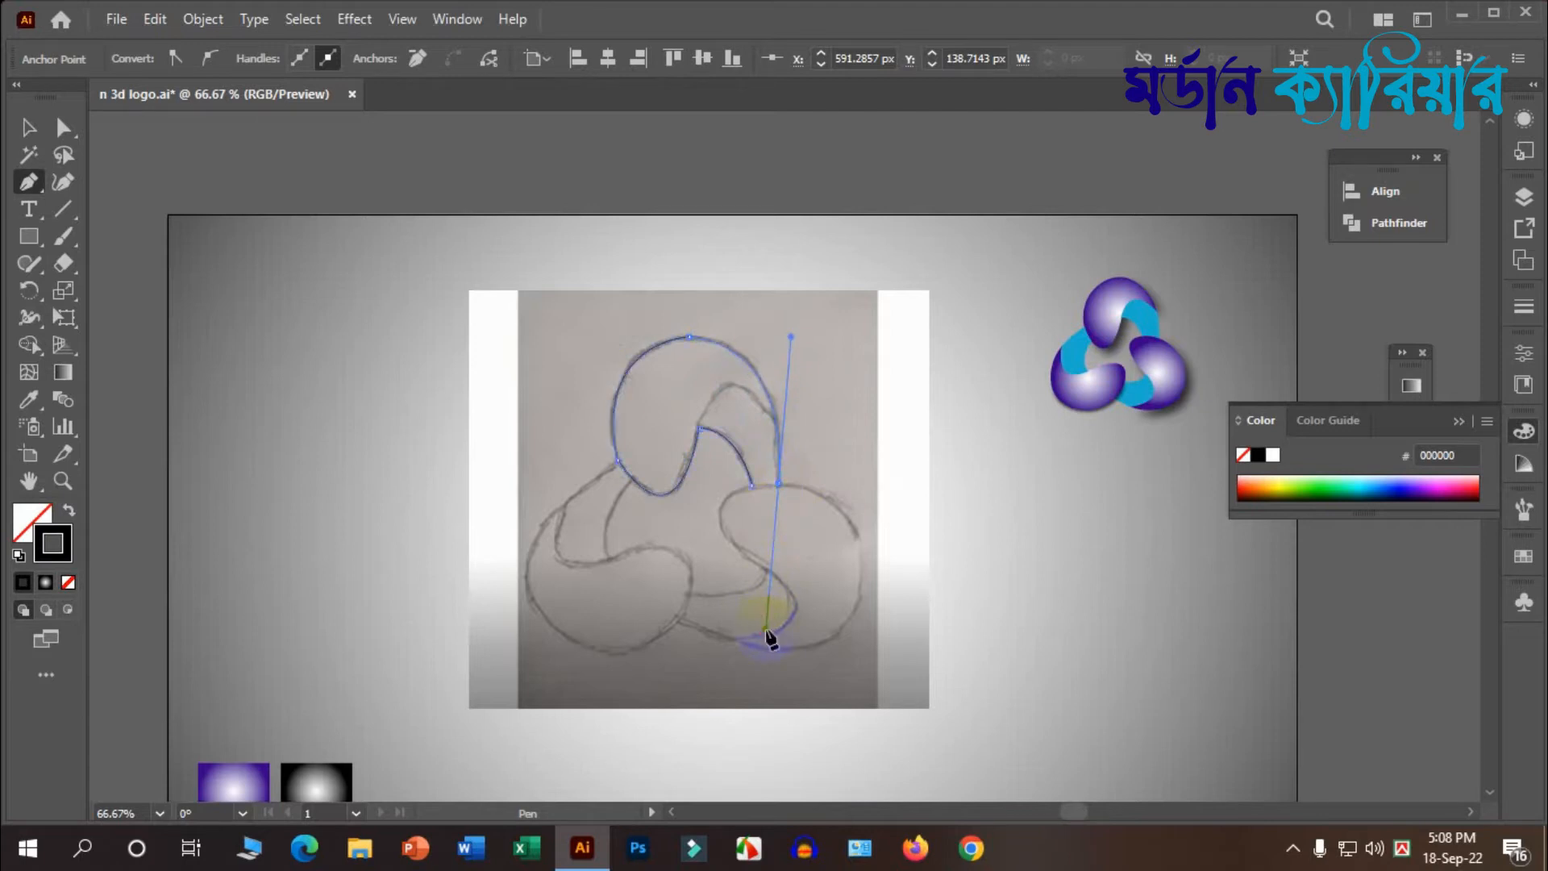
scroll(775, 487, "up", 2)
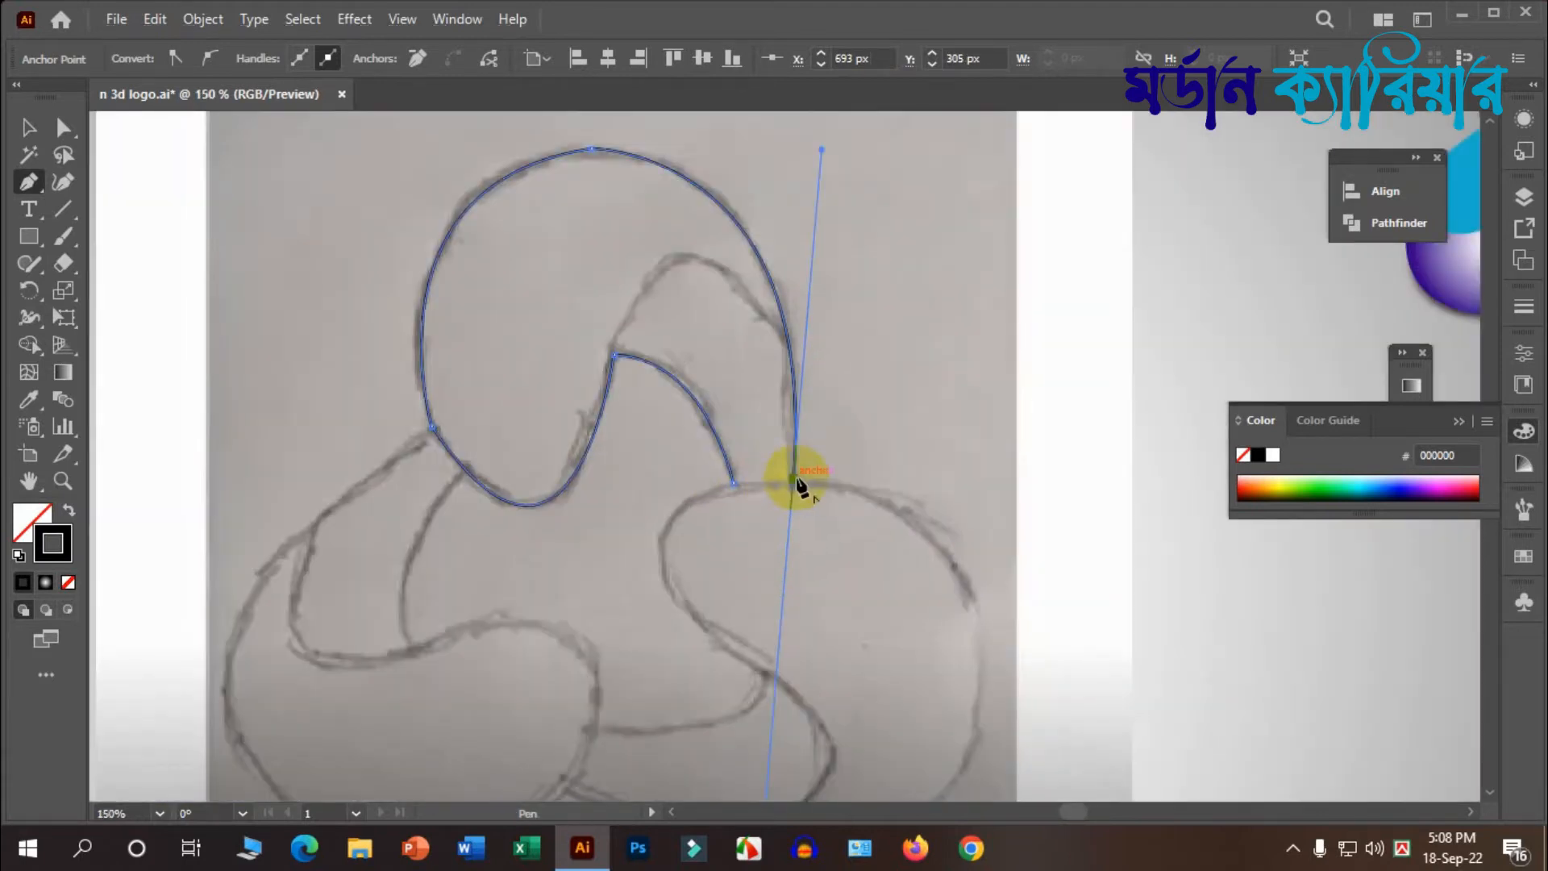
scroll(788, 489, "up", 2)
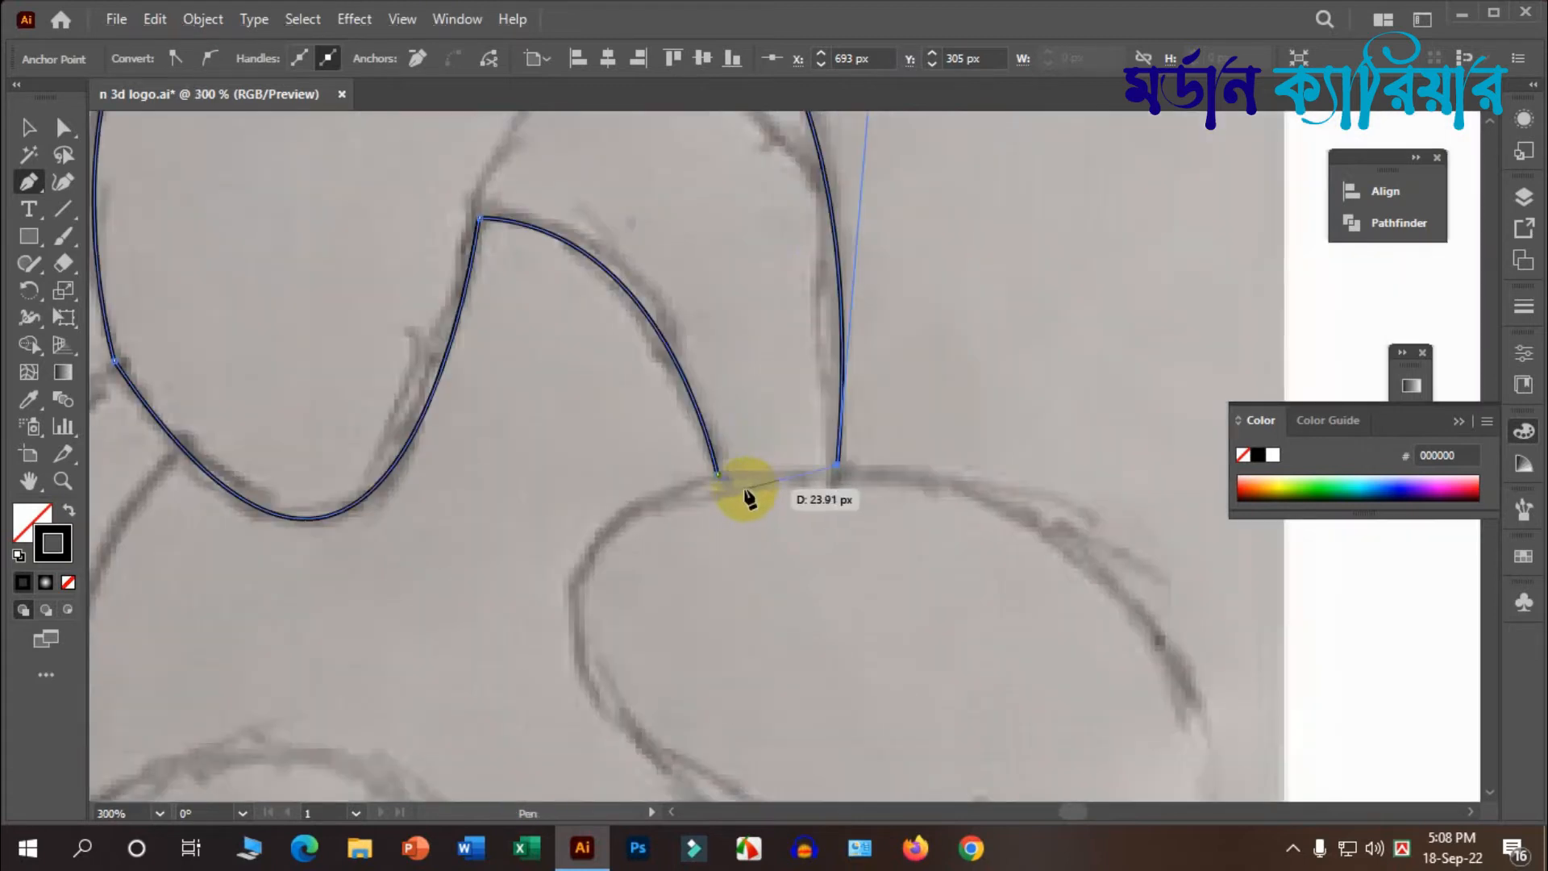
left_click(716, 476)
Step: Trace the arch's upper edge as a separate open path from outside the right outline to the notch, ending with a short tail, and deselect it
scroll(758, 486, "up", 1)
scroll(757, 482, "down", 1)
left_click(822, 395)
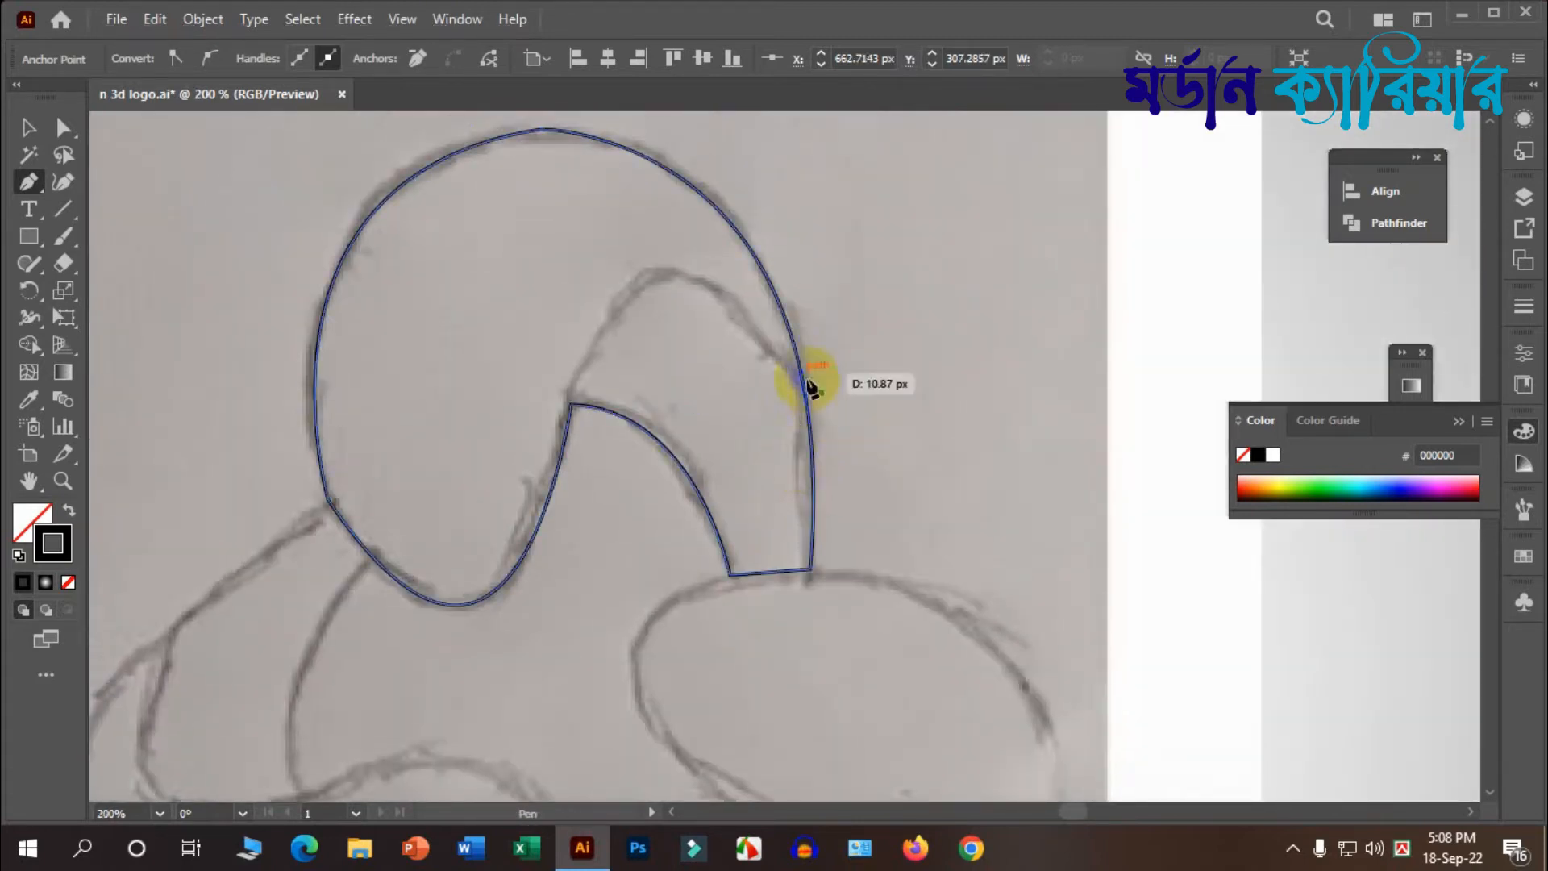
mouse_move(581, 435)
left_mouse_down()
mouse_move(588, 508)
mouse_move(524, 715)
mouse_move(559, 740)
mouse_move(562, 726)
left_mouse_up()
key("ctrl+z")
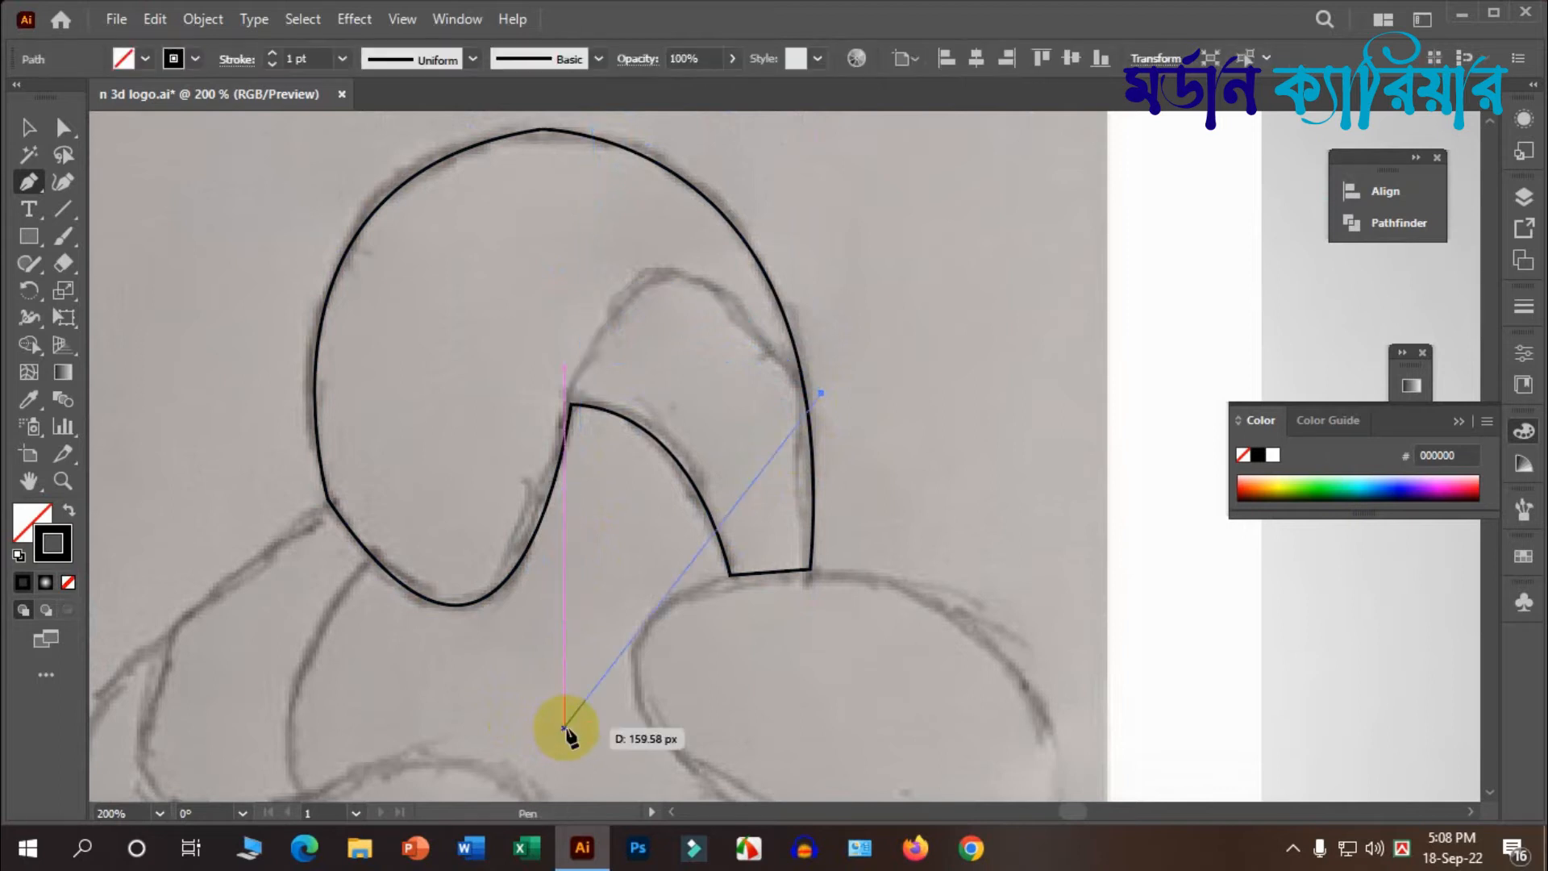
left_click(571, 405)
left_click_drag(571, 406, 490, 701)
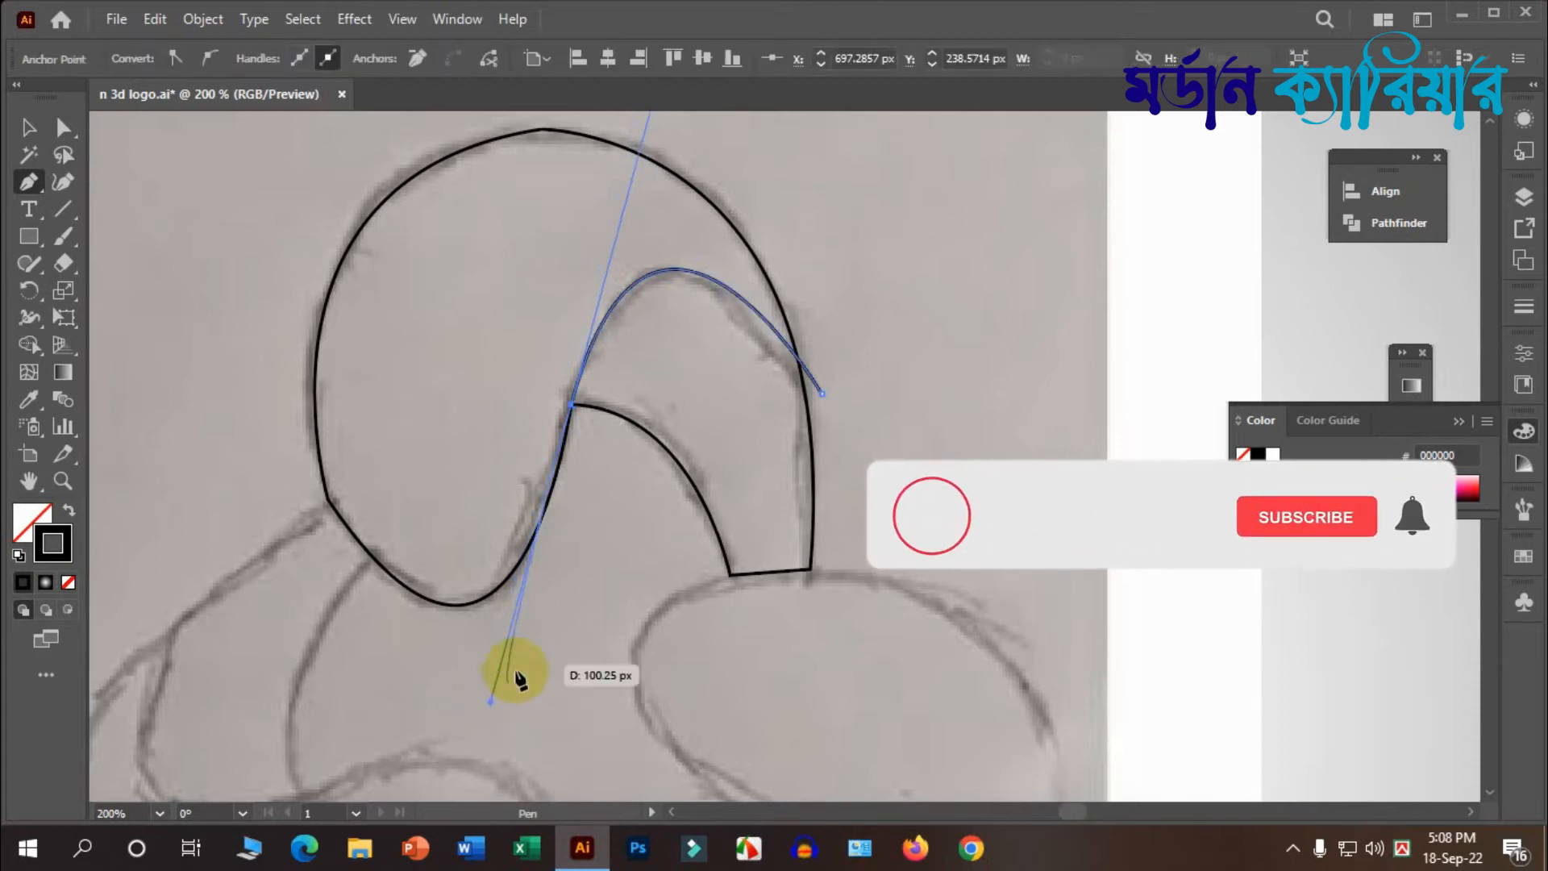
left_click(572, 406)
left_click(587, 448)
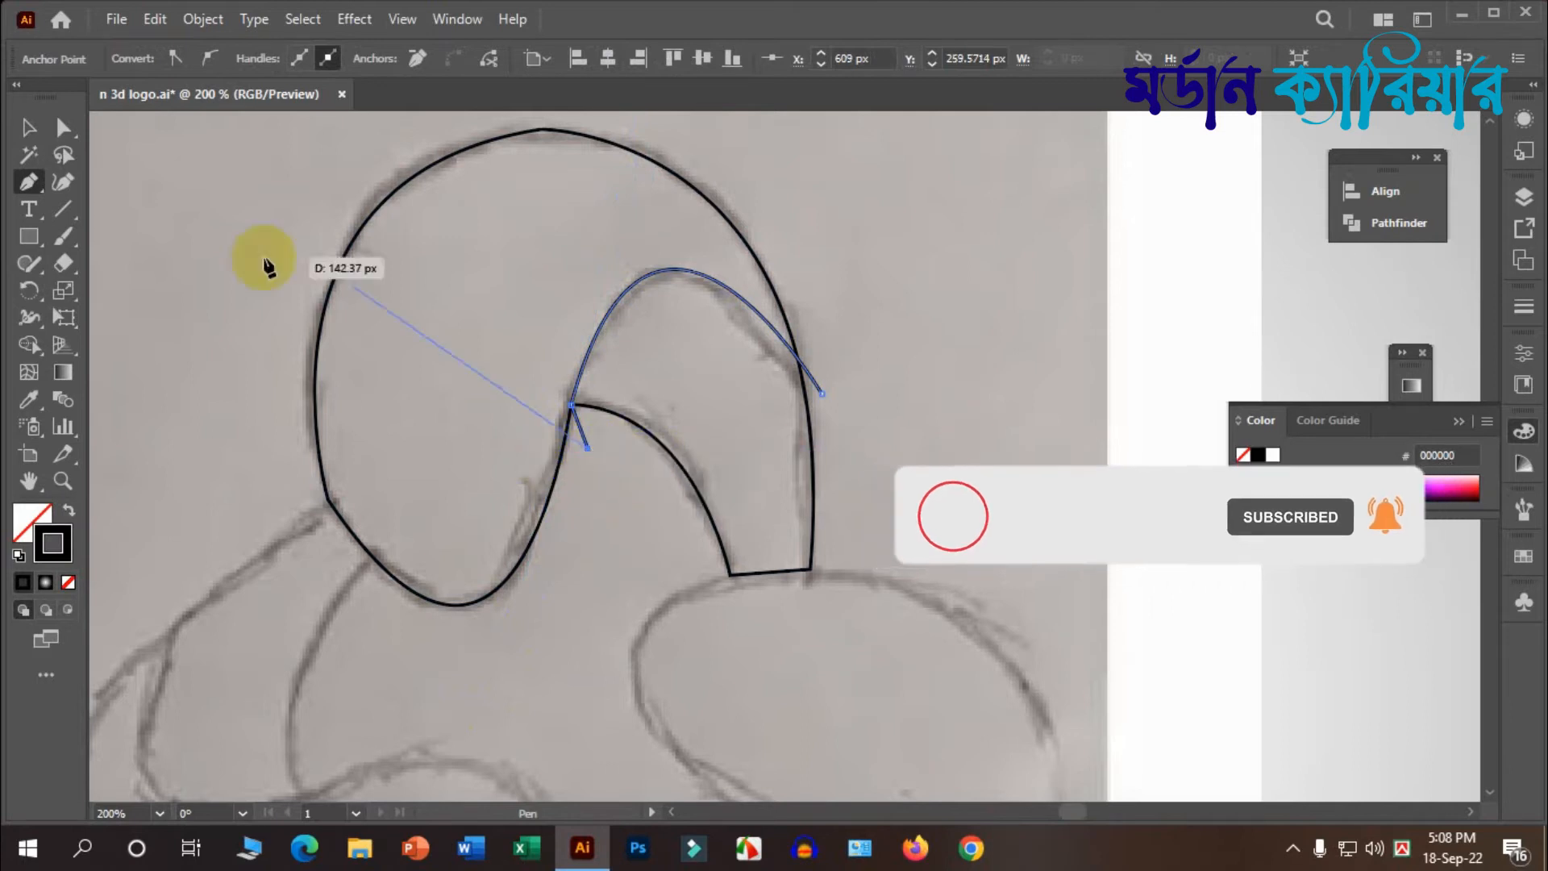
left_click(27, 127)
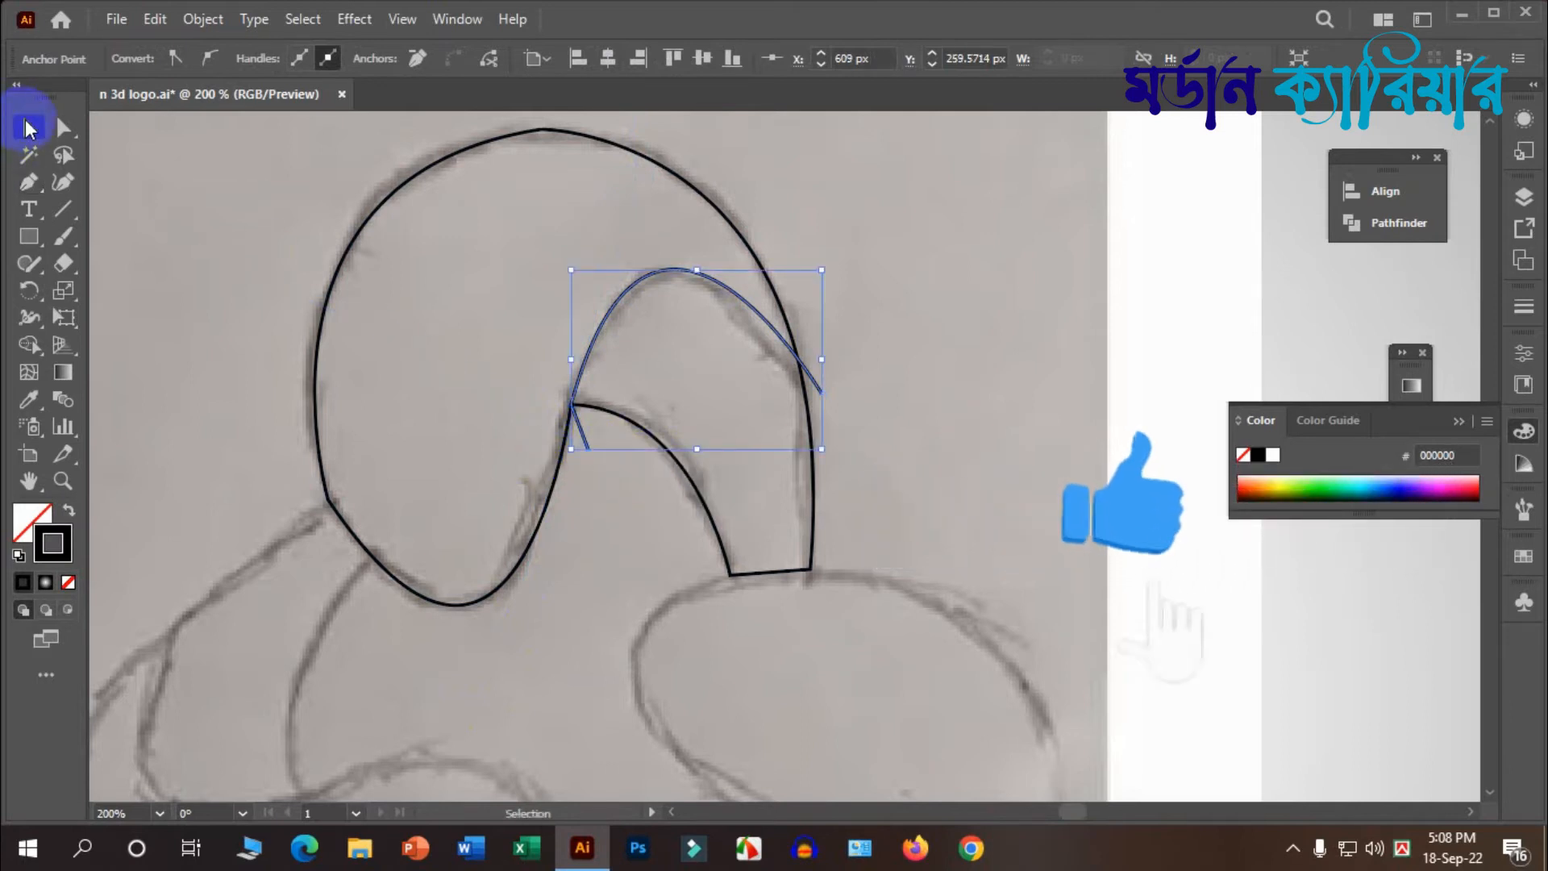
left_click(604, 253)
scroll(693, 298, "down", 1)
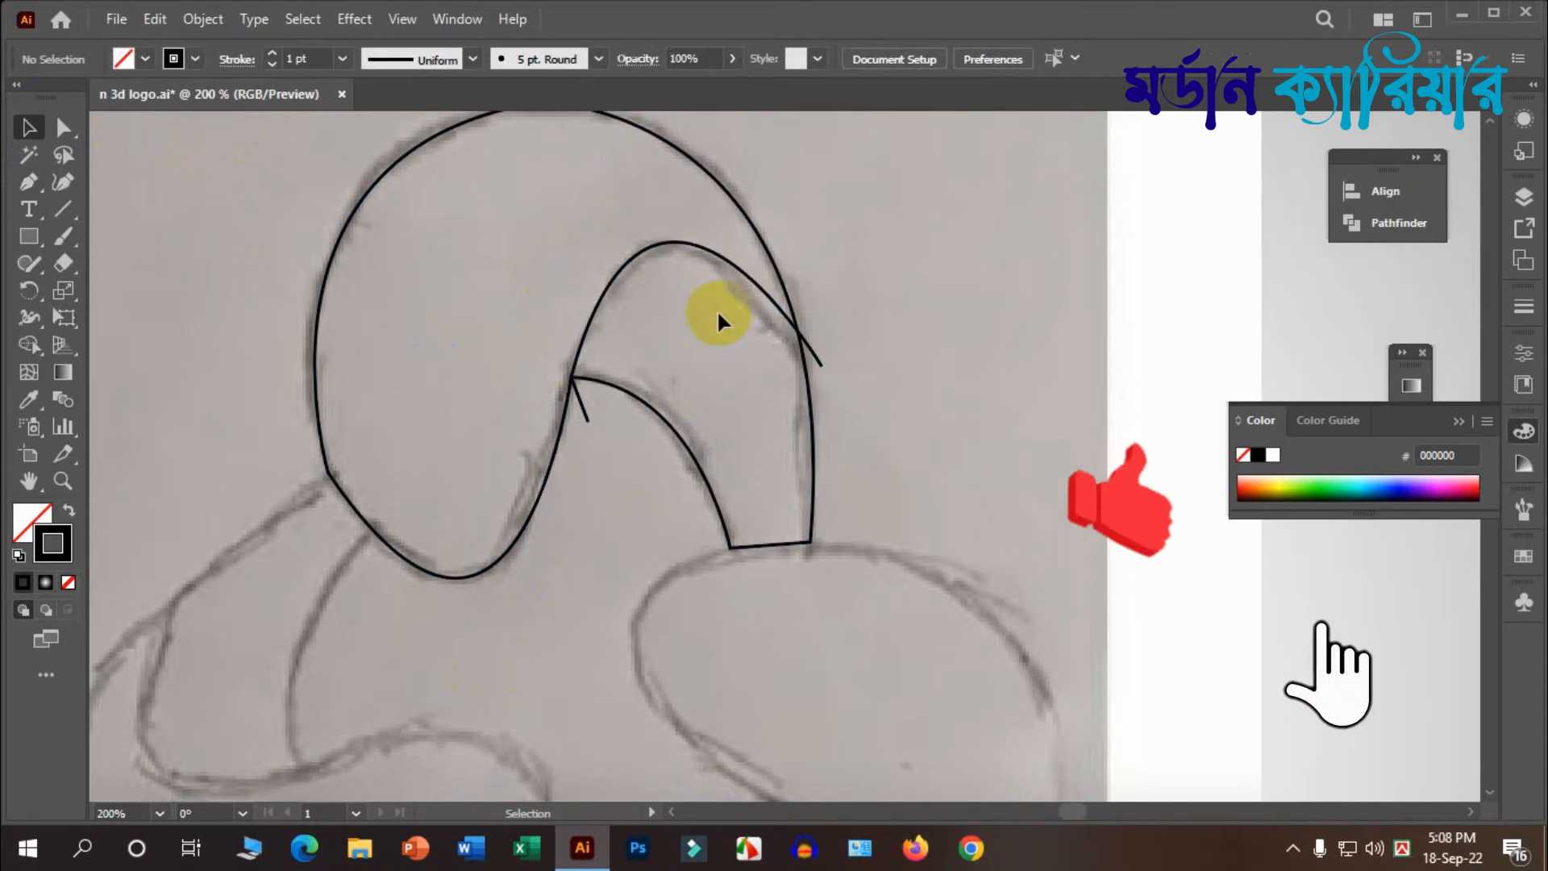
scroll(715, 313, "down", 1)
scroll(794, 385, "up", 1)
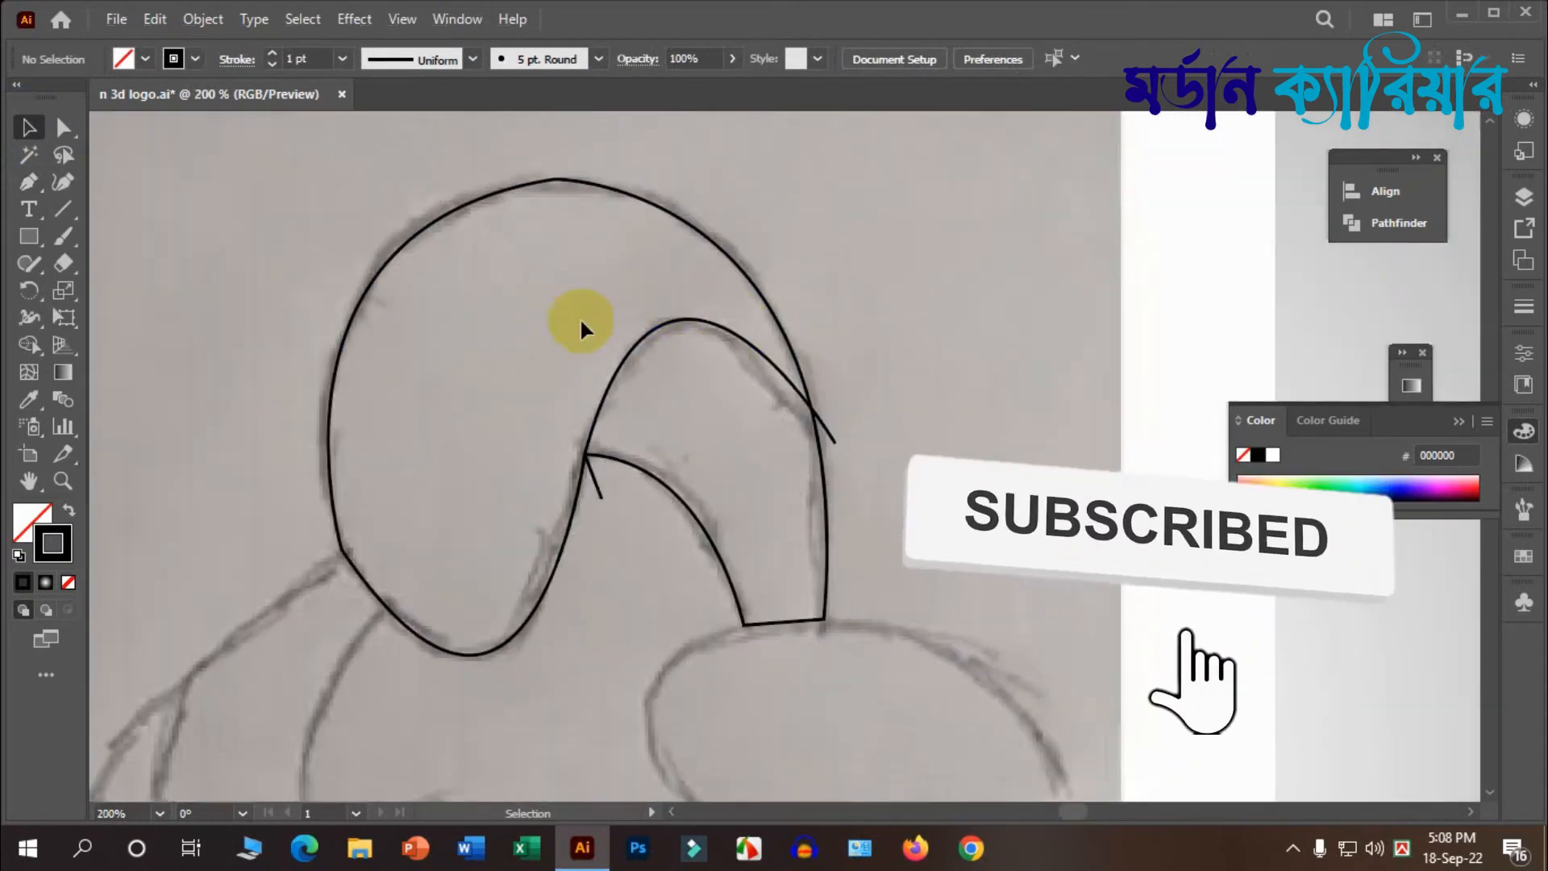
scroll(725, 327, "up", 1)
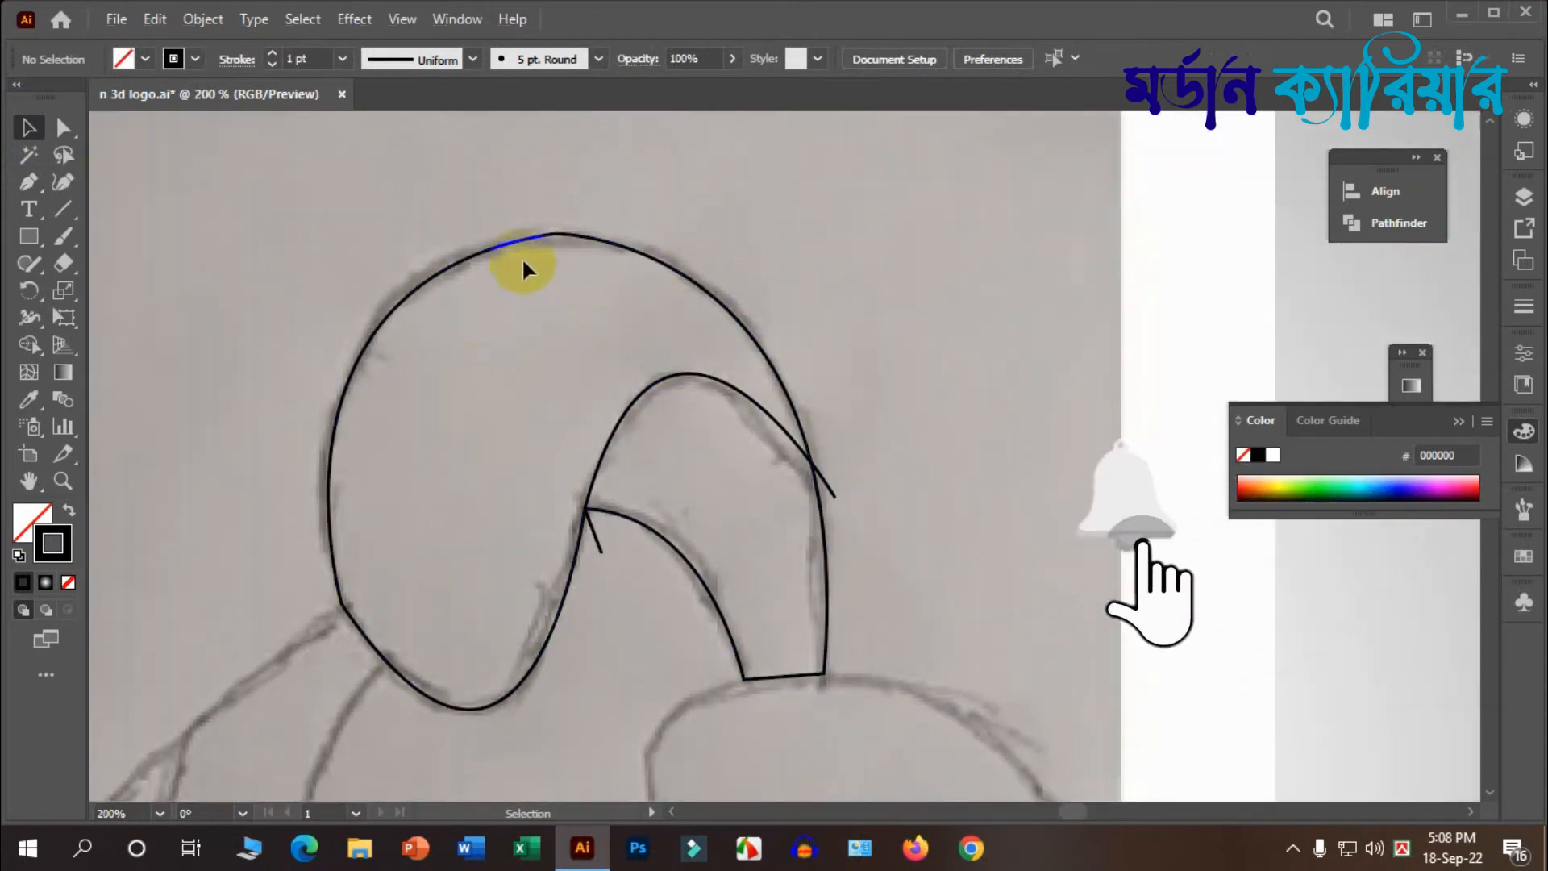
Step: Select both traced paths and even out the pointed crown of the top shape with the Smooth tool
scroll(535, 216, "up", 1)
scroll(535, 210, "up", 2)
scroll(563, 314, "up", 1)
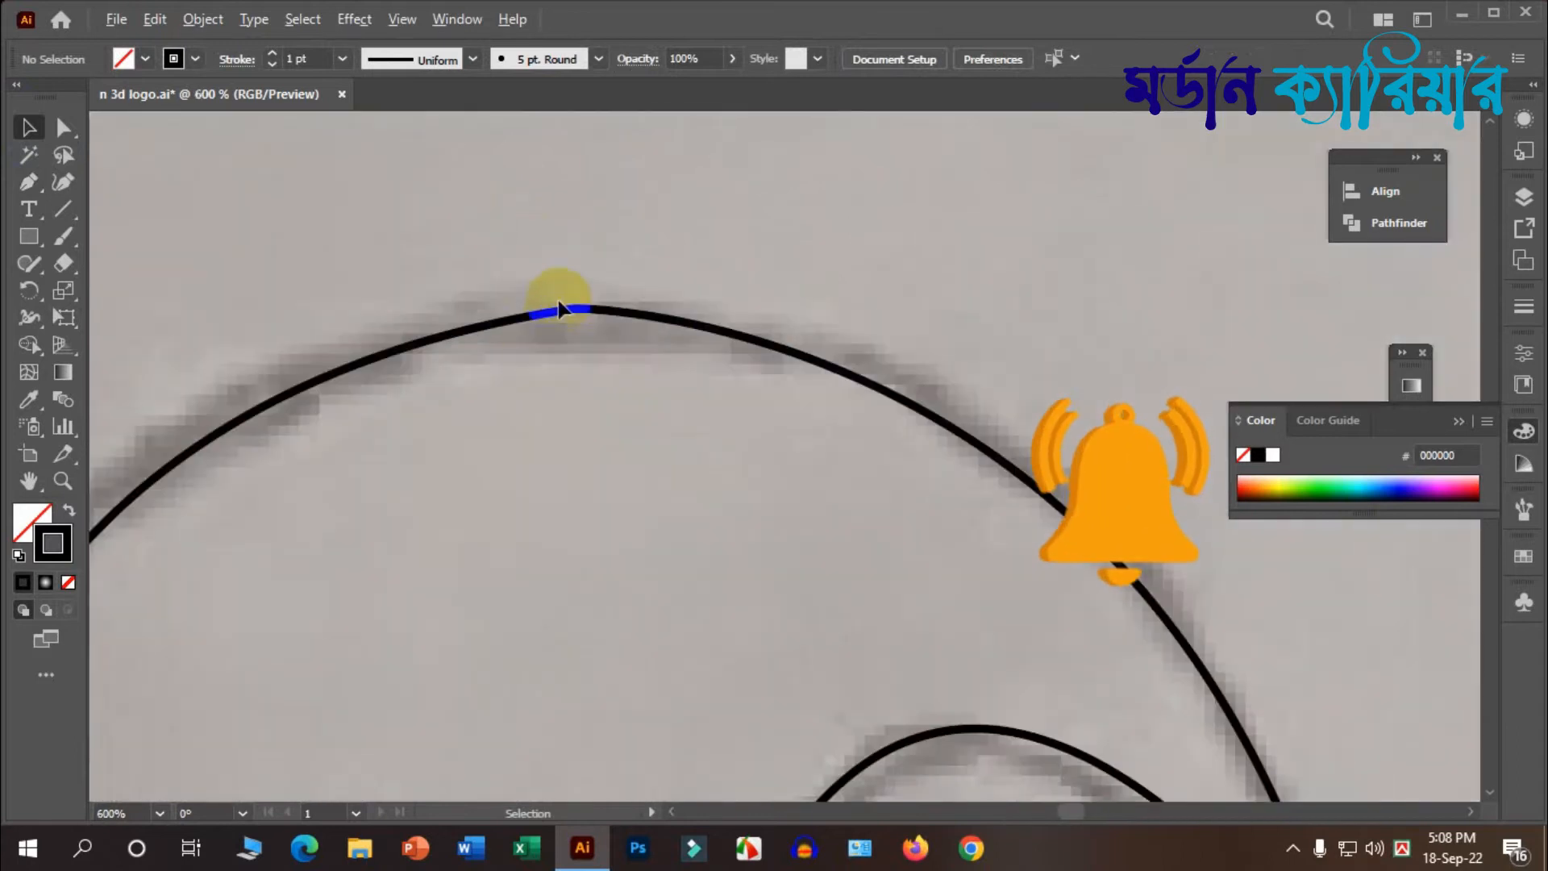
scroll(591, 317, "up", 1)
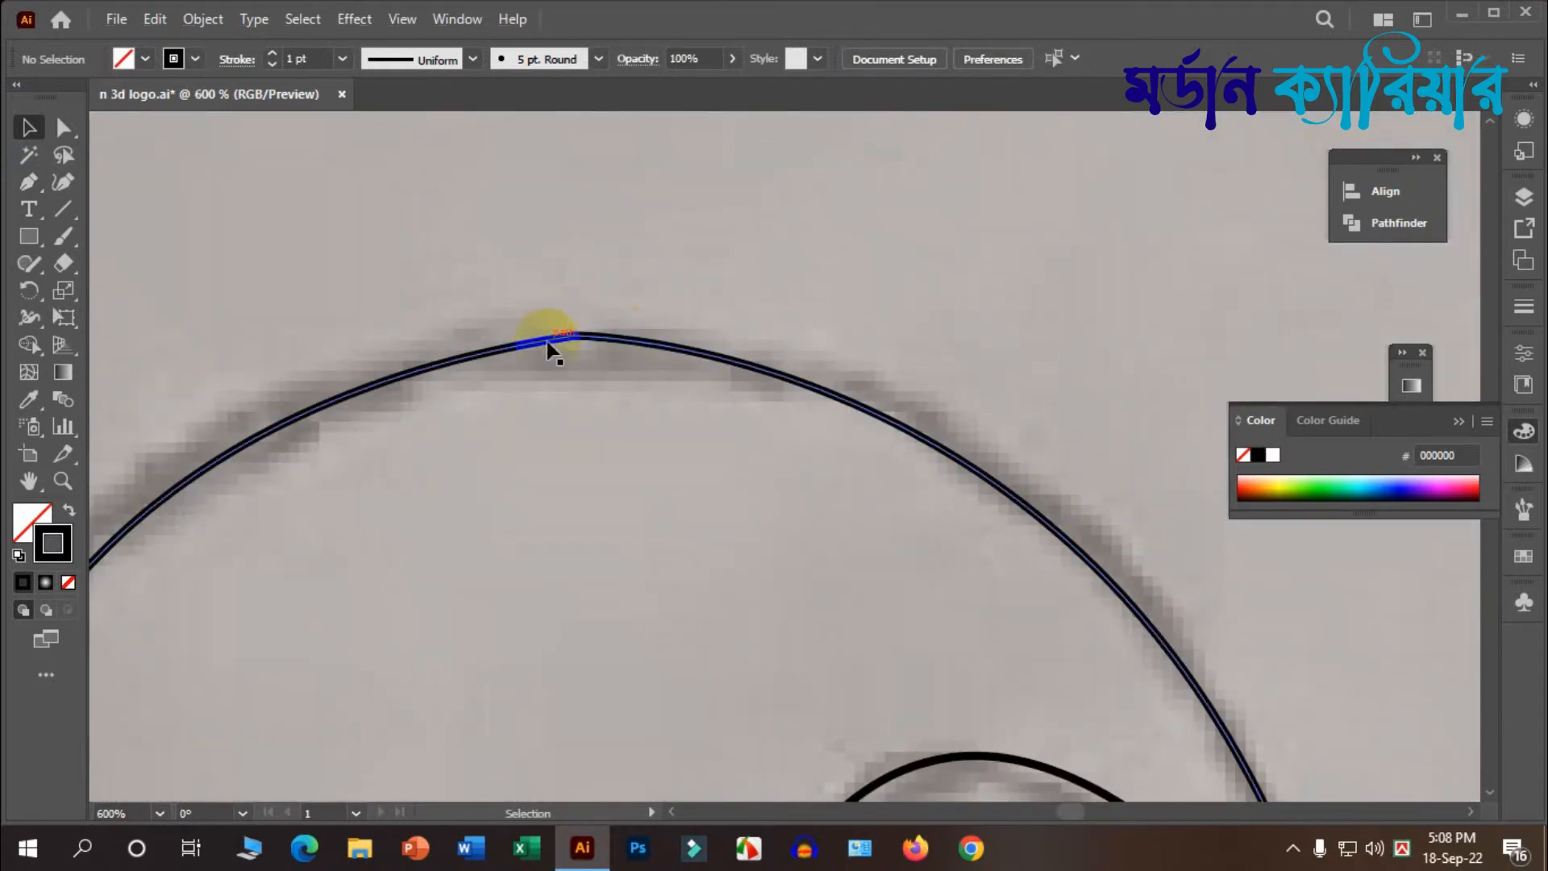
scroll(476, 326, "down", 2)
scroll(695, 299, "down", 4)
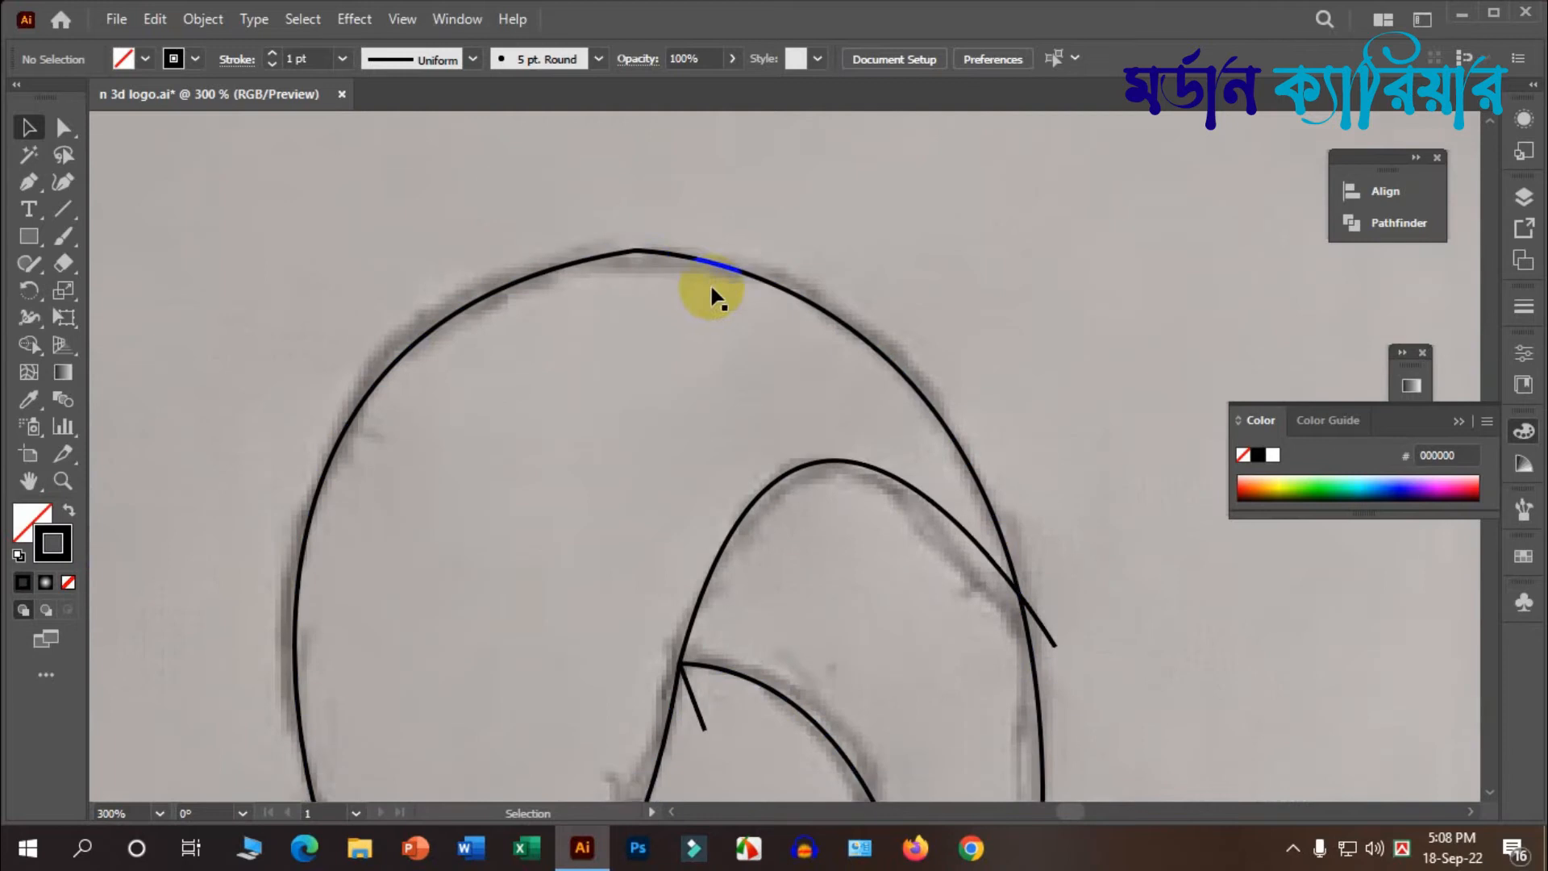
left_click_drag(753, 232, 678, 270)
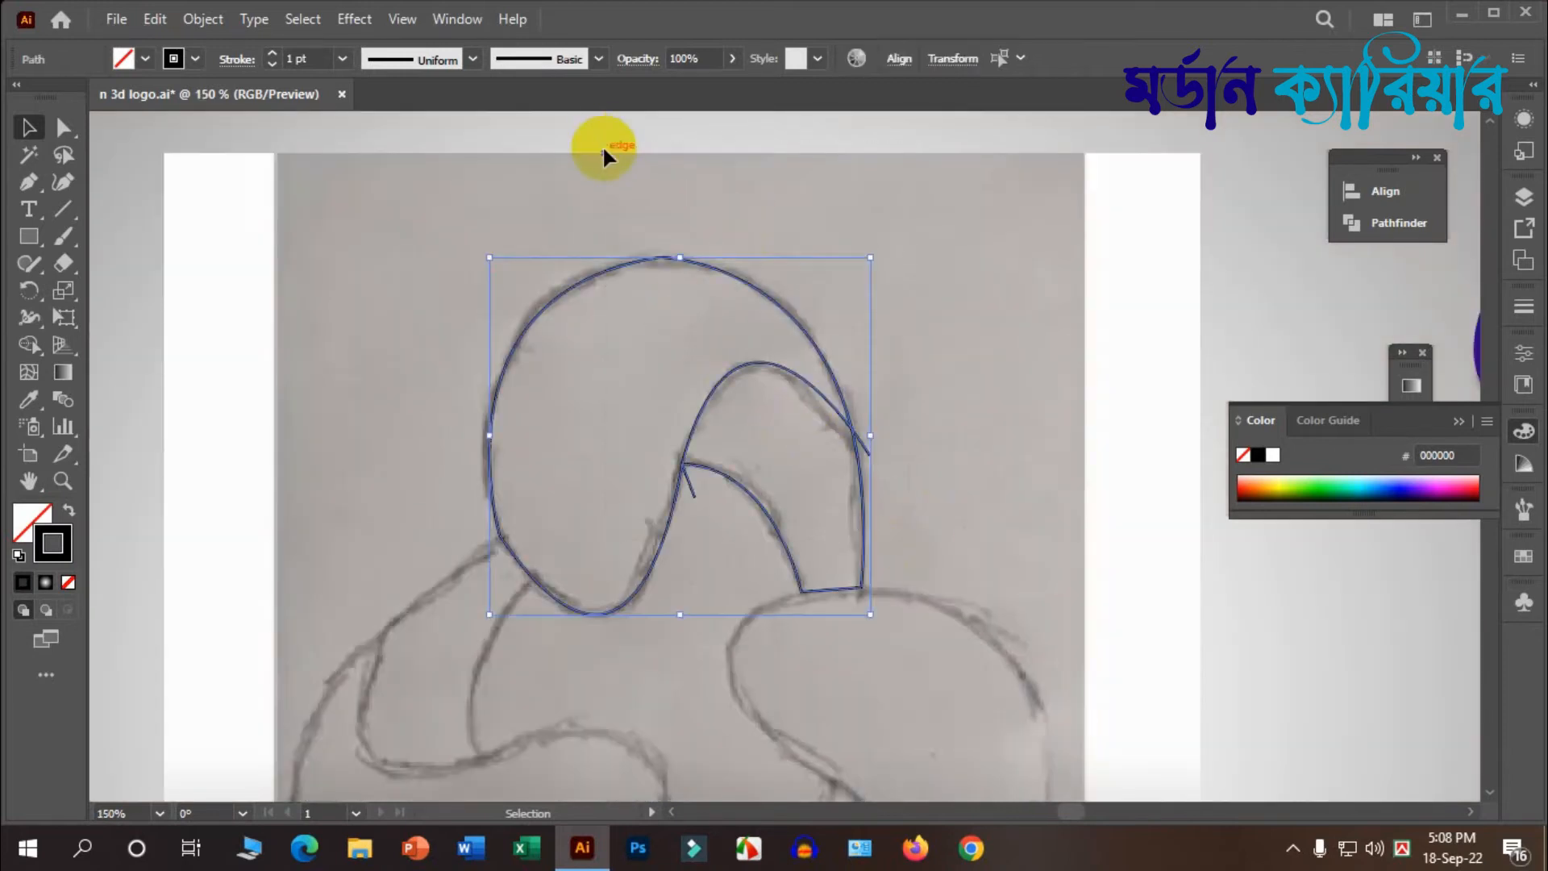
left_click(39, 296)
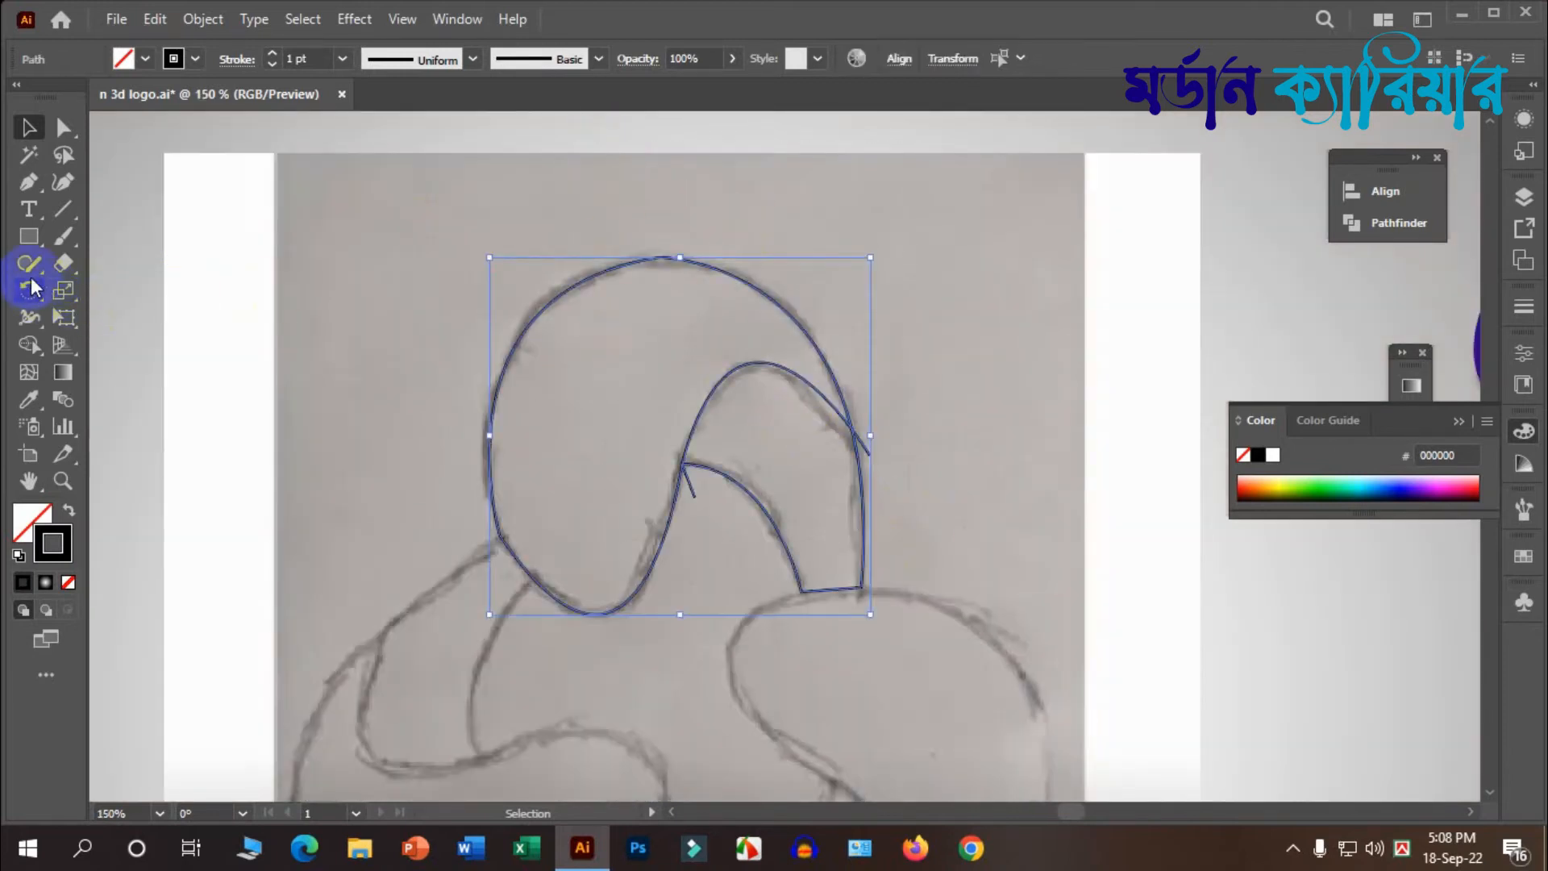
left_click(30, 274)
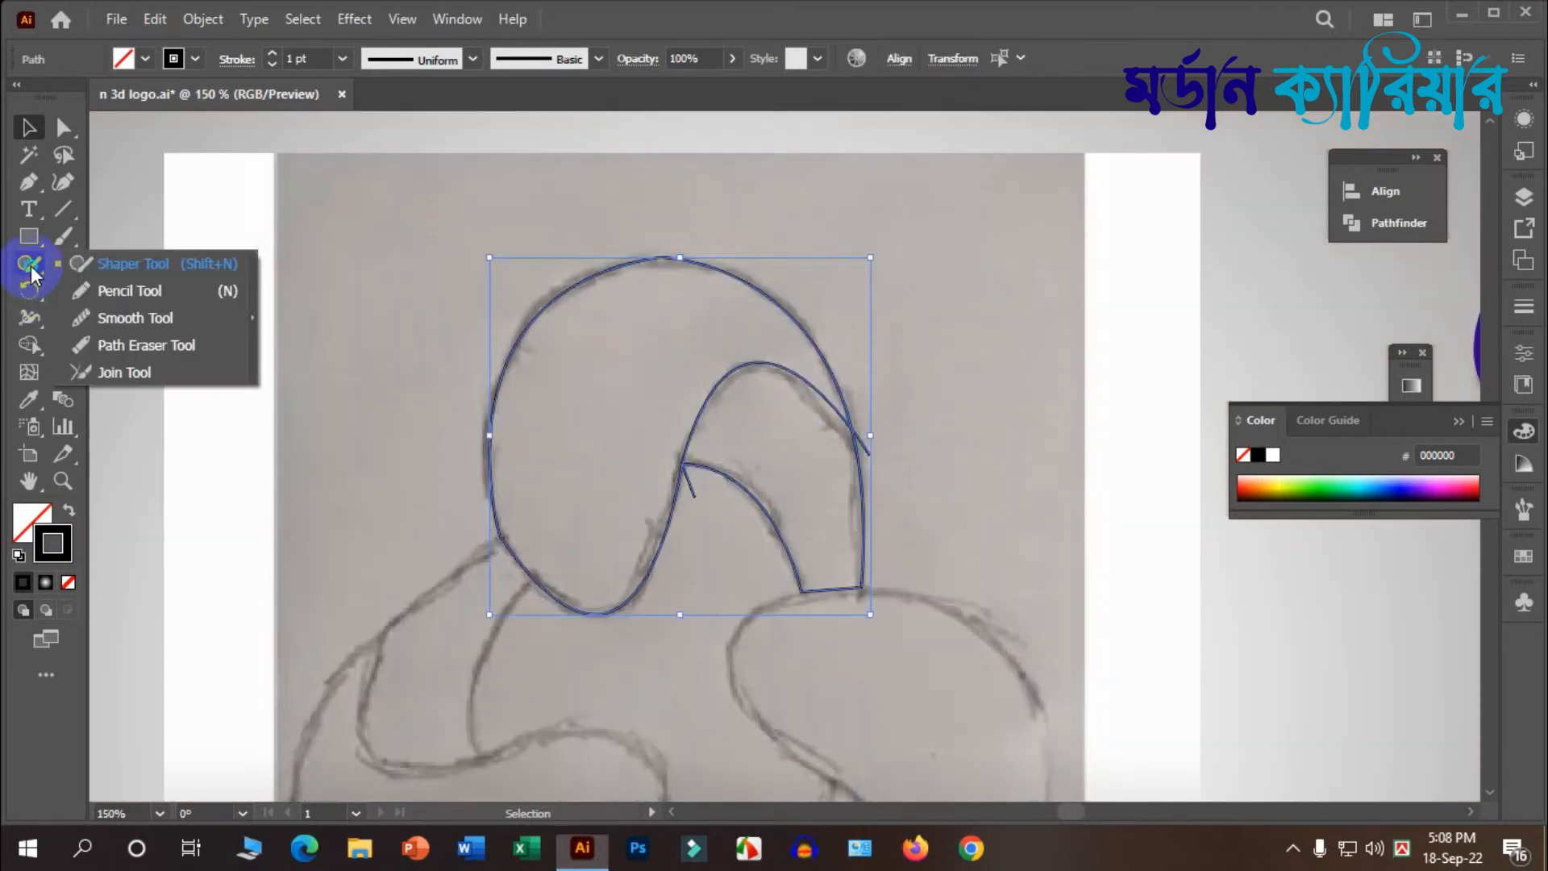
left_click(150, 316)
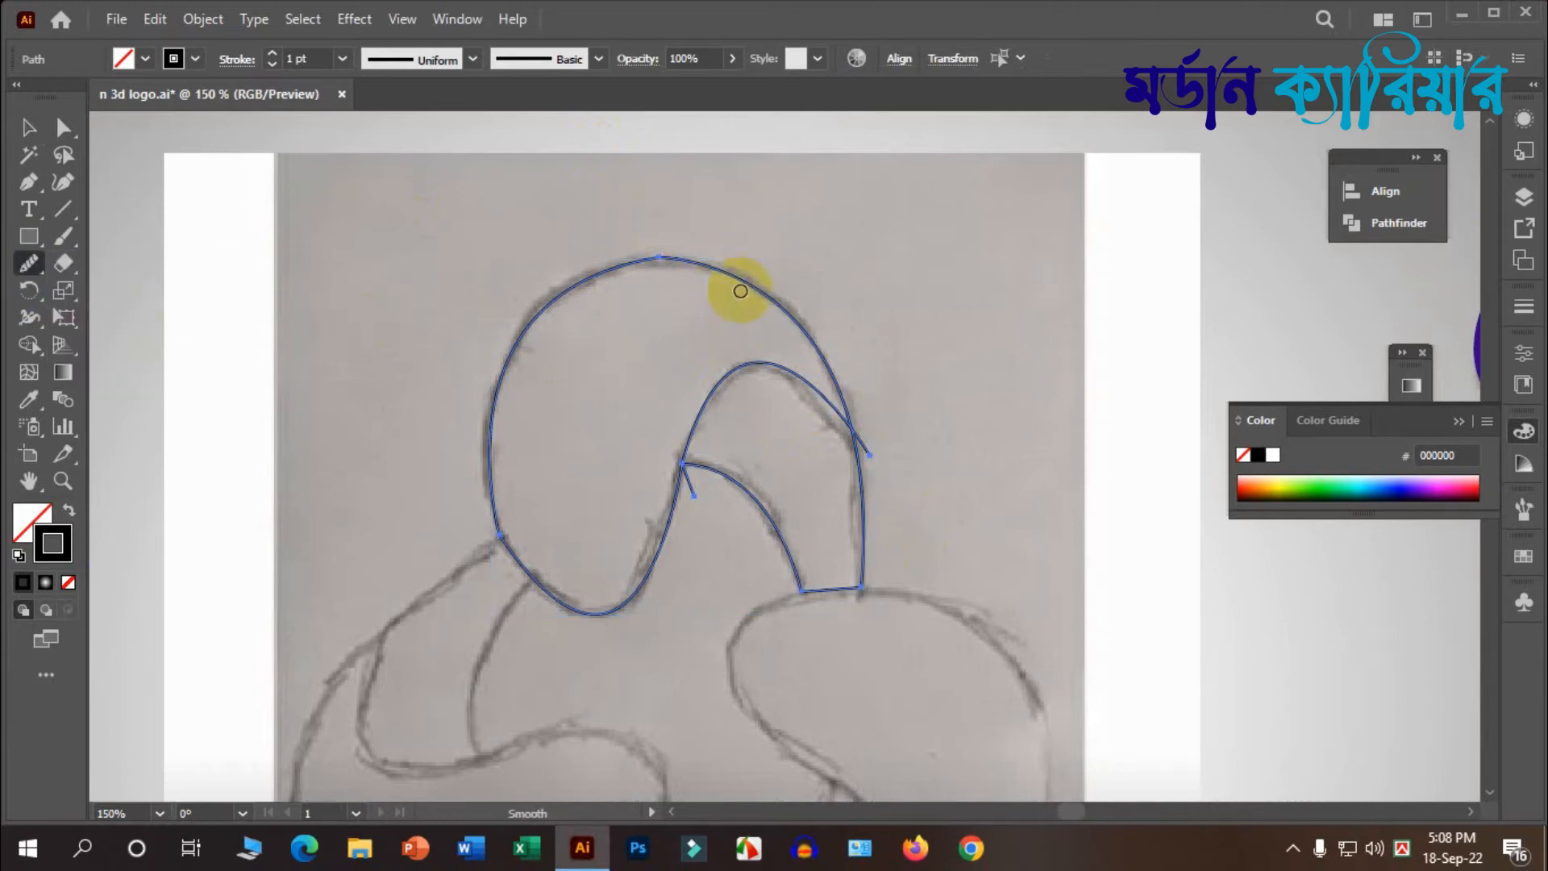
scroll(660, 252, "up", 4)
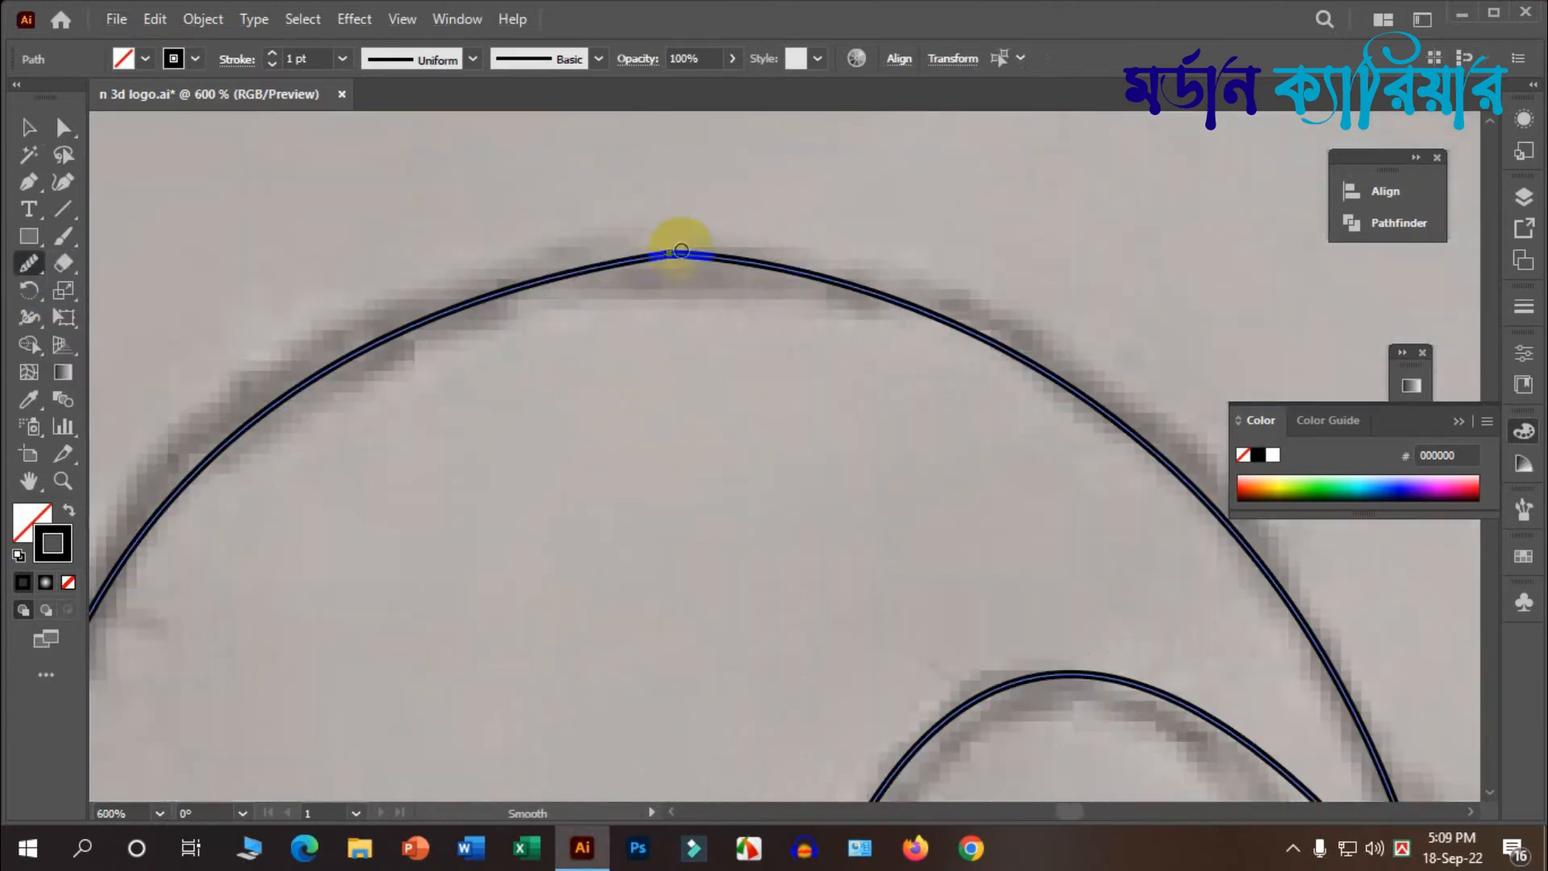
mouse_move(611, 252)
left_mouse_down()
mouse_move(729, 258)
mouse_move(471, 280)
mouse_move(560, 278)
mouse_move(595, 251)
mouse_move(796, 265)
mouse_move(589, 261)
mouse_move(760, 249)
left_mouse_up()
scroll(767, 266, "down", 4)
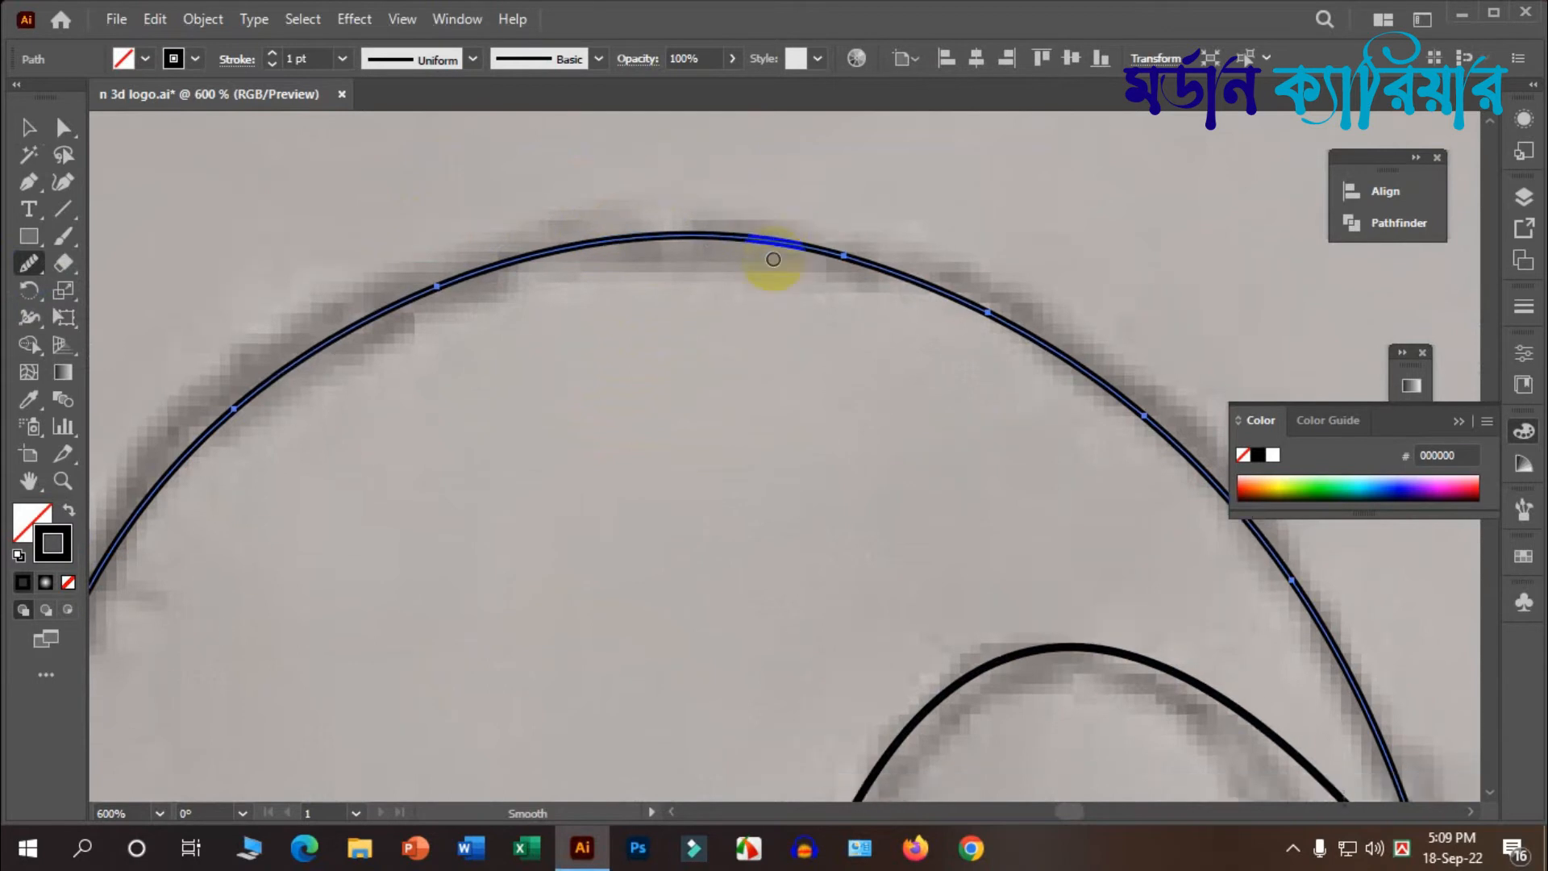
Step: Smooth the top shape's outline along its lower-left side and around the rounded lower lobe, and deselect it
scroll(766, 331, "down", 3)
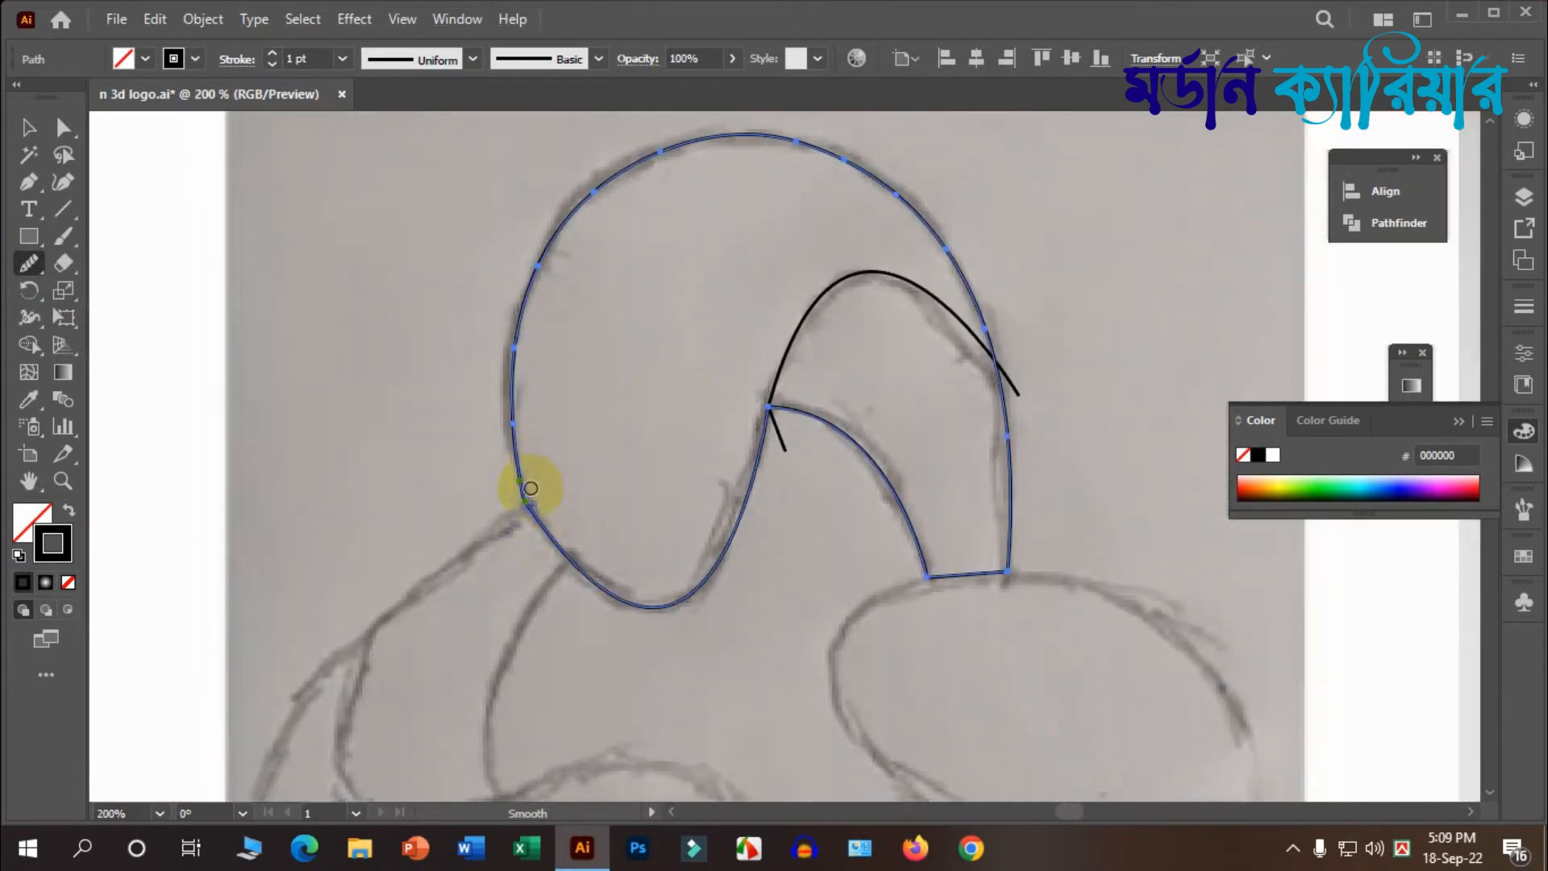
mouse_move(540, 560)
left_mouse_down()
mouse_move(495, 484)
mouse_move(528, 506)
left_mouse_up()
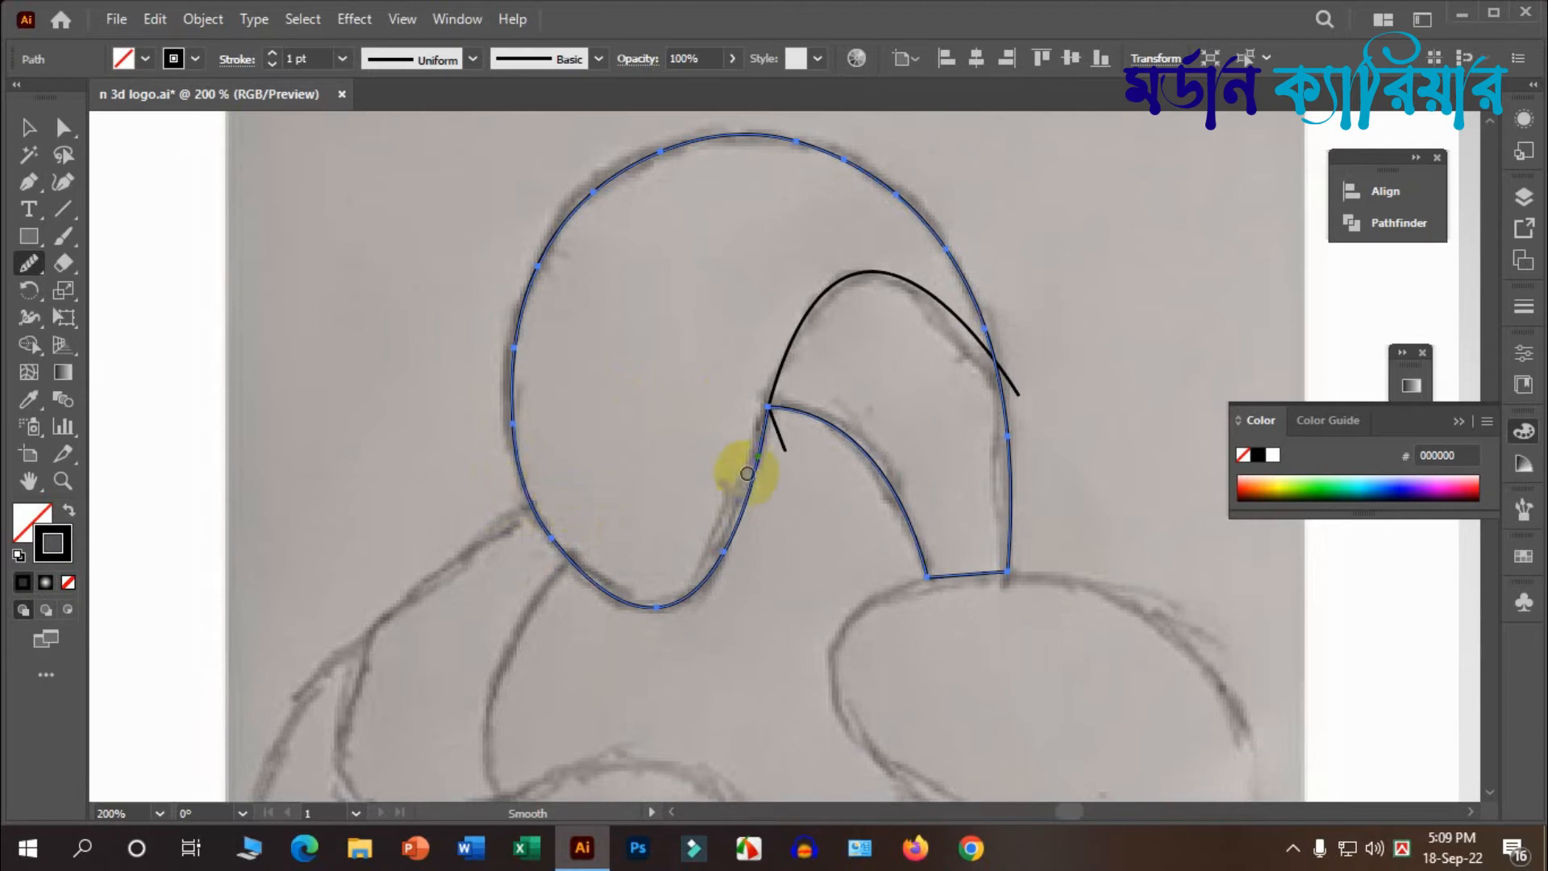
scroll(806, 451, "up", 1)
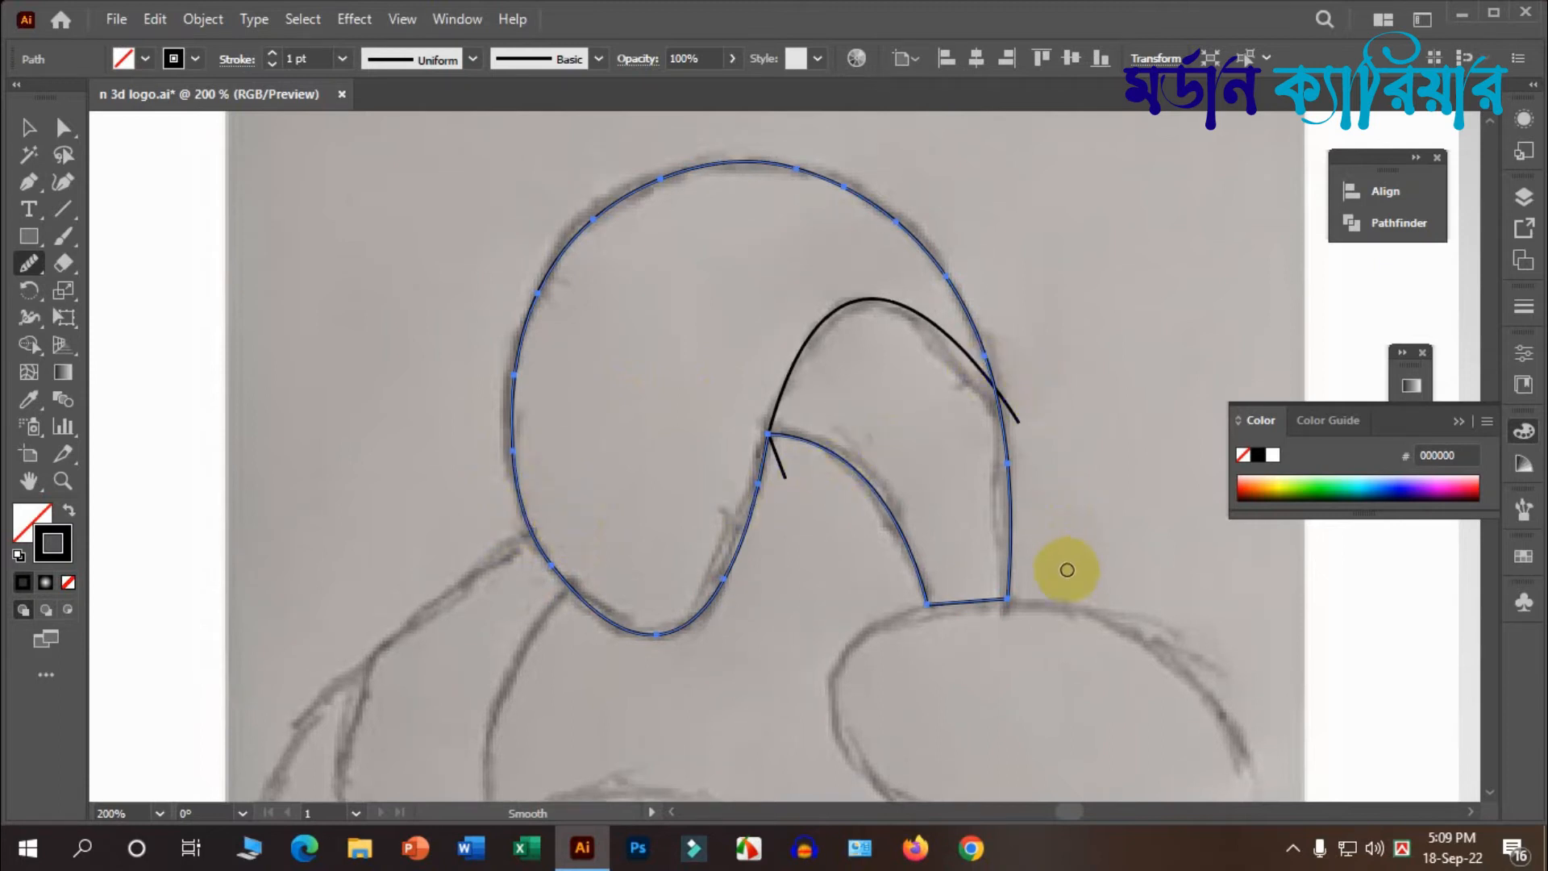
scroll(701, 620, "down", 2)
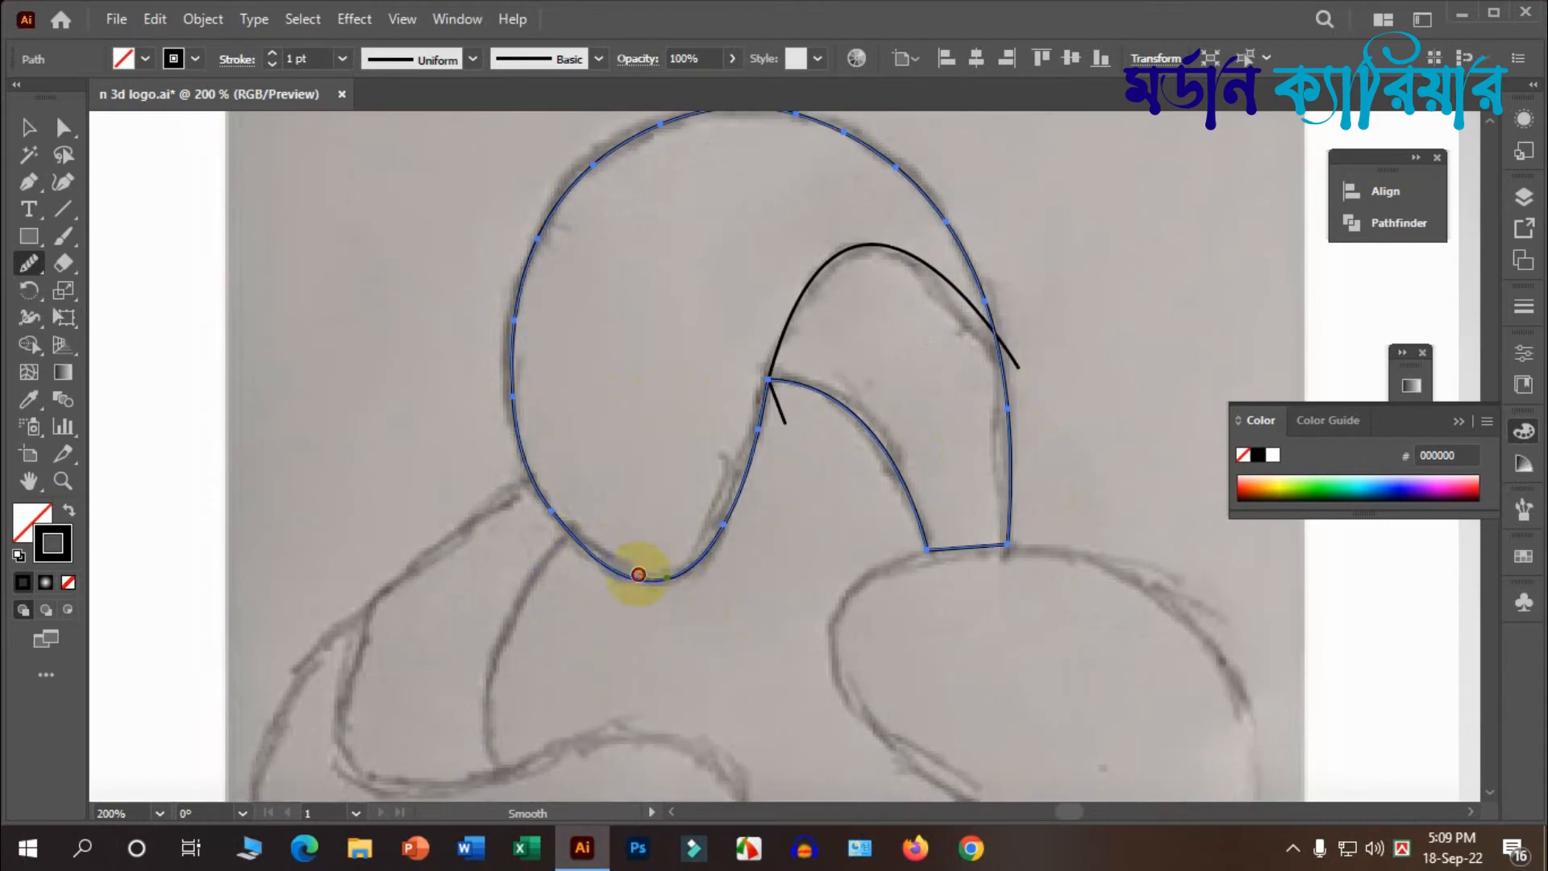
scroll(711, 567, "up", 1)
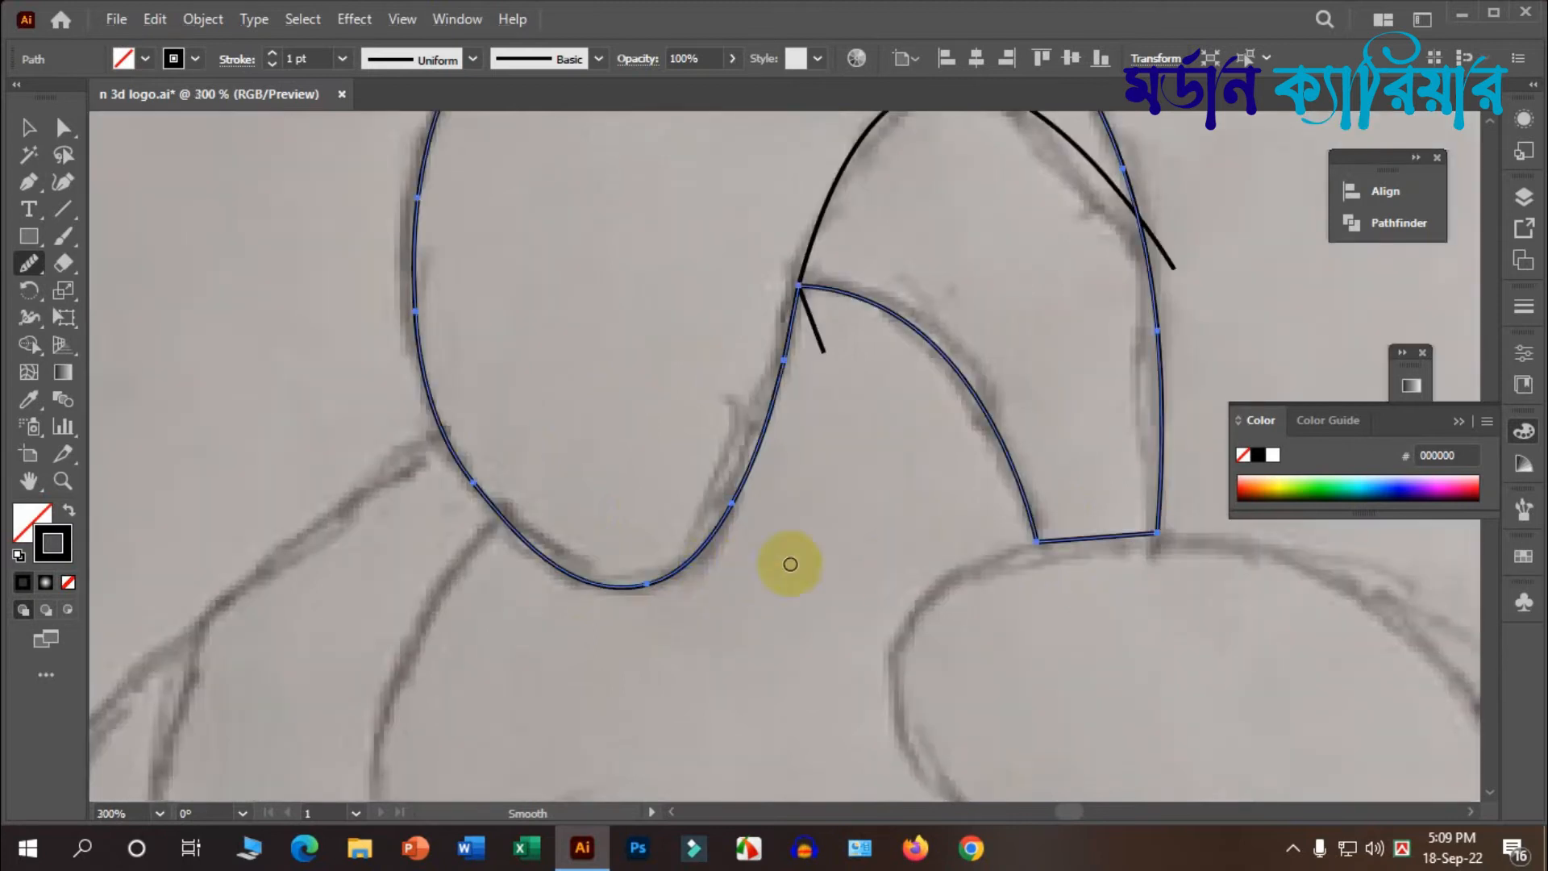
left_click_drag(484, 516, 547, 535)
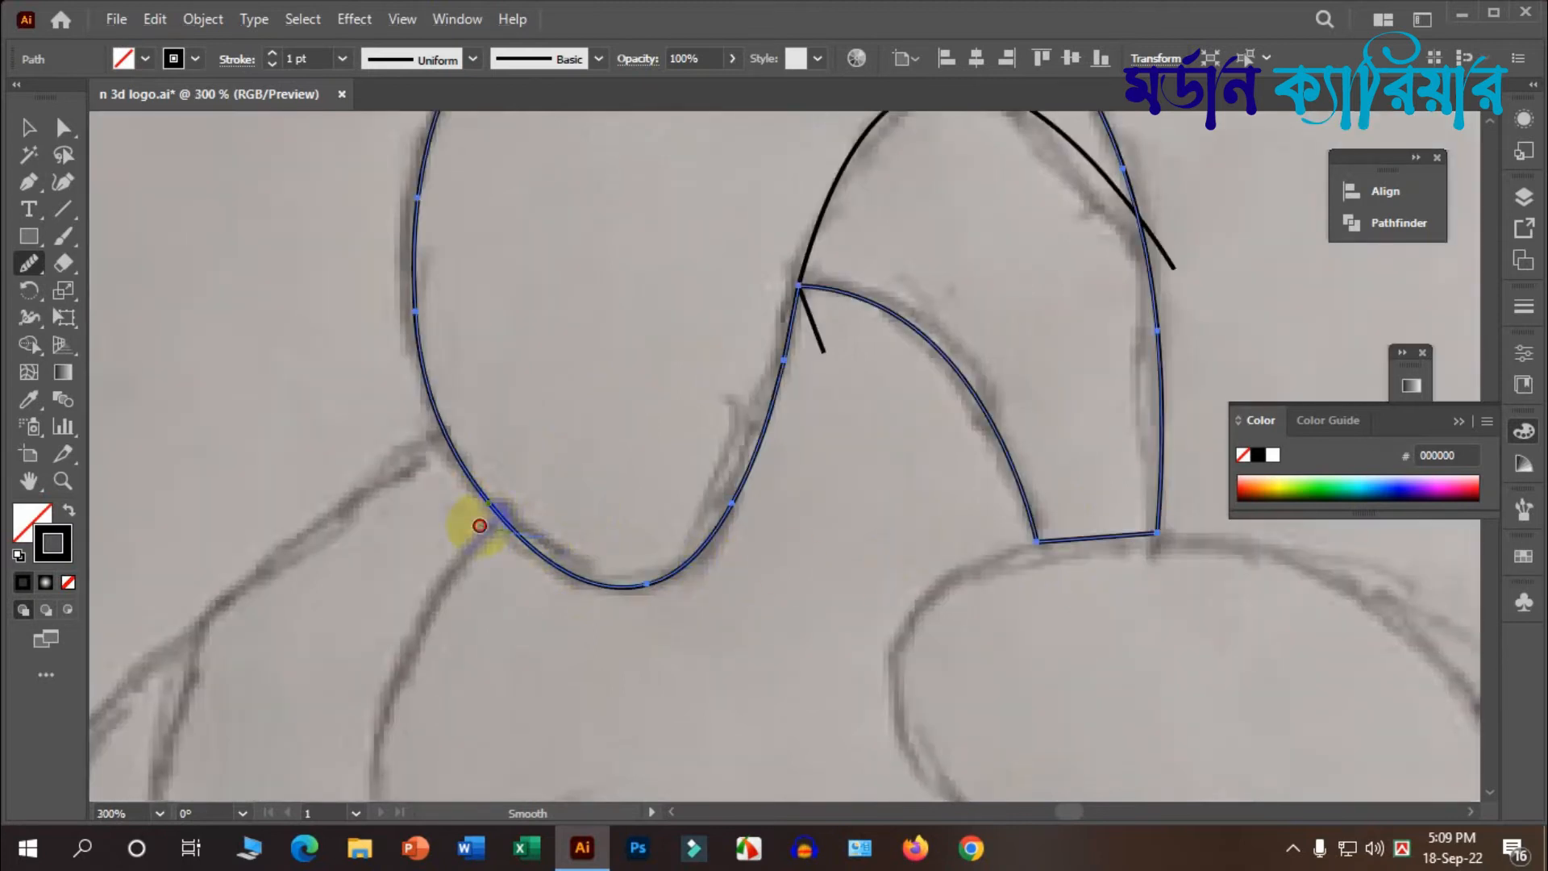
scroll(447, 513, "down", 3)
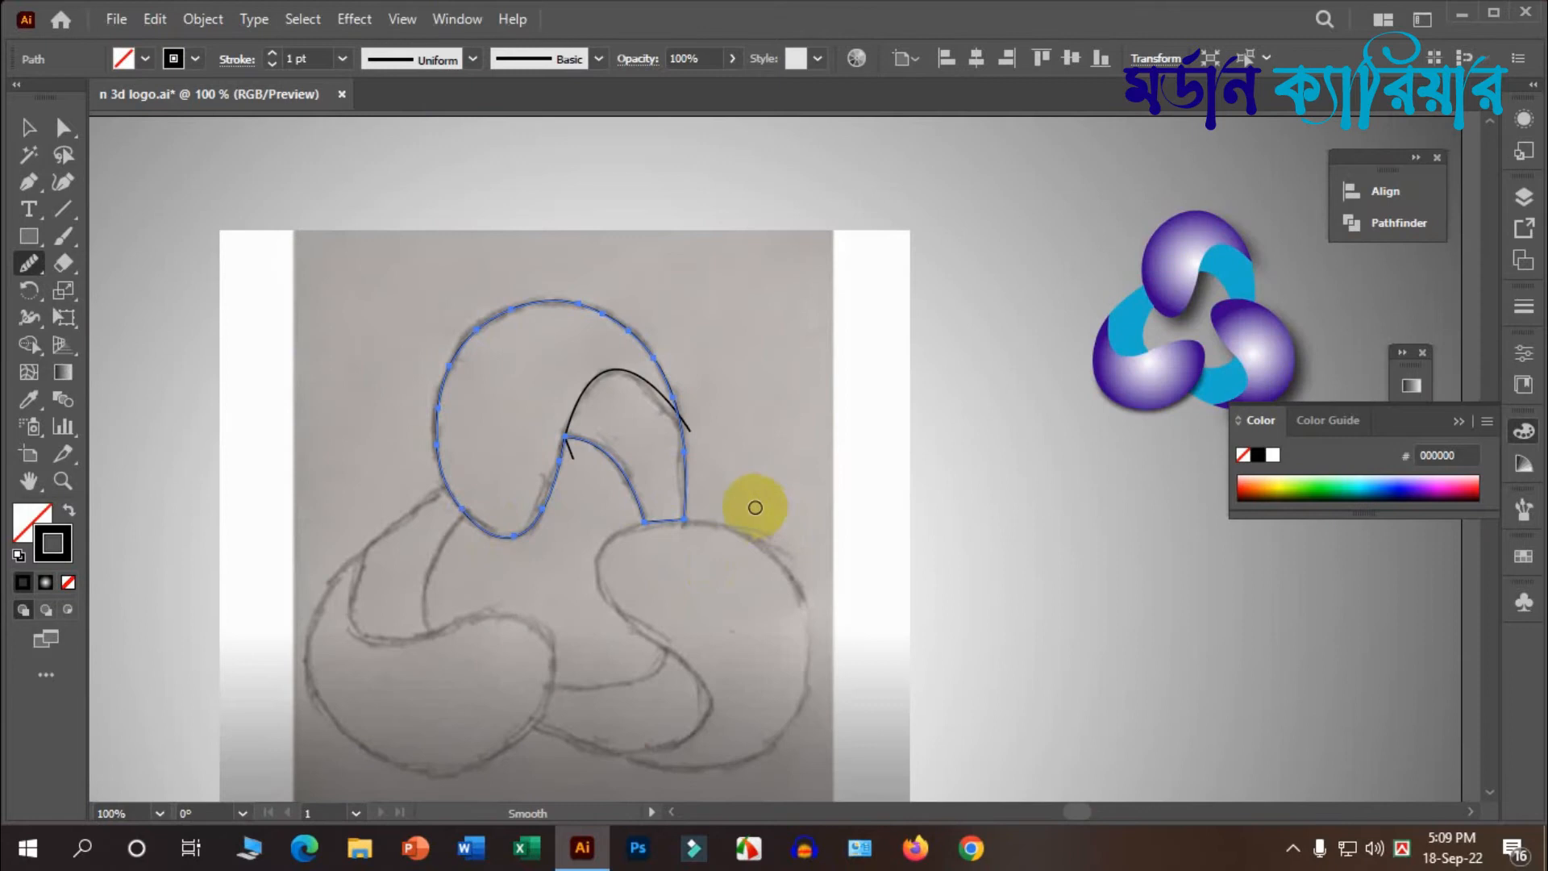
scroll(565, 428, "up", 1)
left_click(565, 428)
left_click(17, 134)
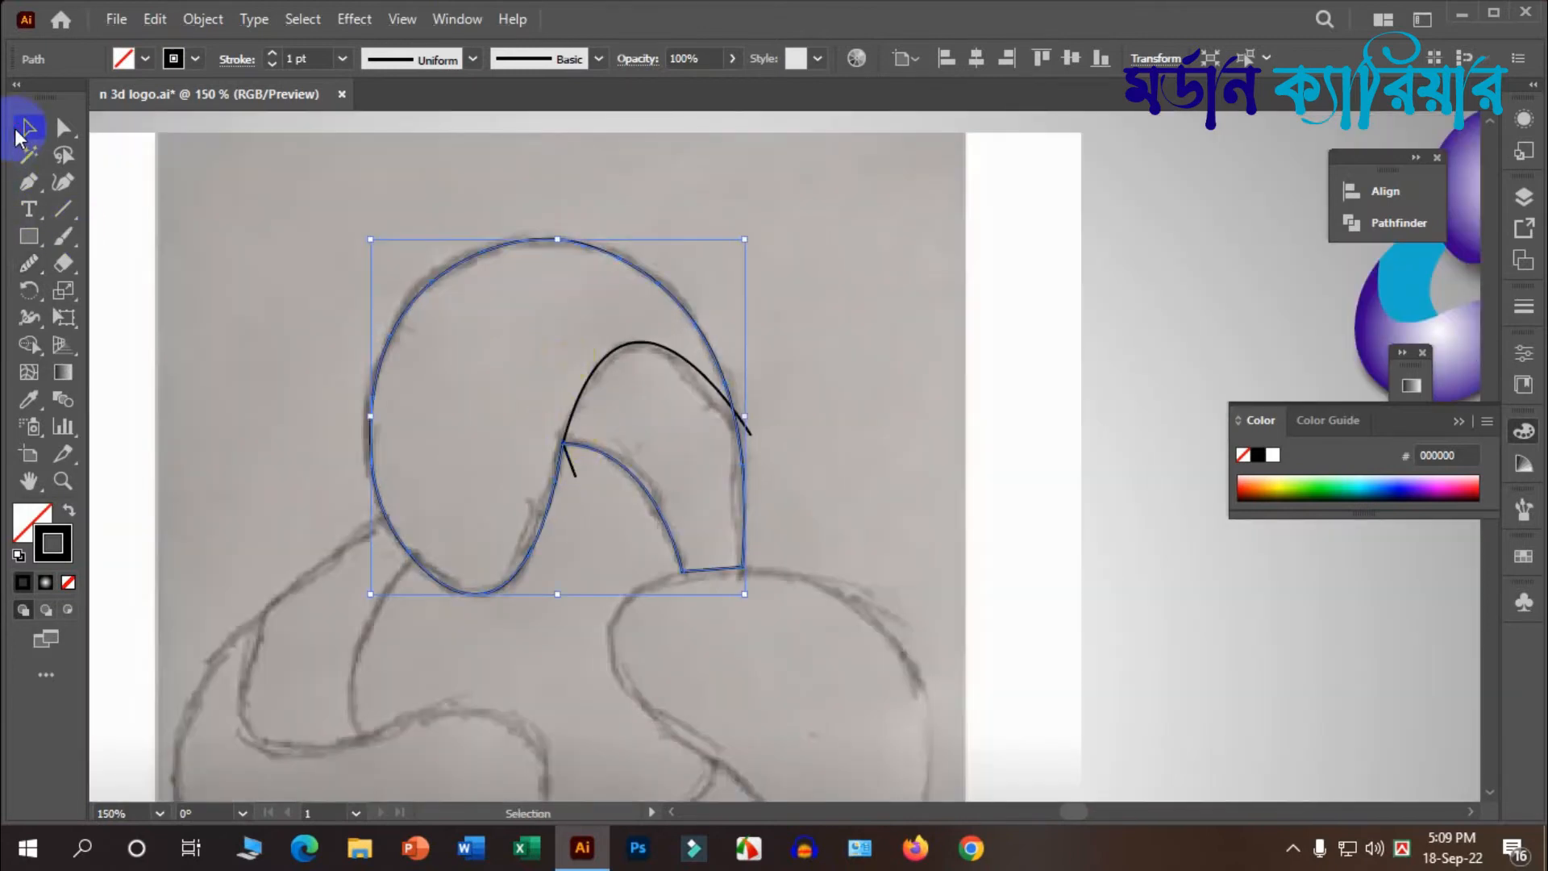
left_click(234, 206)
scroll(442, 362, "down", 1)
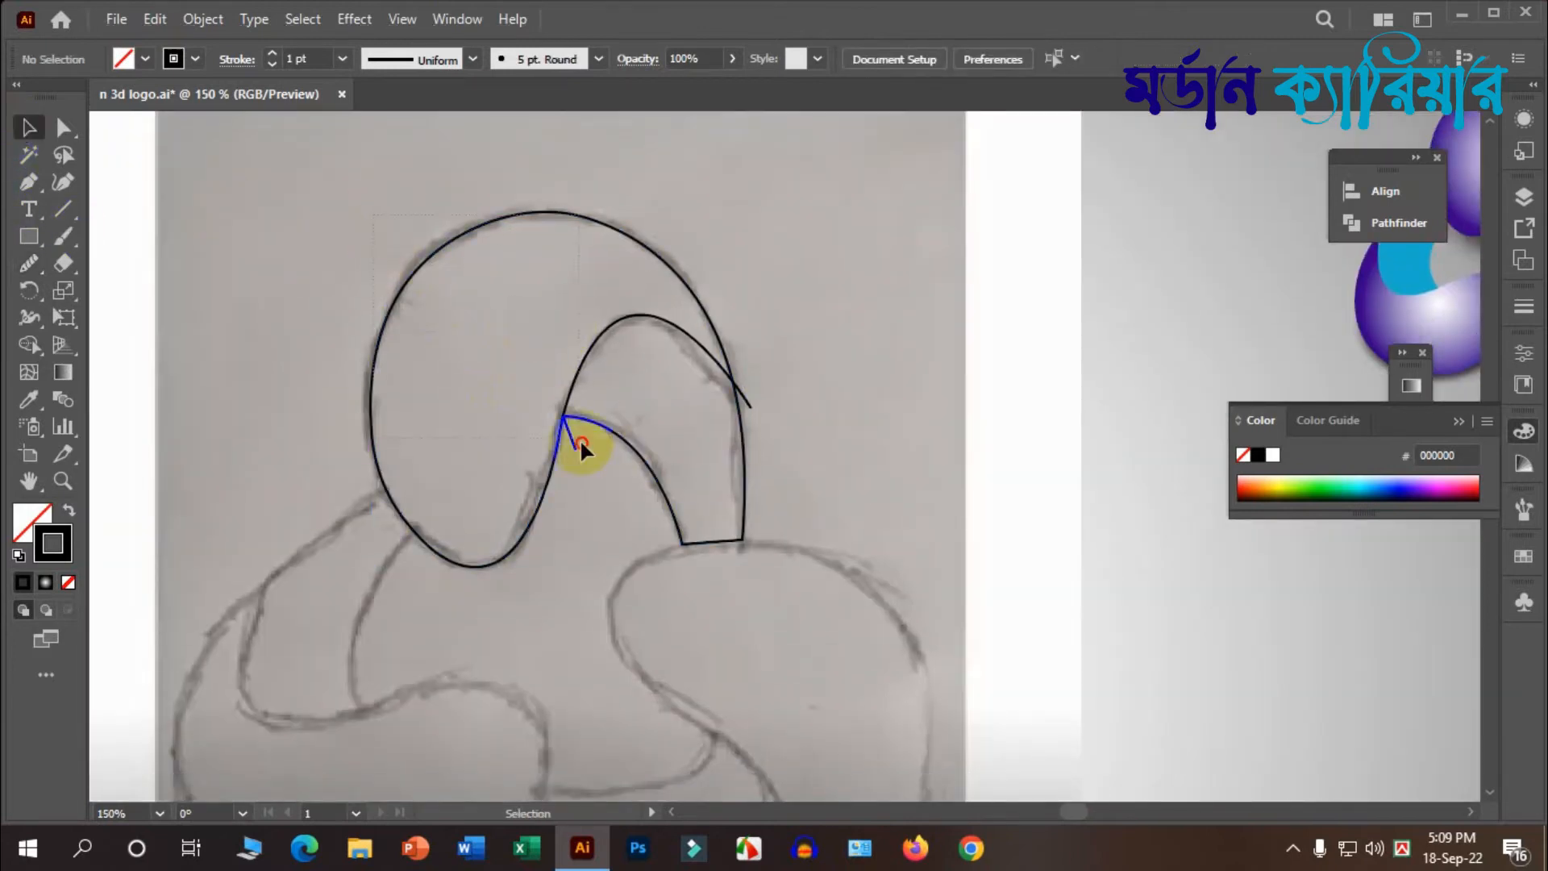
Step: Select both traced paths and use Shape Builder with a black fill to create the main body and the arch as separate regions
left_click(764, 515)
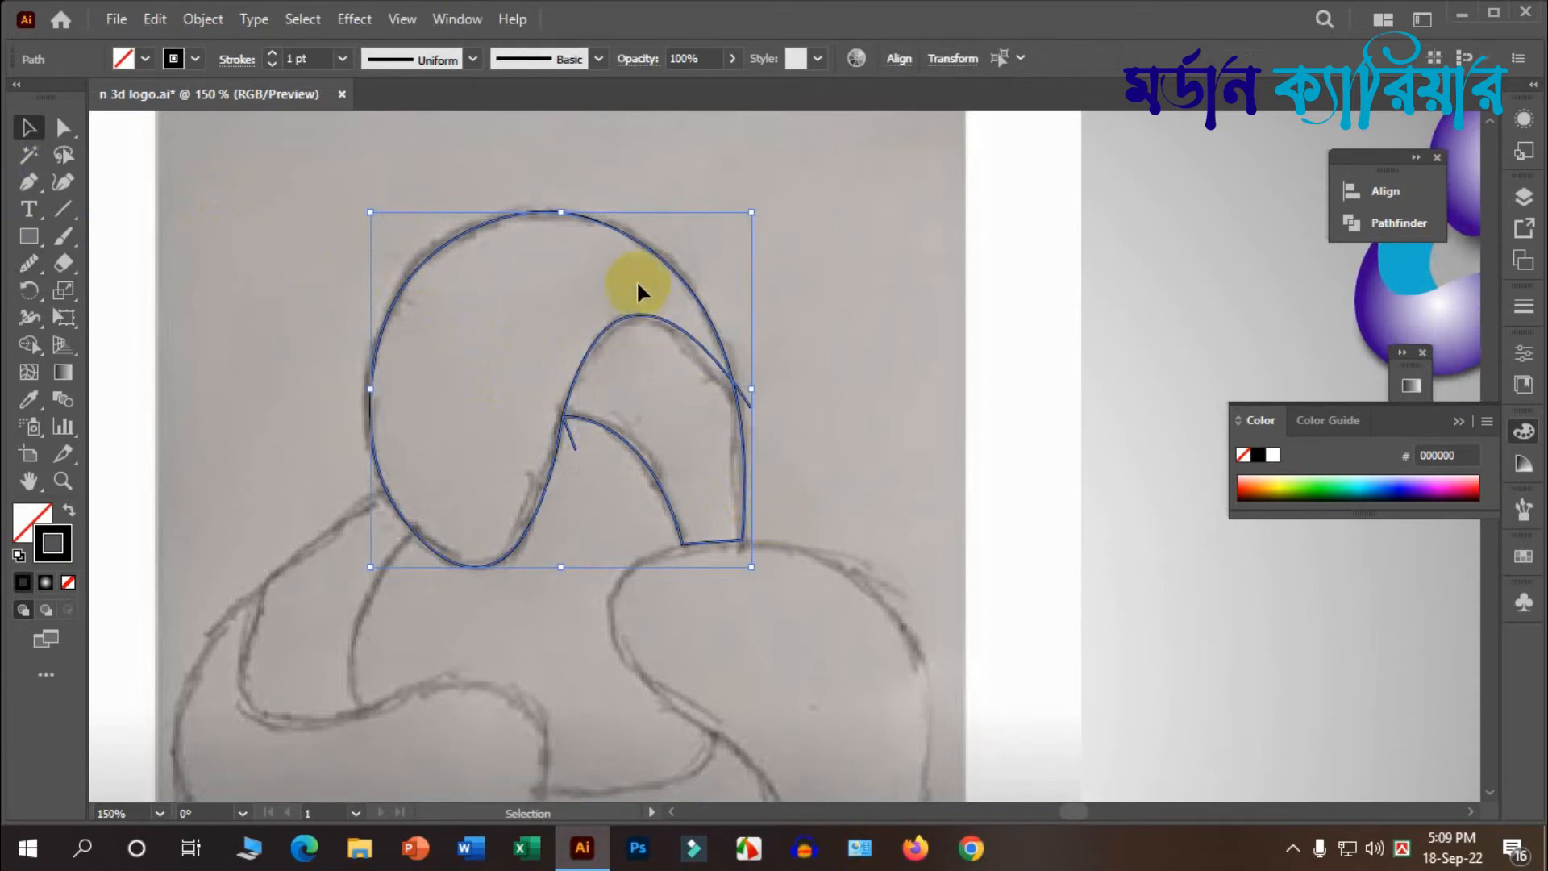
left_click(27, 340)
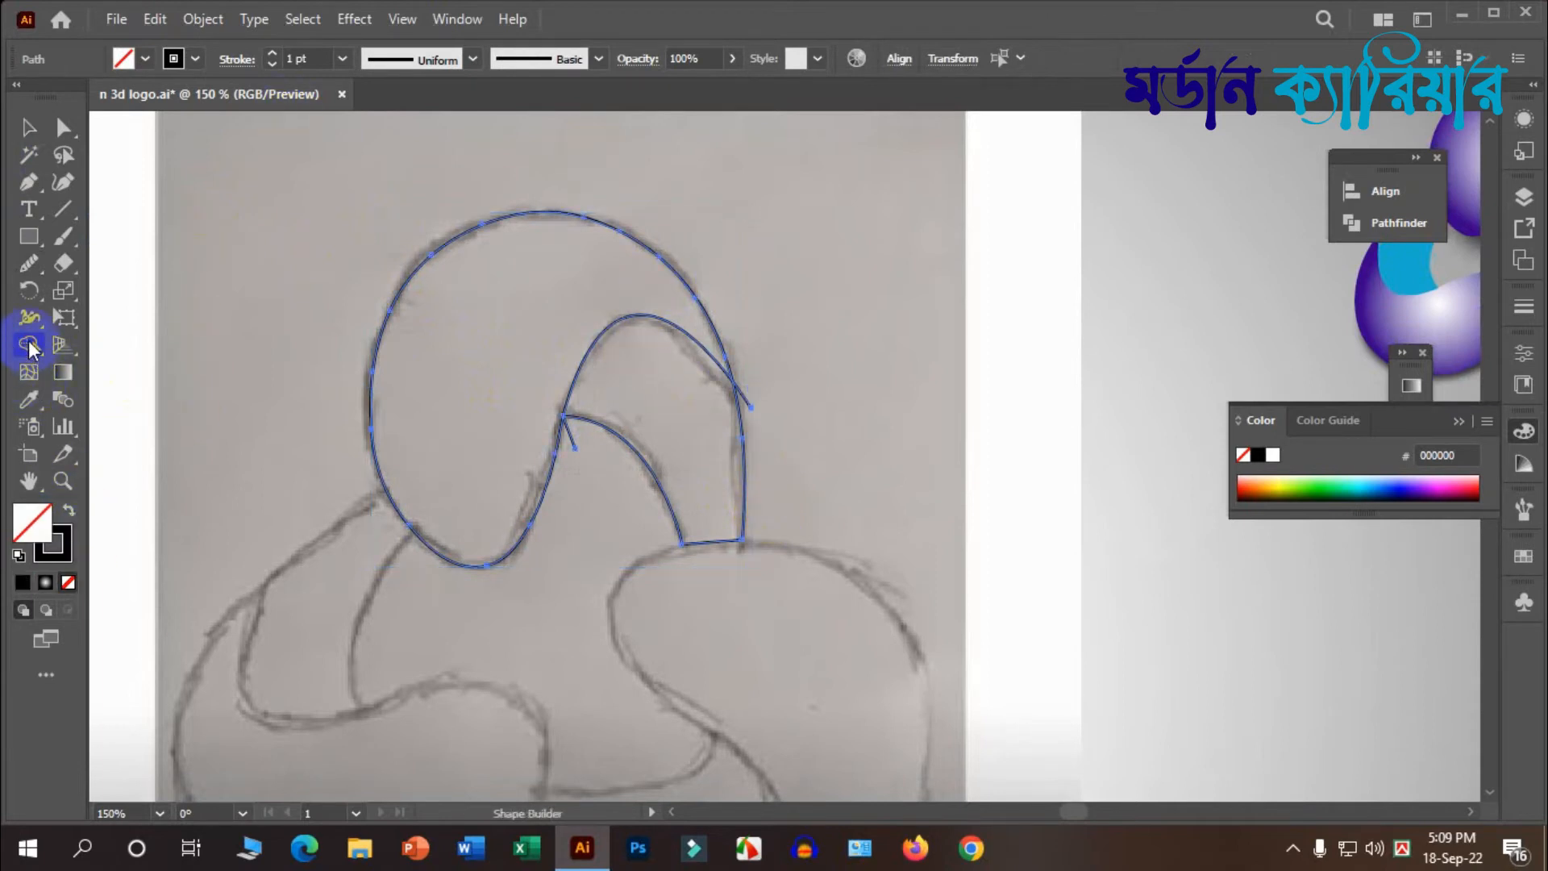
left_click(66, 513)
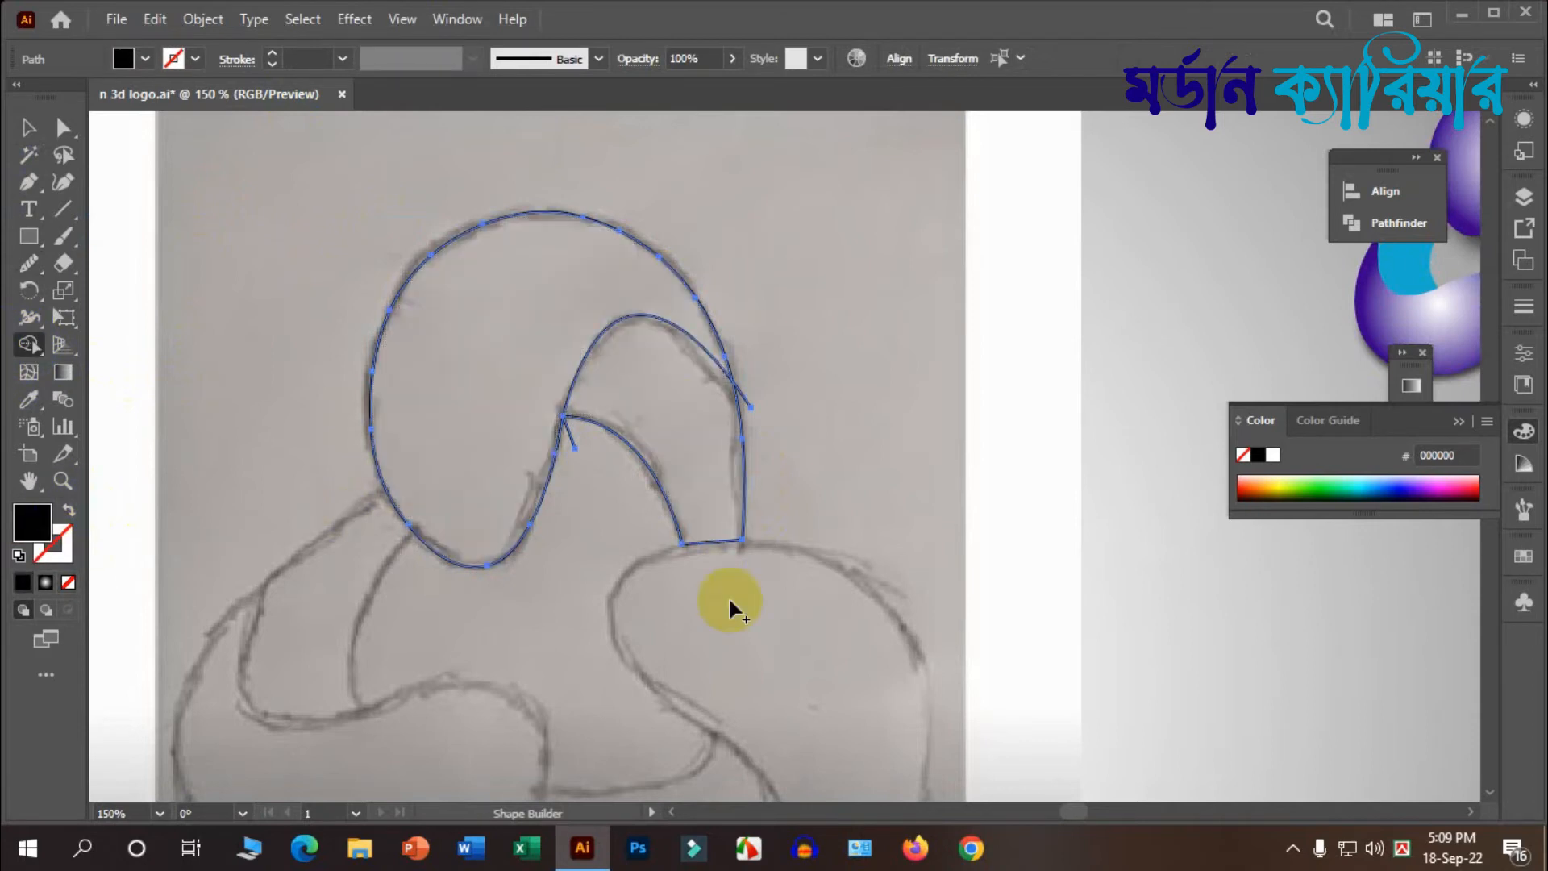
scroll(481, 553, "up", 1)
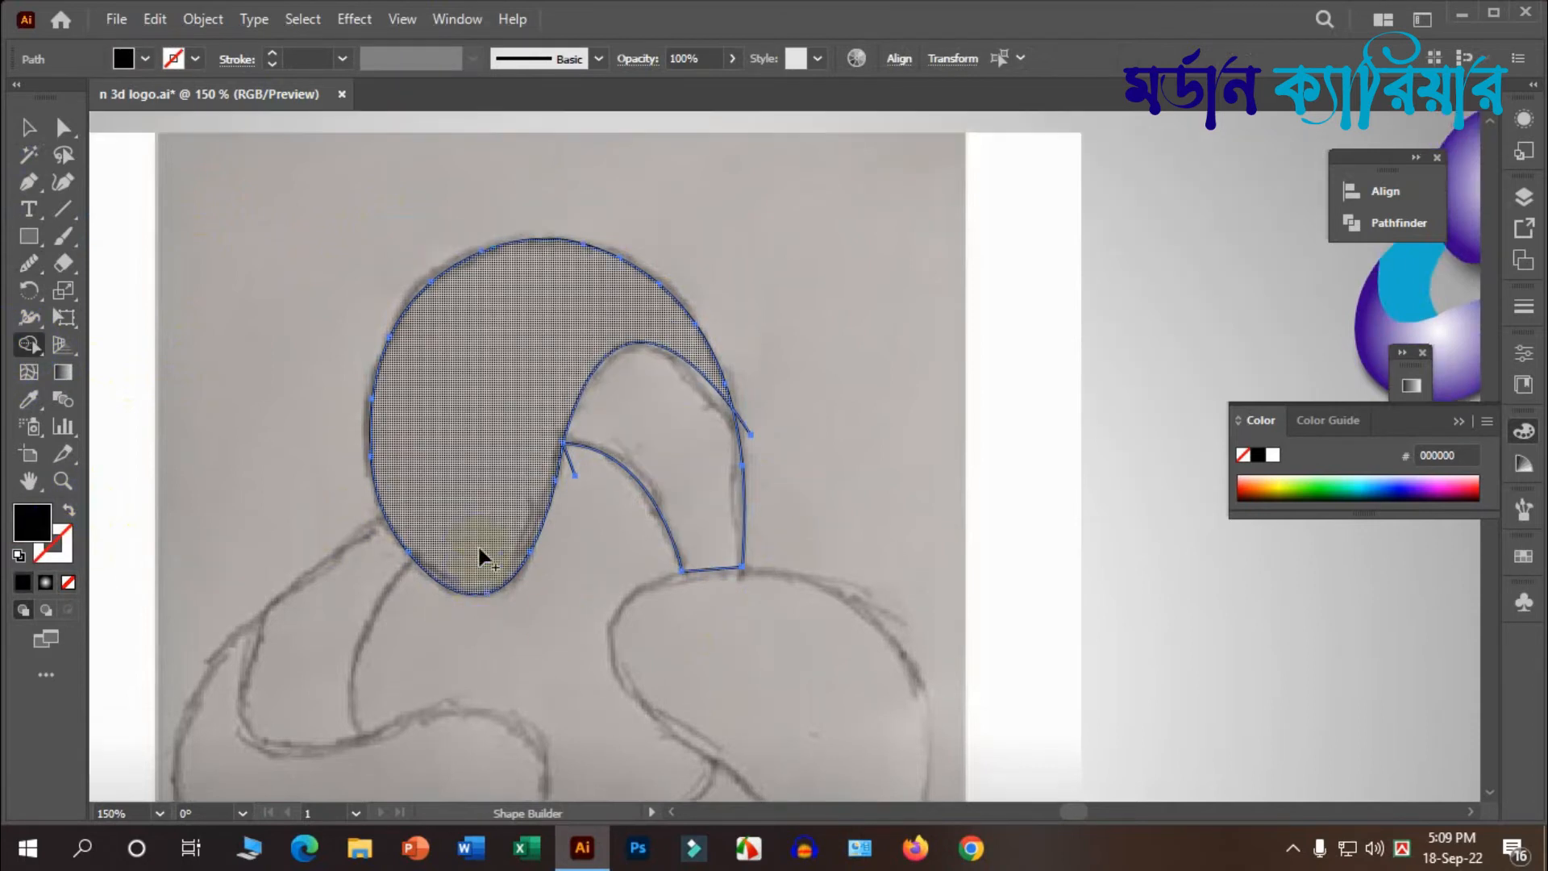
left_click(501, 350)
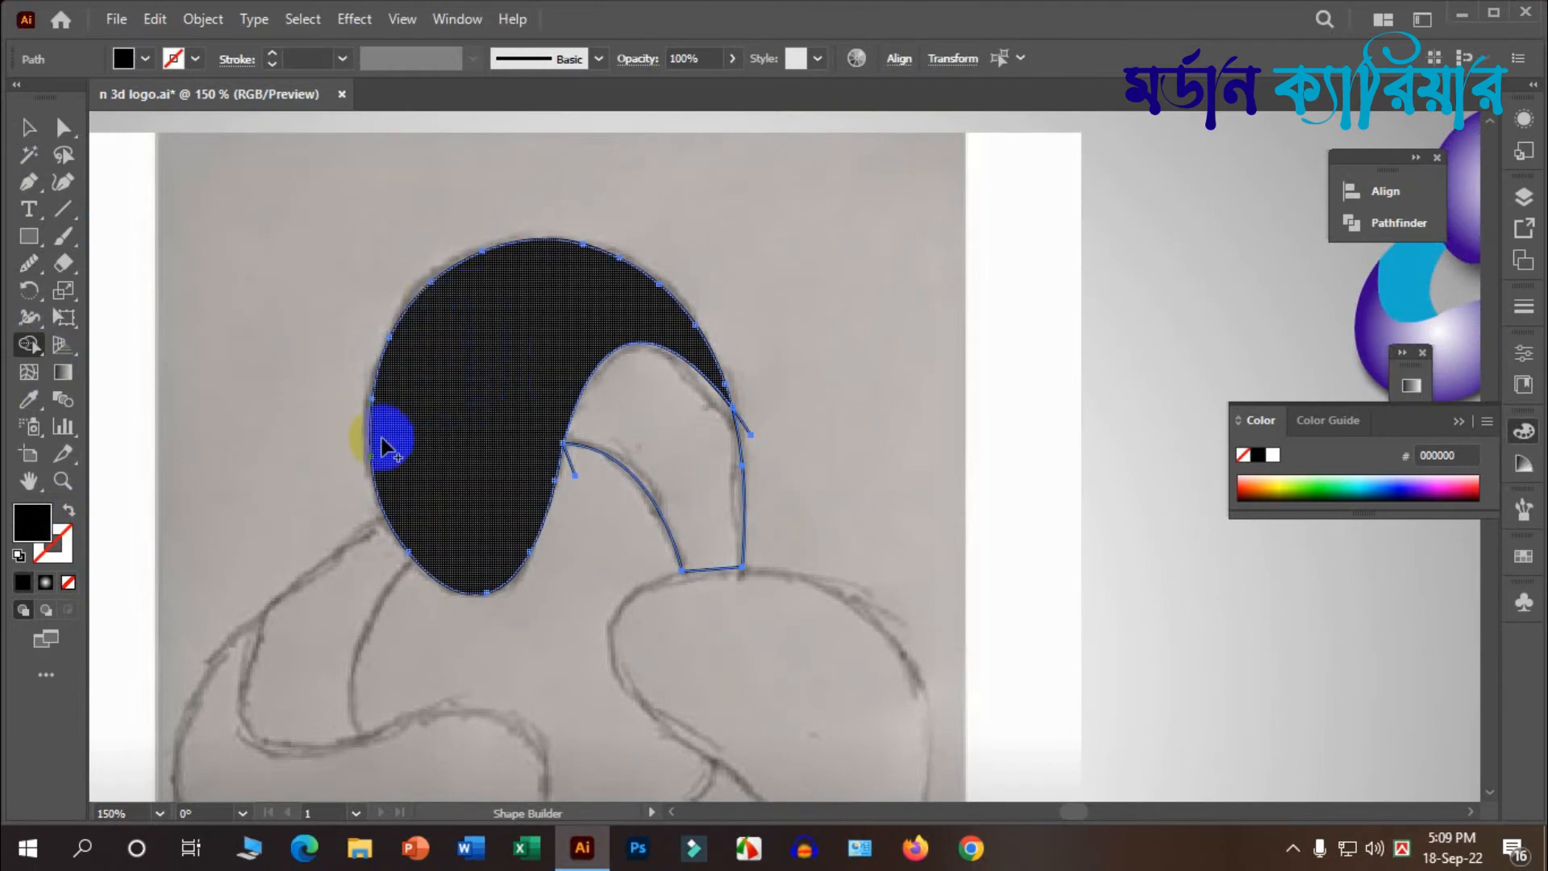
left_click(677, 449)
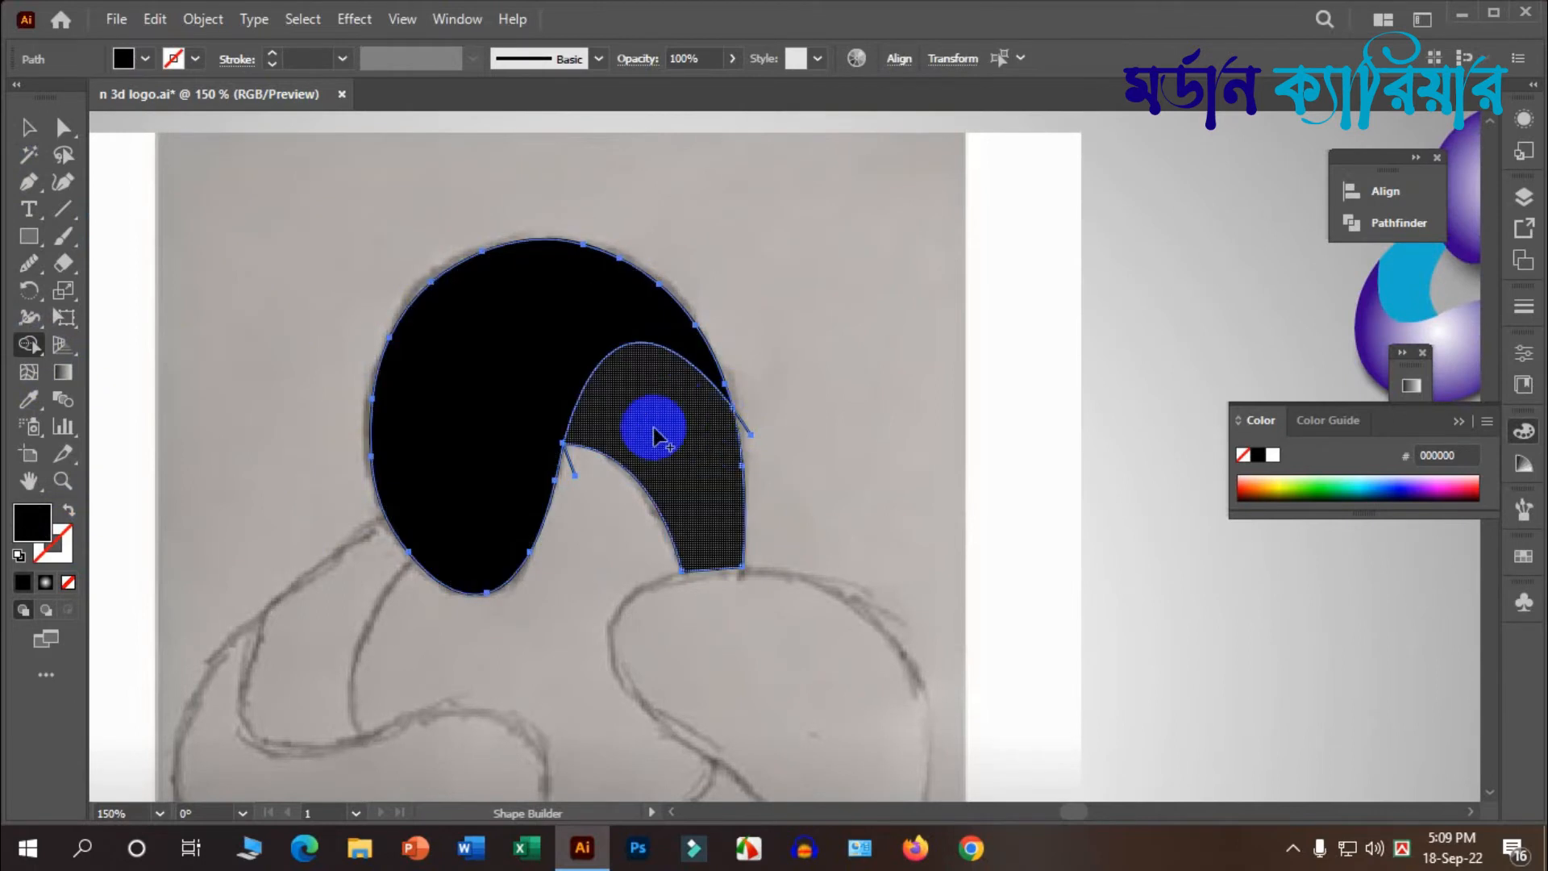
Step: Remove the stroke from the black body and arch shapes
left_click(26, 126)
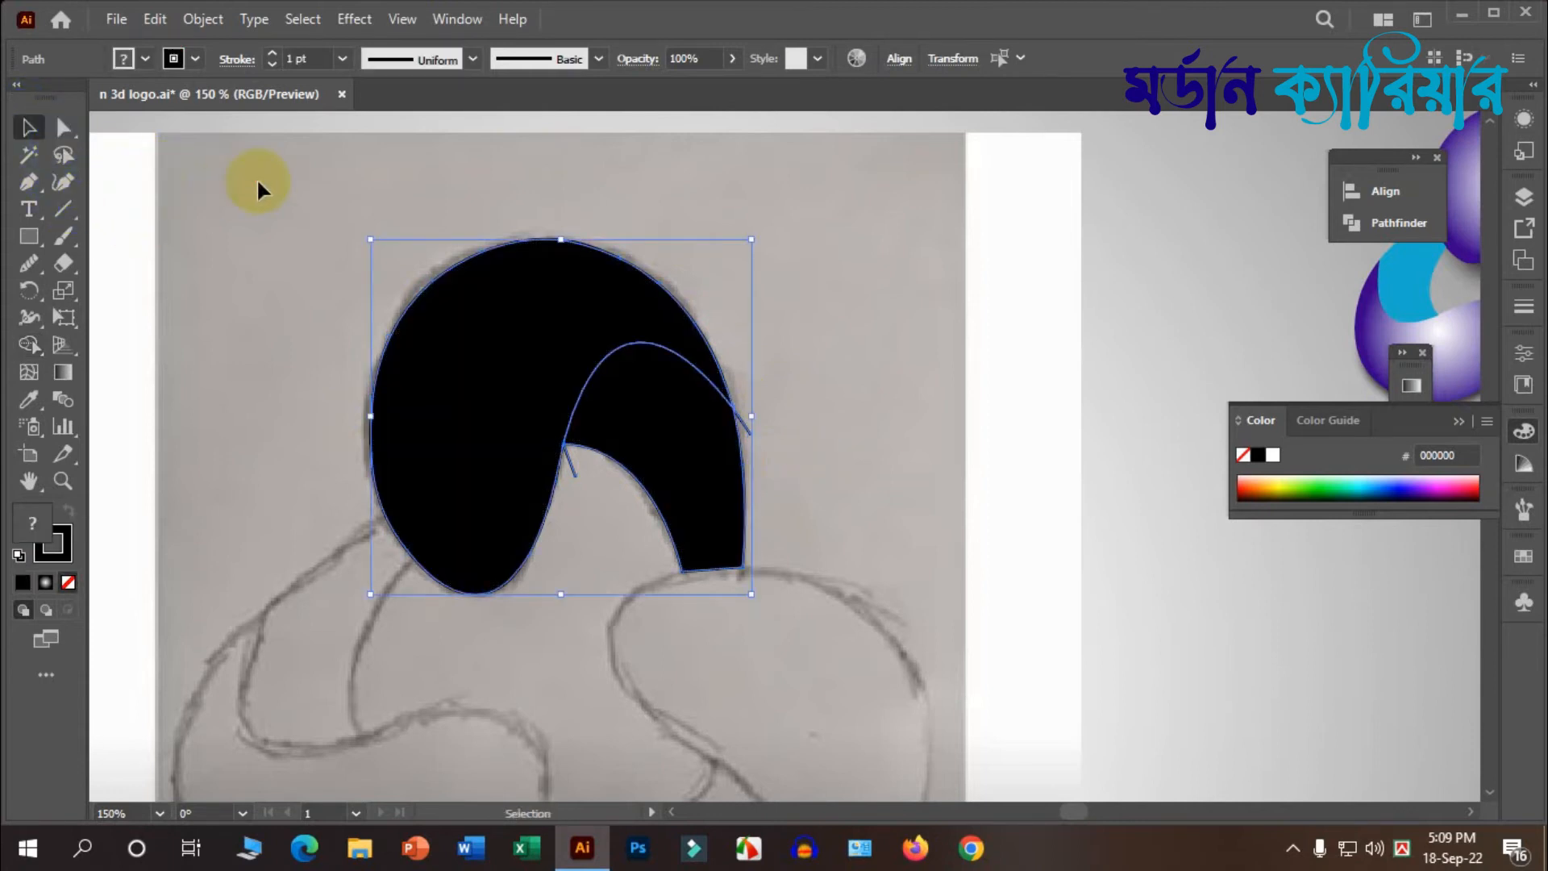
left_click(520, 312)
left_click(695, 444, "shift")
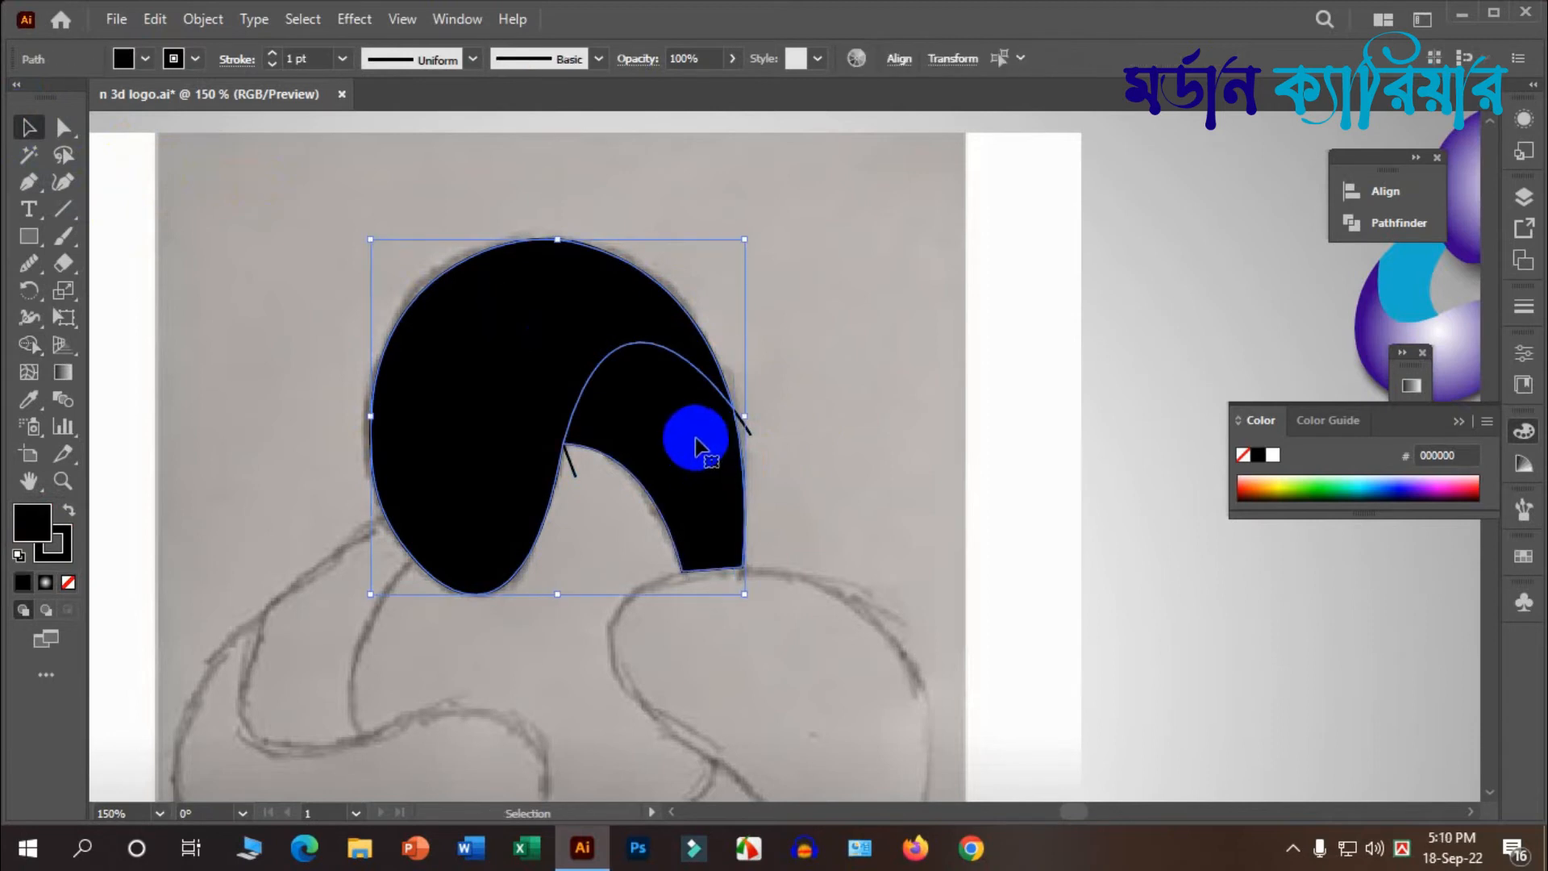
left_click(63, 555)
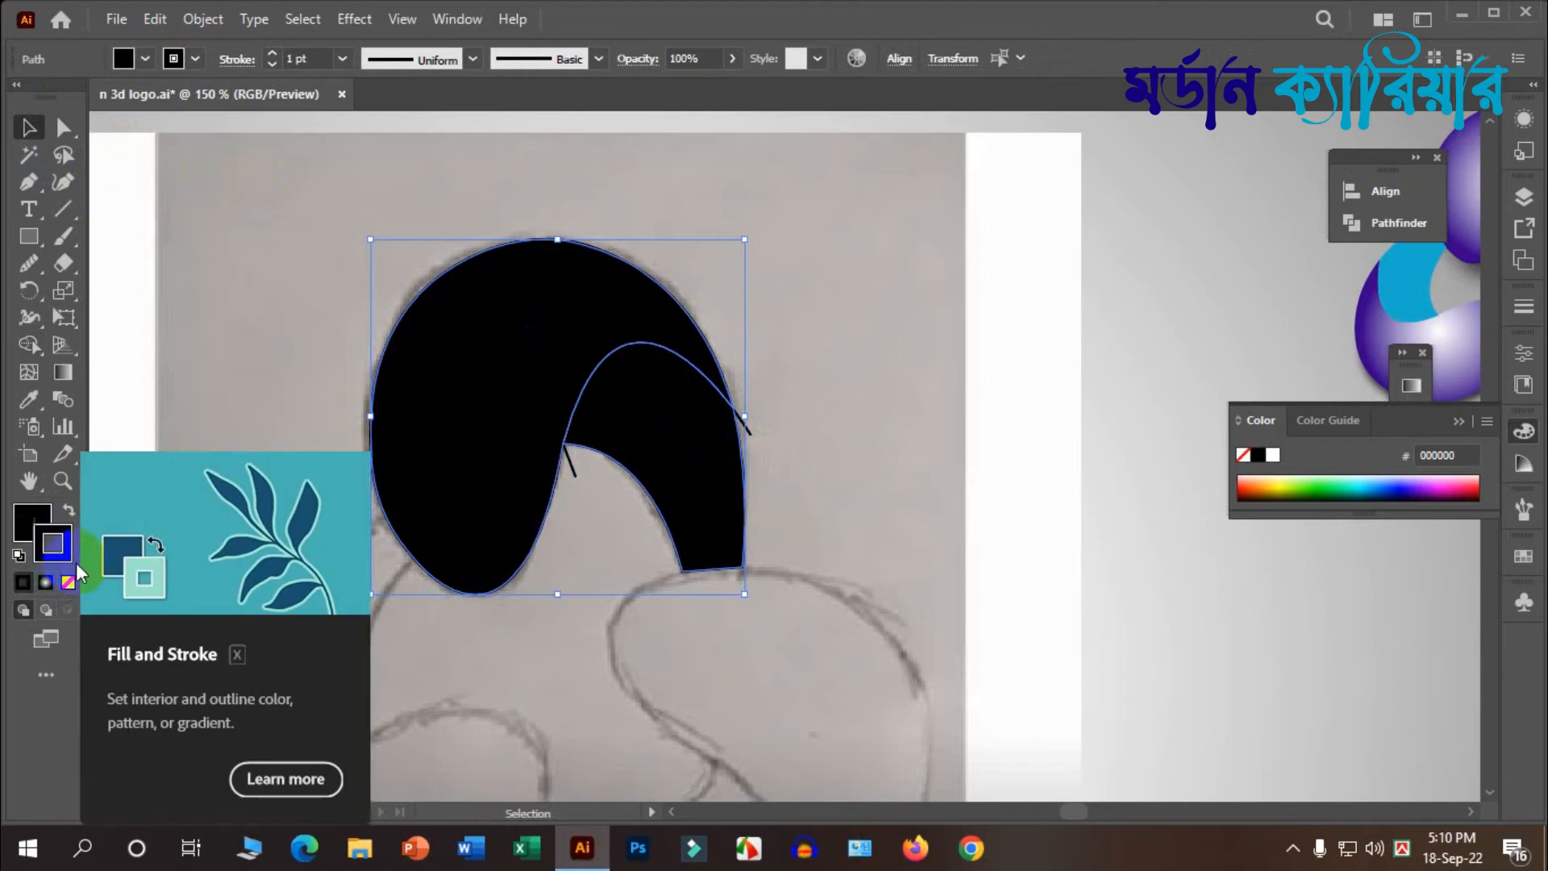
left_click(68, 581)
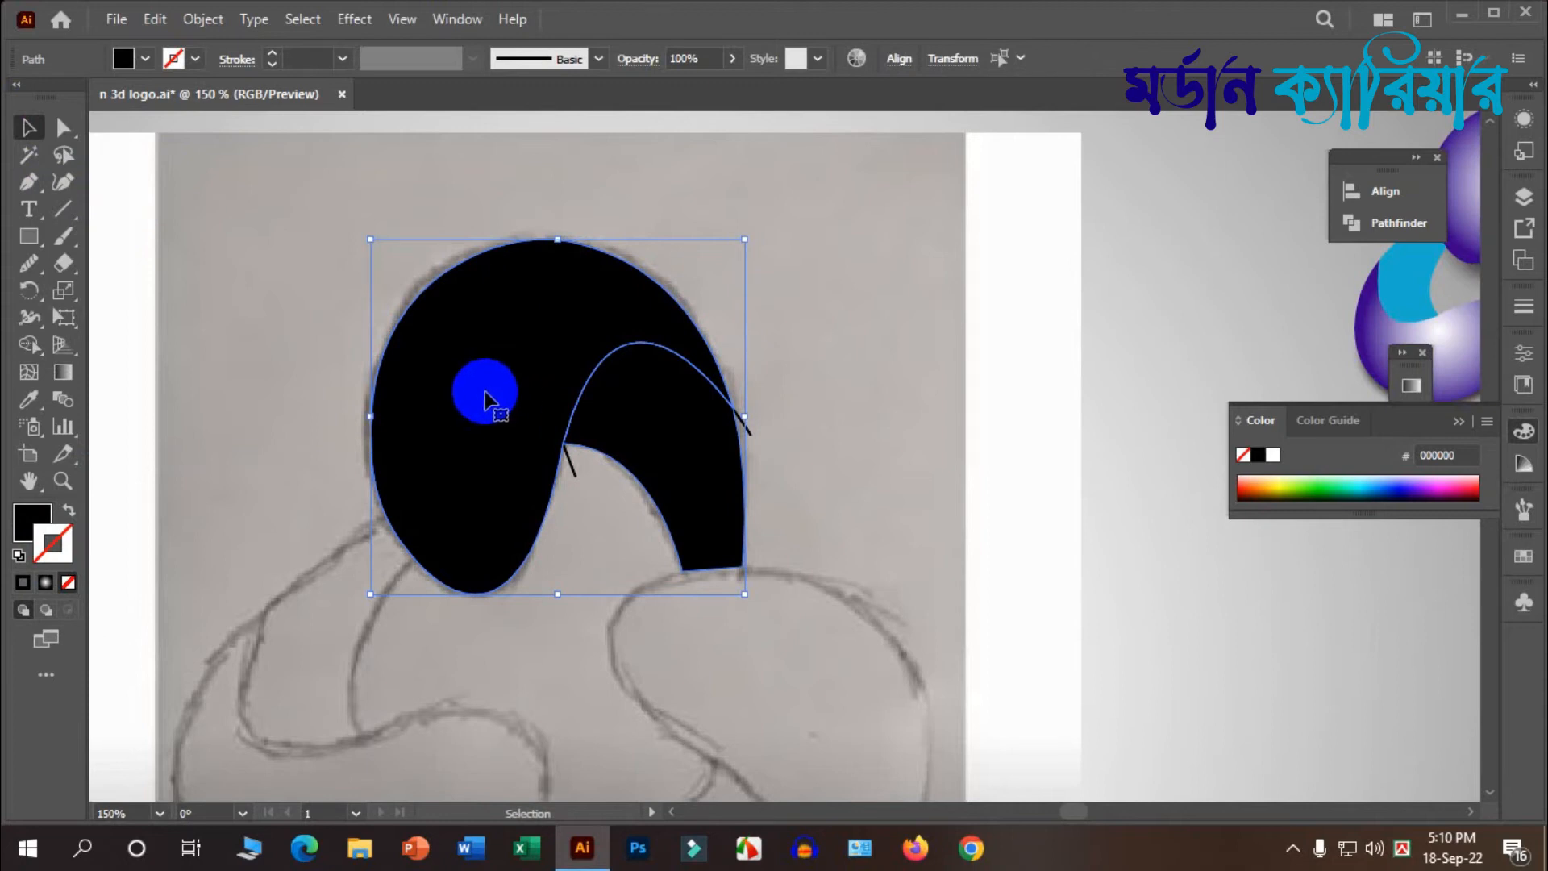
left_click(569, 415)
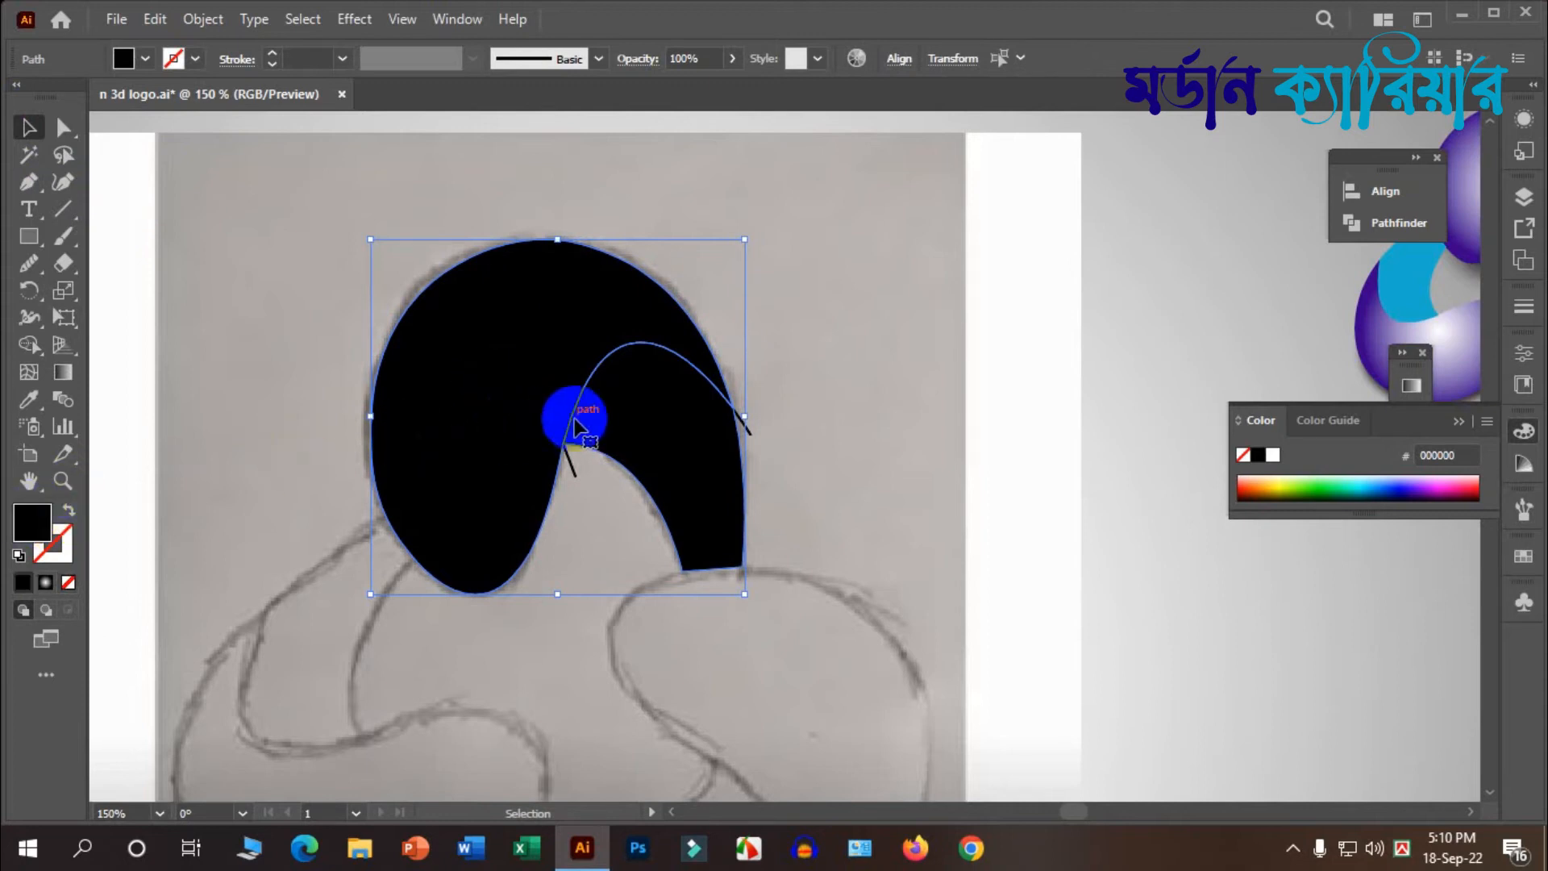
Step: Delete the leftover path tails outside the right outline and at the inner notch
scroll(579, 426, "down", 1)
scroll(578, 424, "down", 1)
left_click(689, 399)
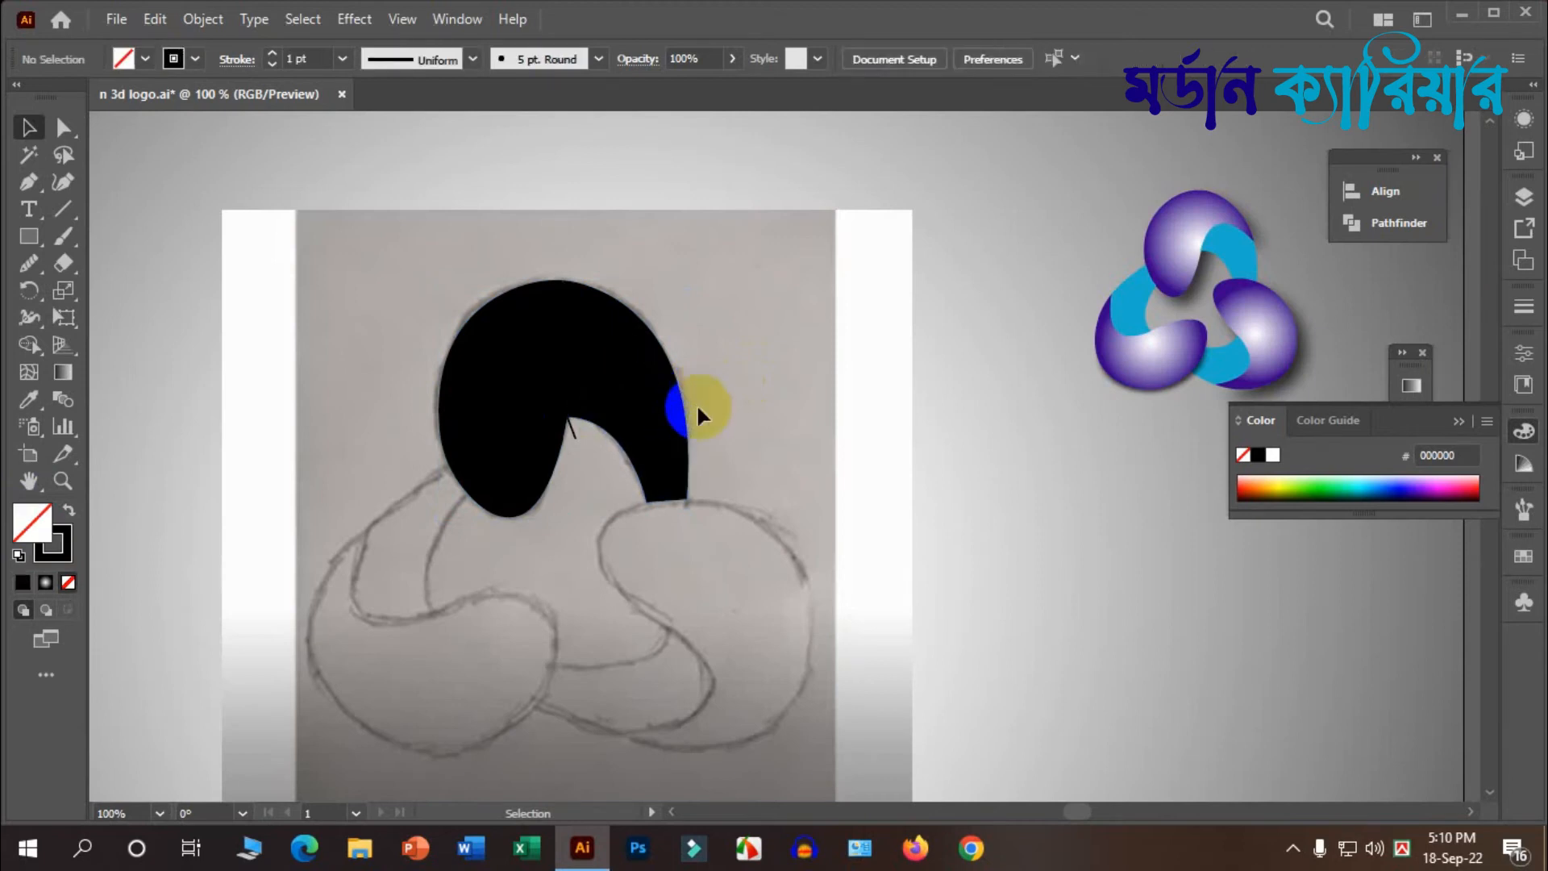
left_click(570, 427)
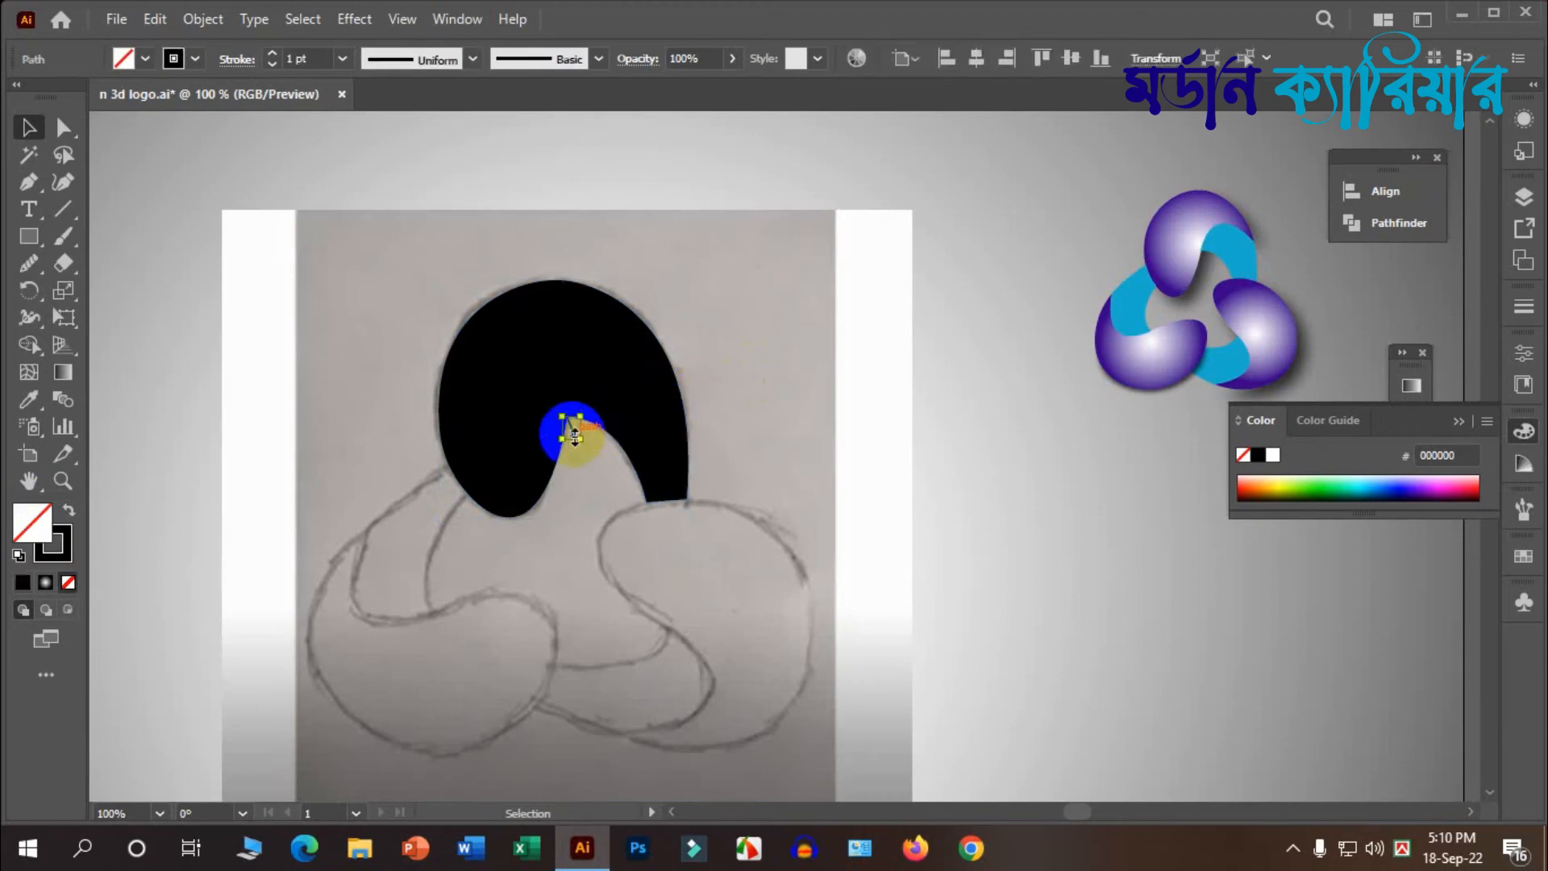
left_click(608, 446)
scroll(617, 458, "up", 1)
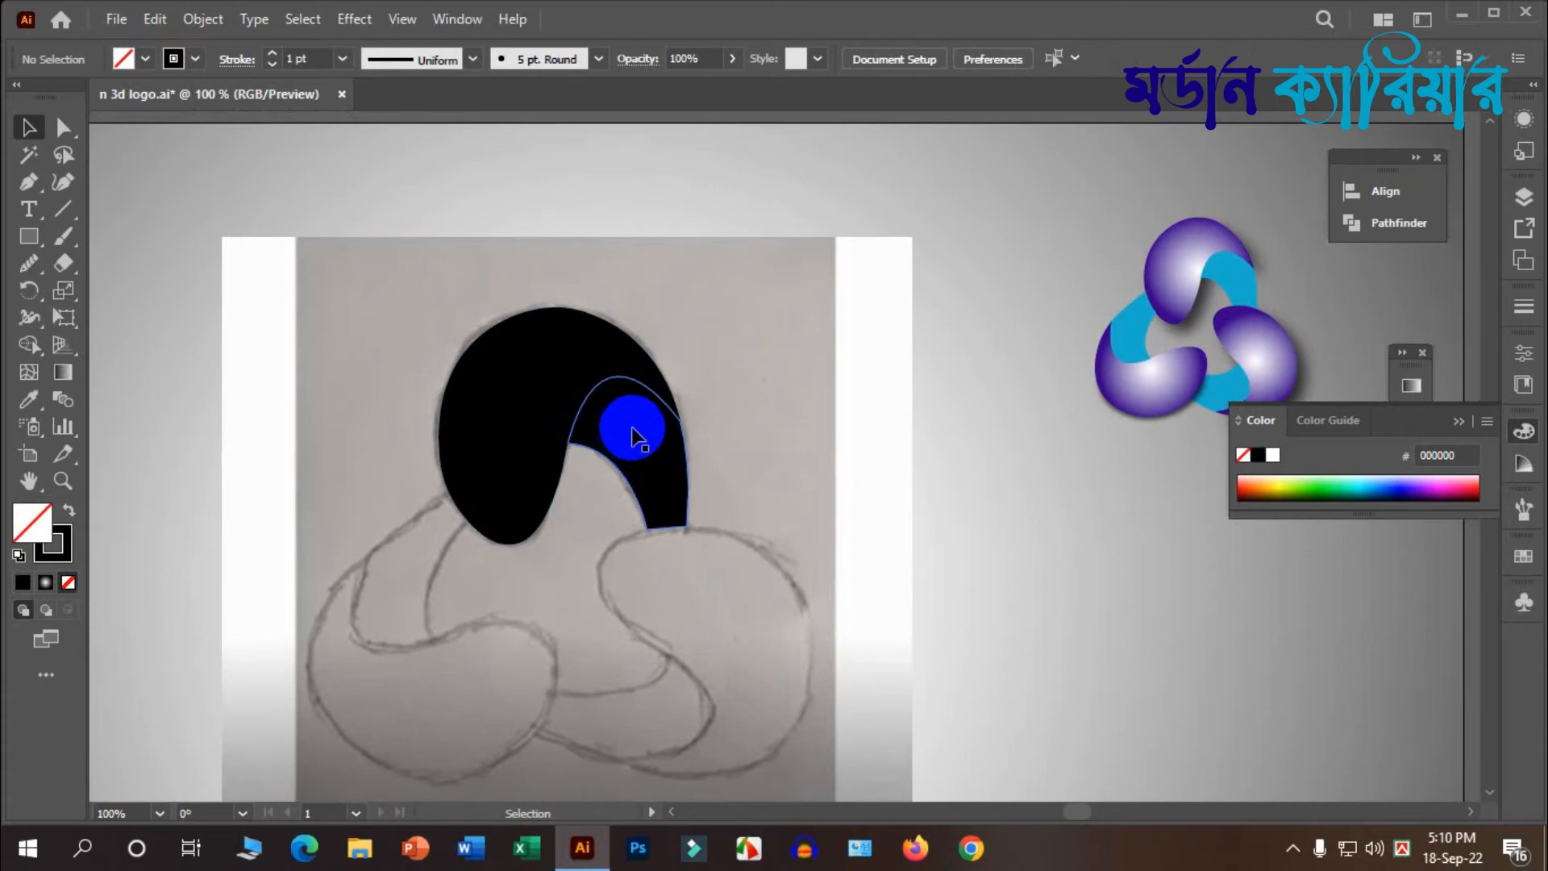
Step: Fill the arch shape with the blue swatch 01A0C6 and deselect it
left_click(629, 437)
scroll(634, 436, "down", 1)
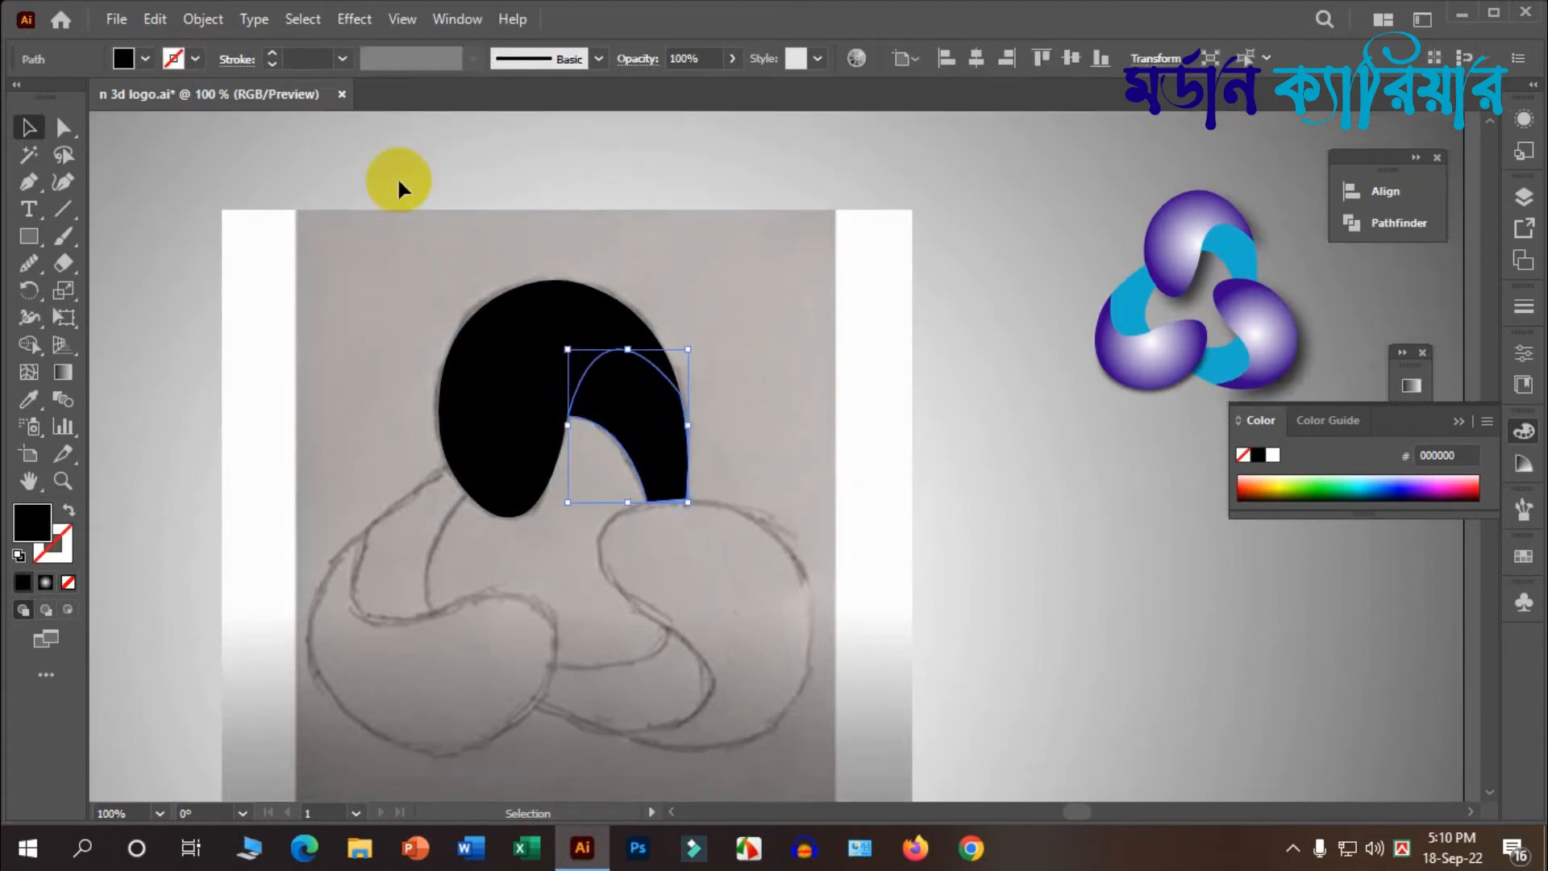
left_click(145, 59)
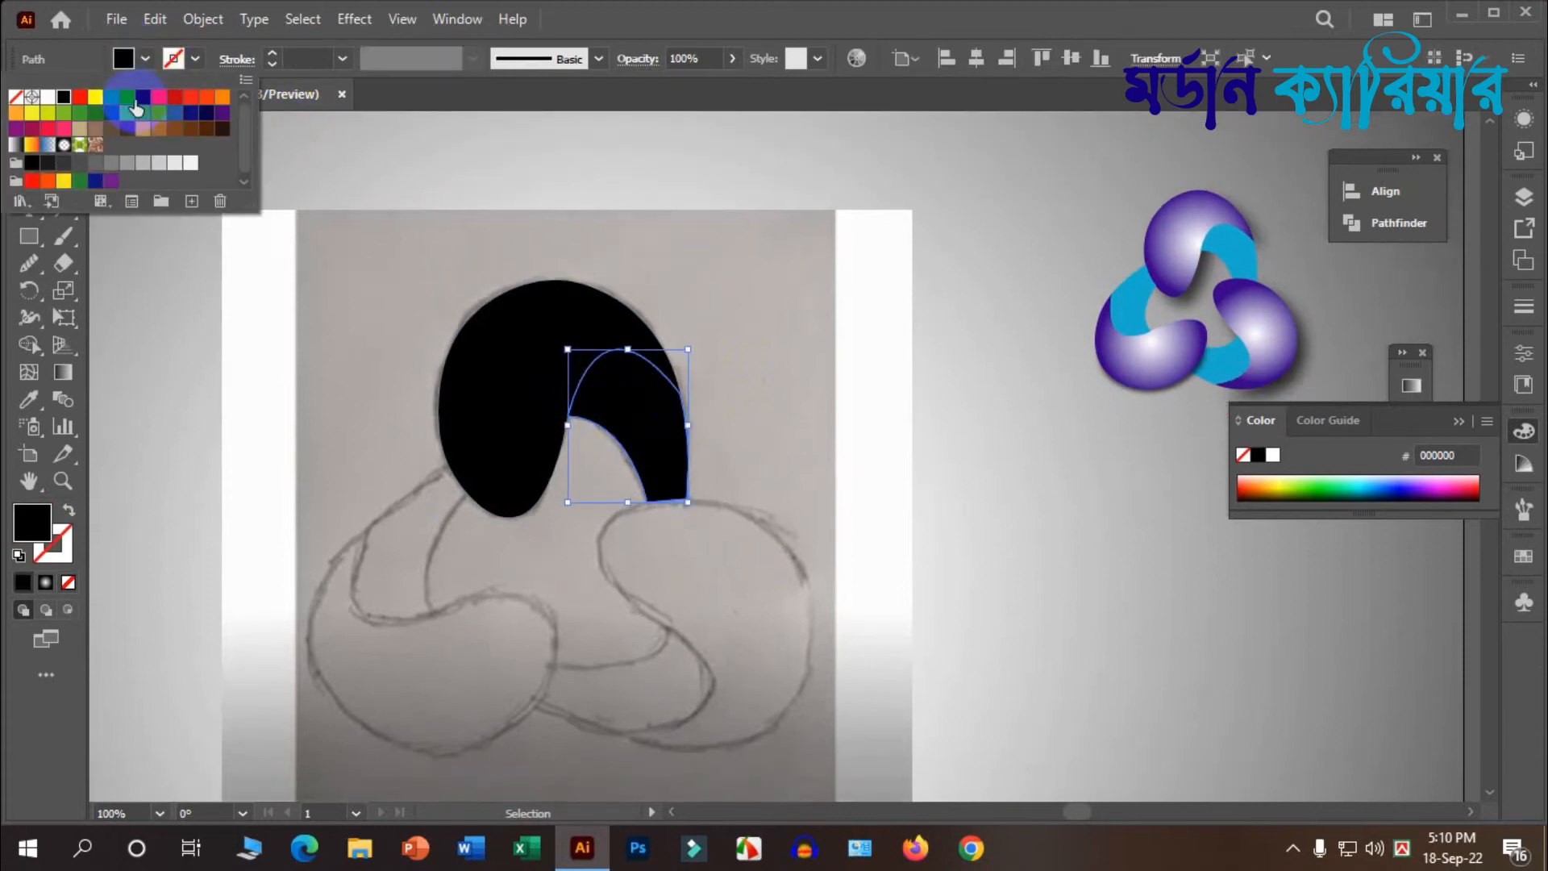
left_click(127, 112)
left_click(780, 317)
left_click(777, 315)
scroll(773, 337, "up", 1)
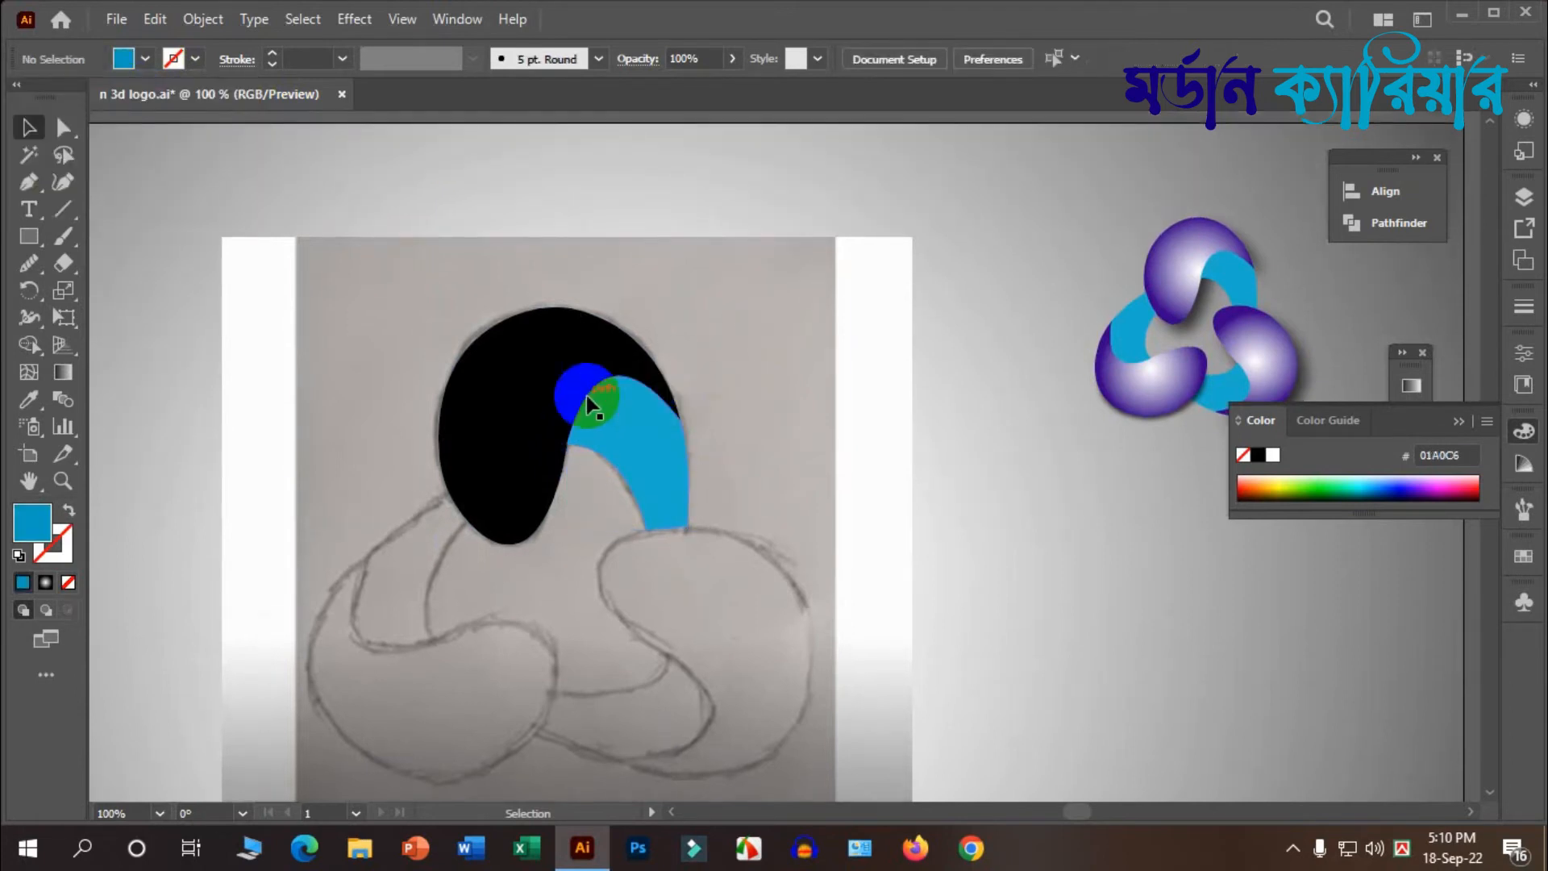
Step: Select the black body and blue arch together and enlarge the pair slightly about its centre
scroll(587, 398, "up", 1, "alt")
scroll(536, 419, "down", 2)
left_click(526, 373)
scroll(526, 372, "up", 1, "alt")
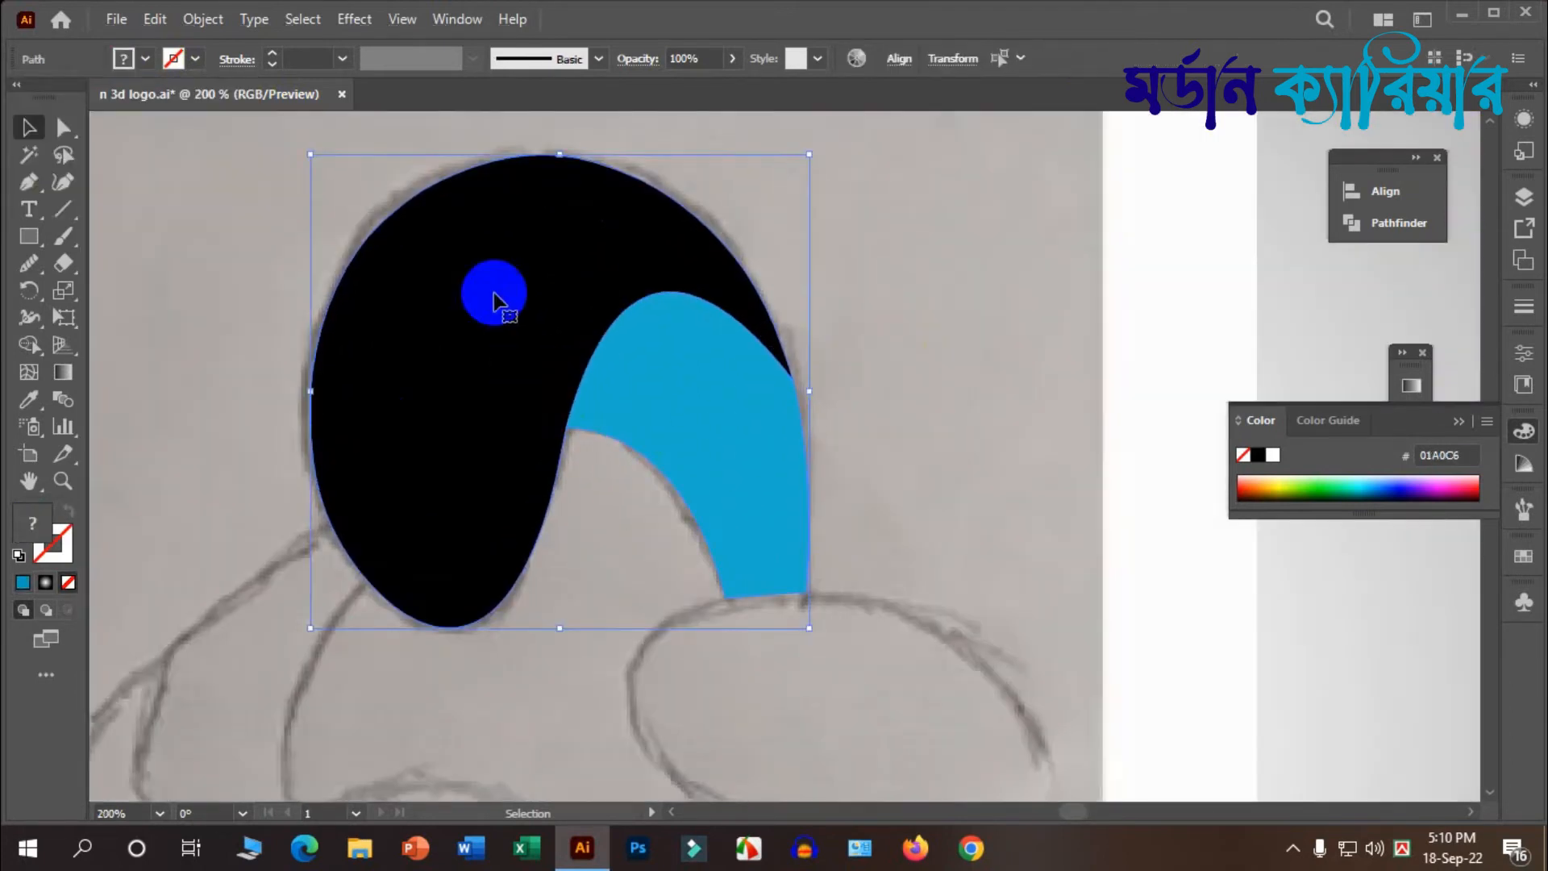
left_click(749, 425)
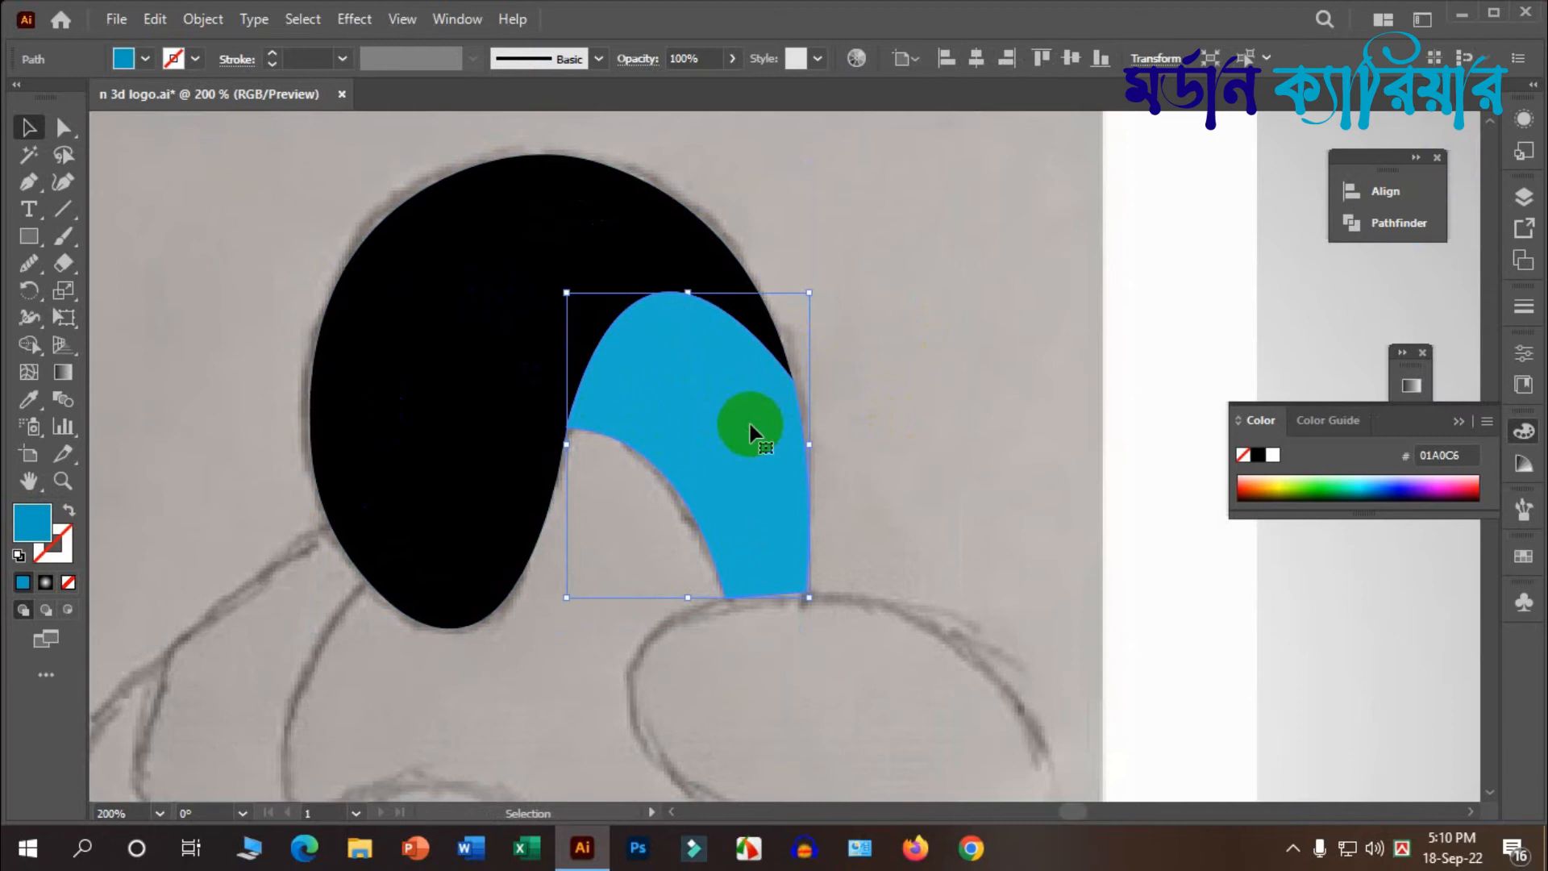
left_click(510, 244, "shift")
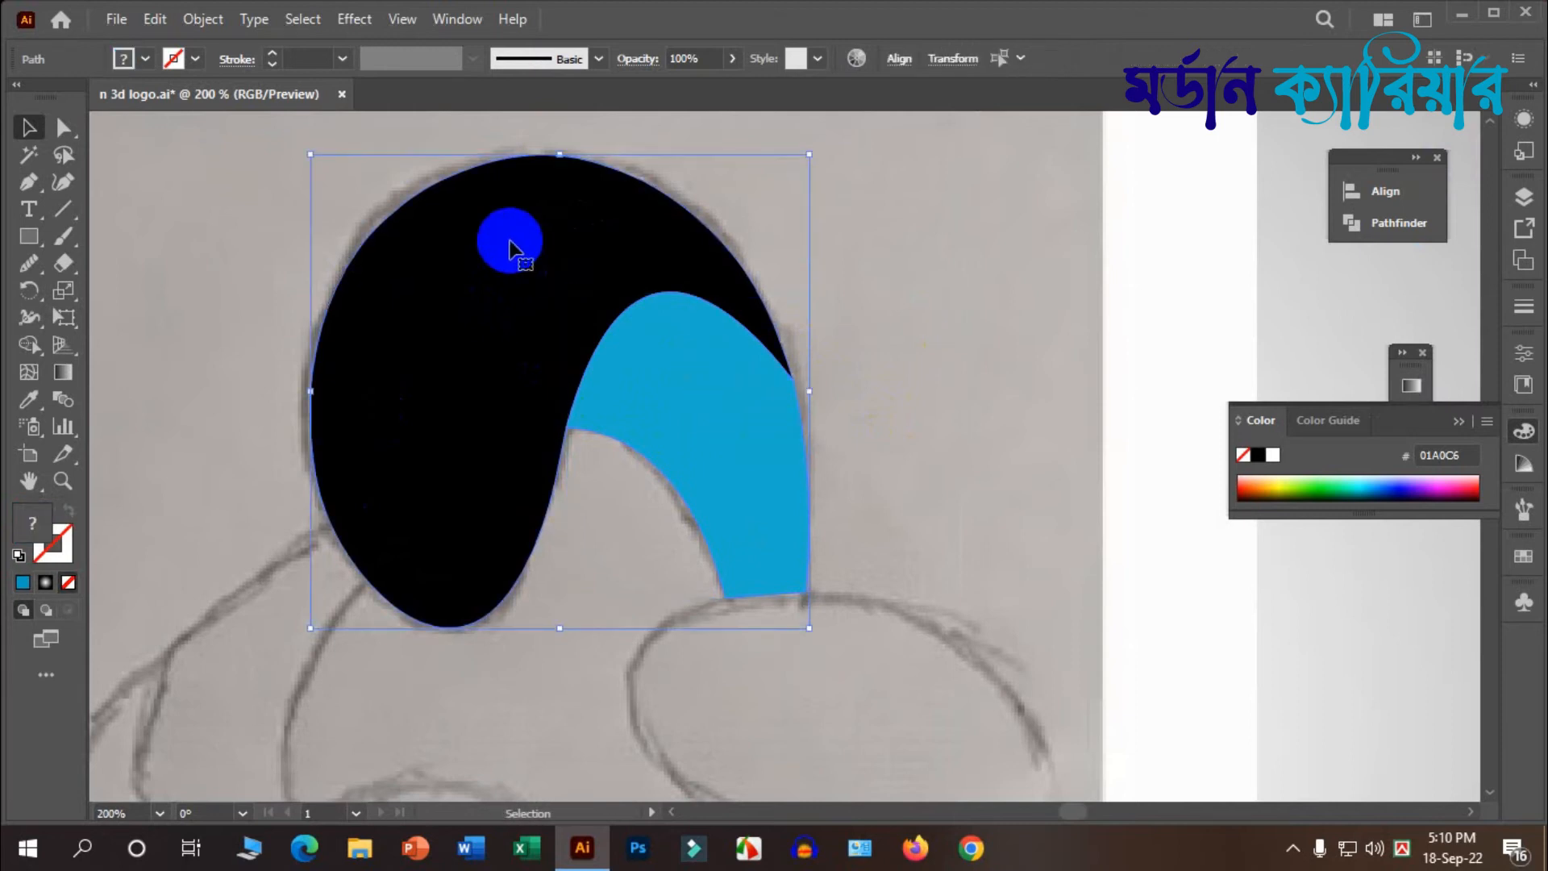
scroll(511, 249, "down", 1)
scroll(511, 249, "down", 2, "alt")
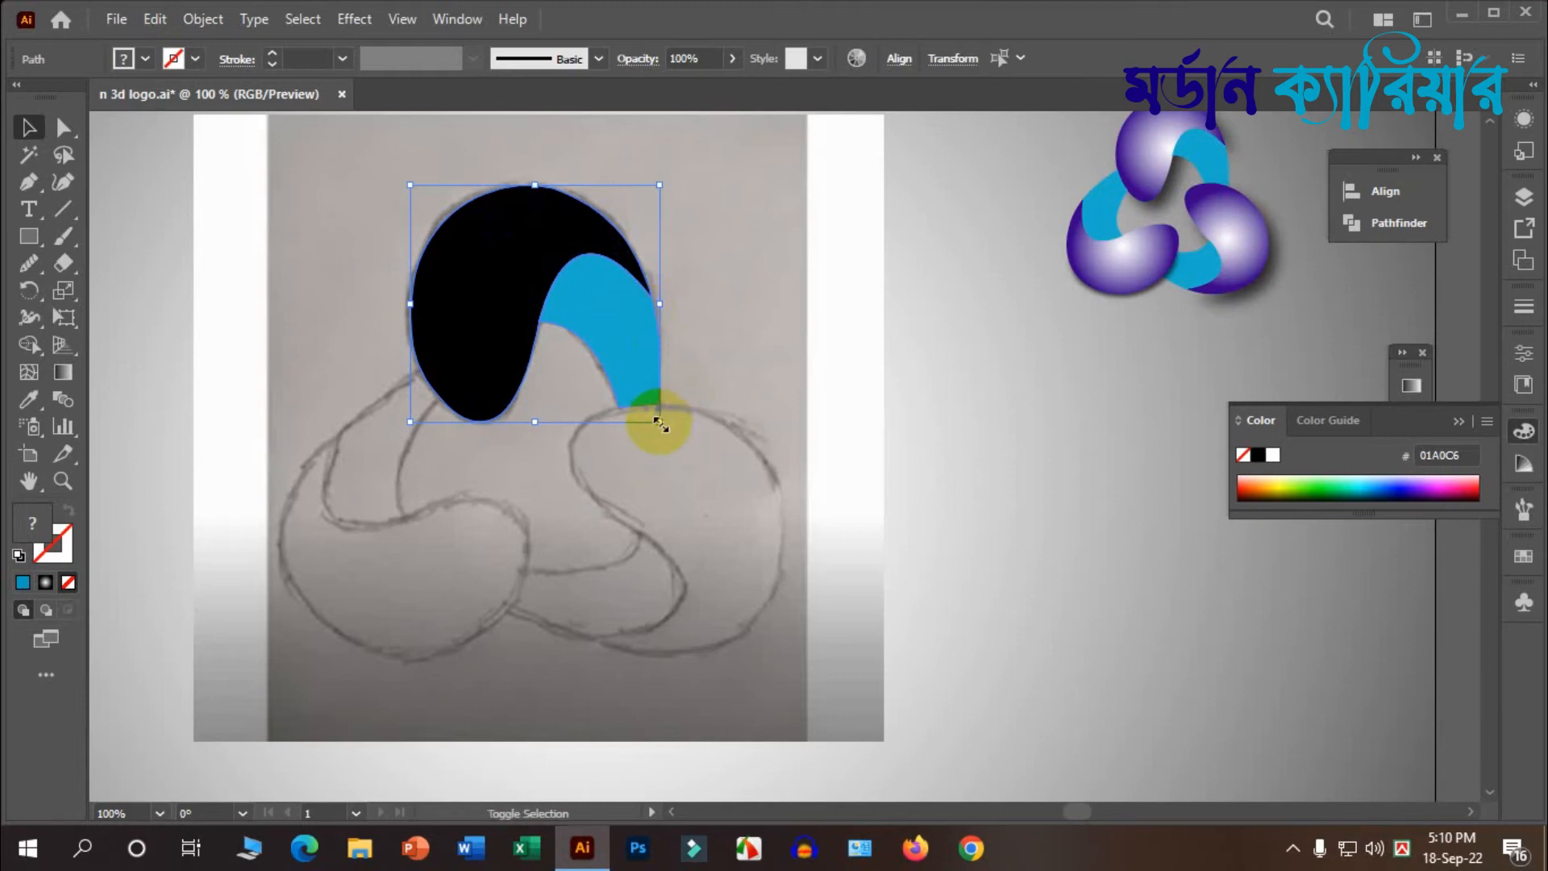
left_click_drag(659, 421, 676, 437)
Step: Duplicate the body-and-arch pair, rotate the copy to about 235°, and fit it over the sketch's lower-right lobe
left_click(608, 290)
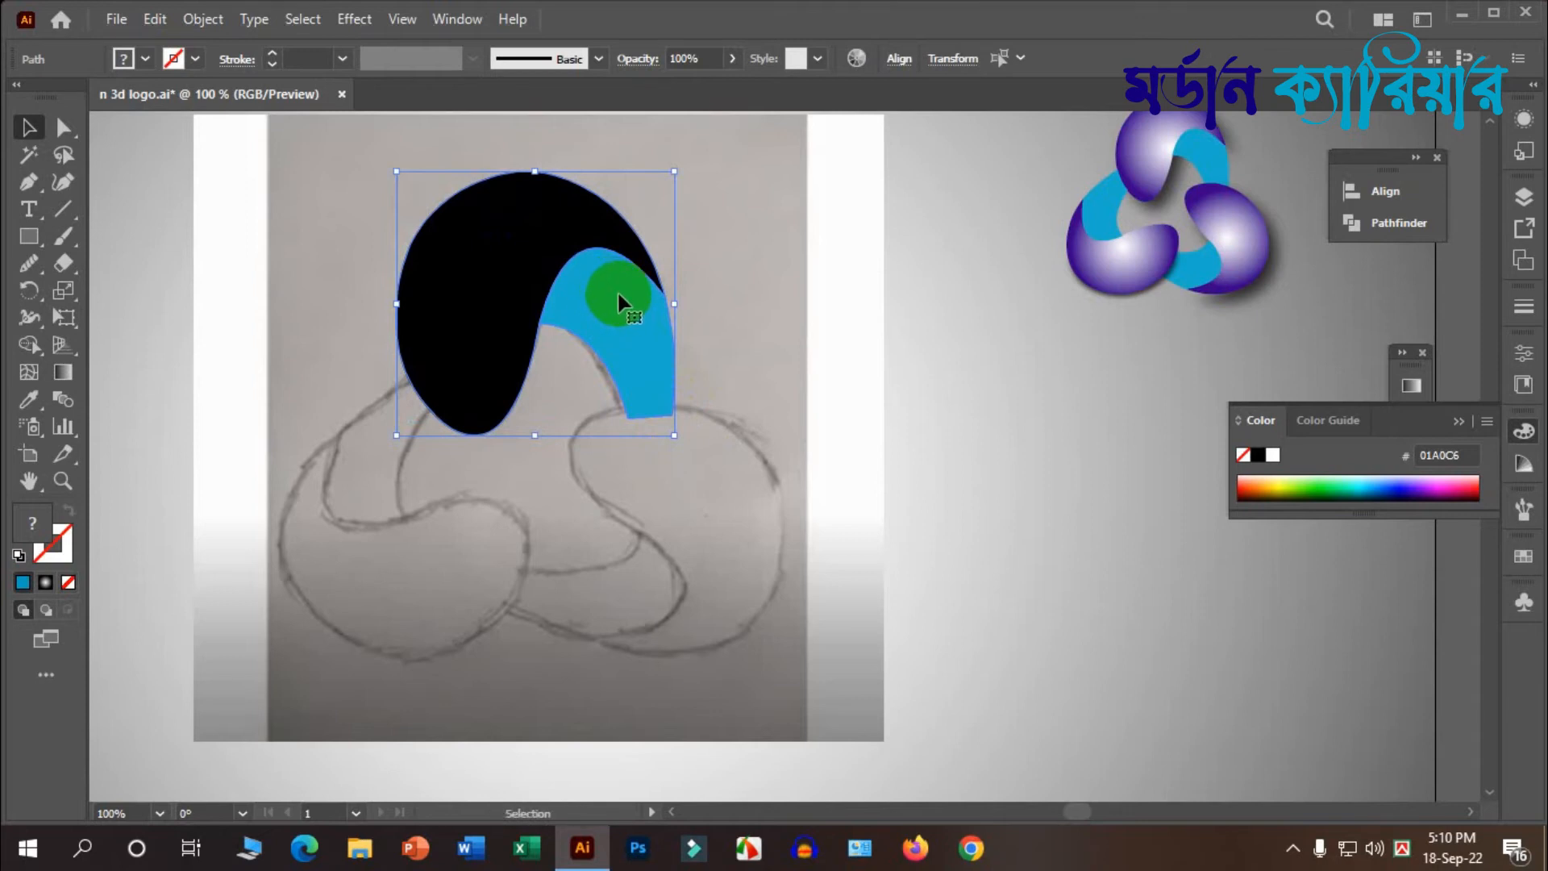
left_click_drag(618, 295, 723, 502)
scroll(767, 330, "down", 1)
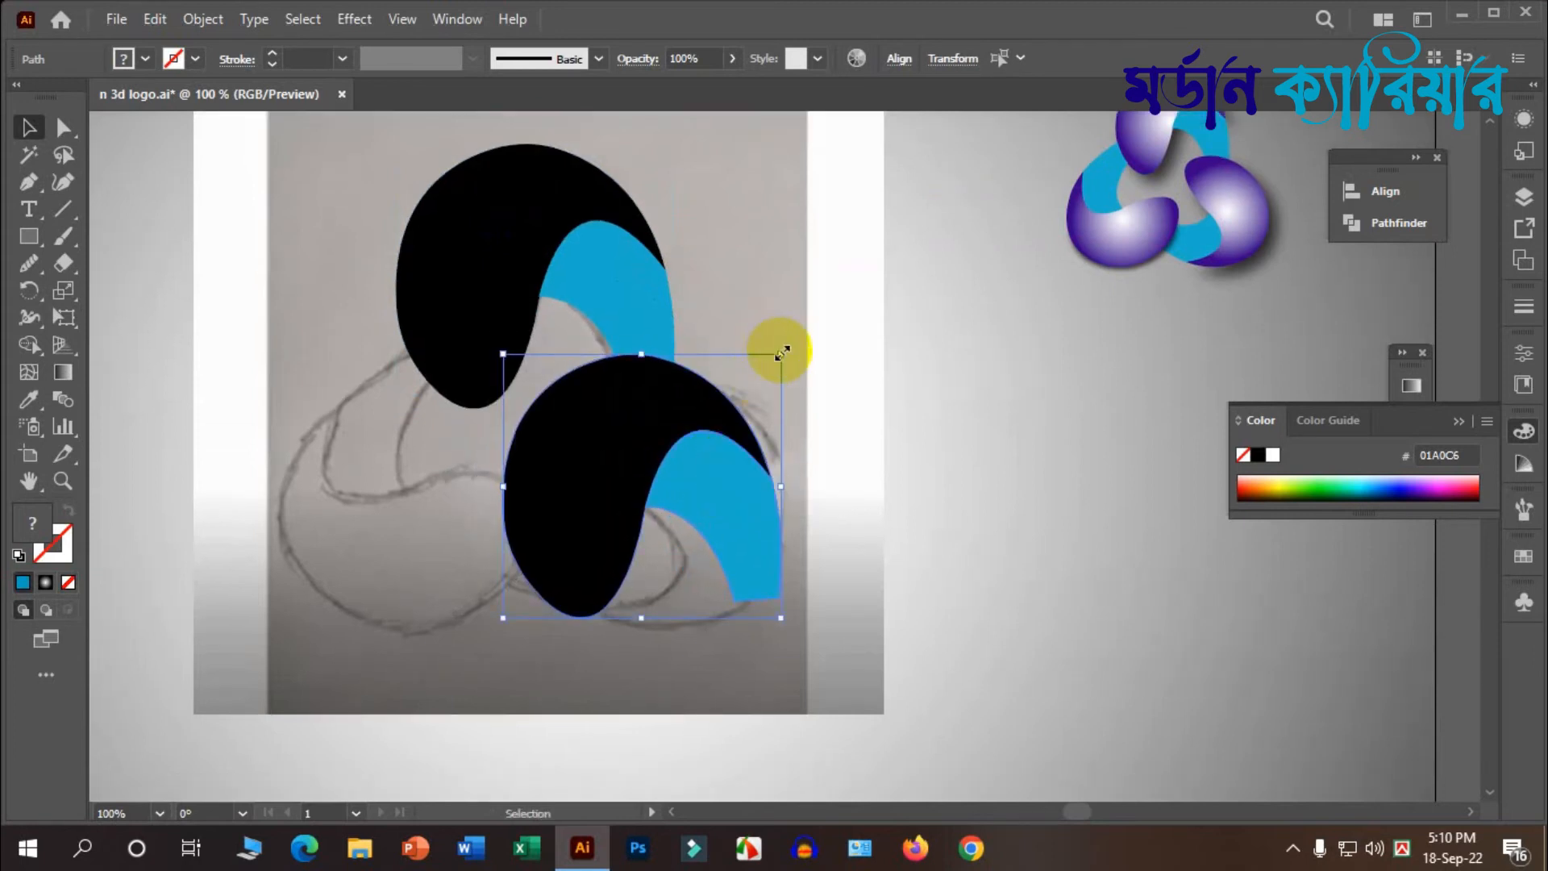
left_click_drag(781, 347, 647, 506)
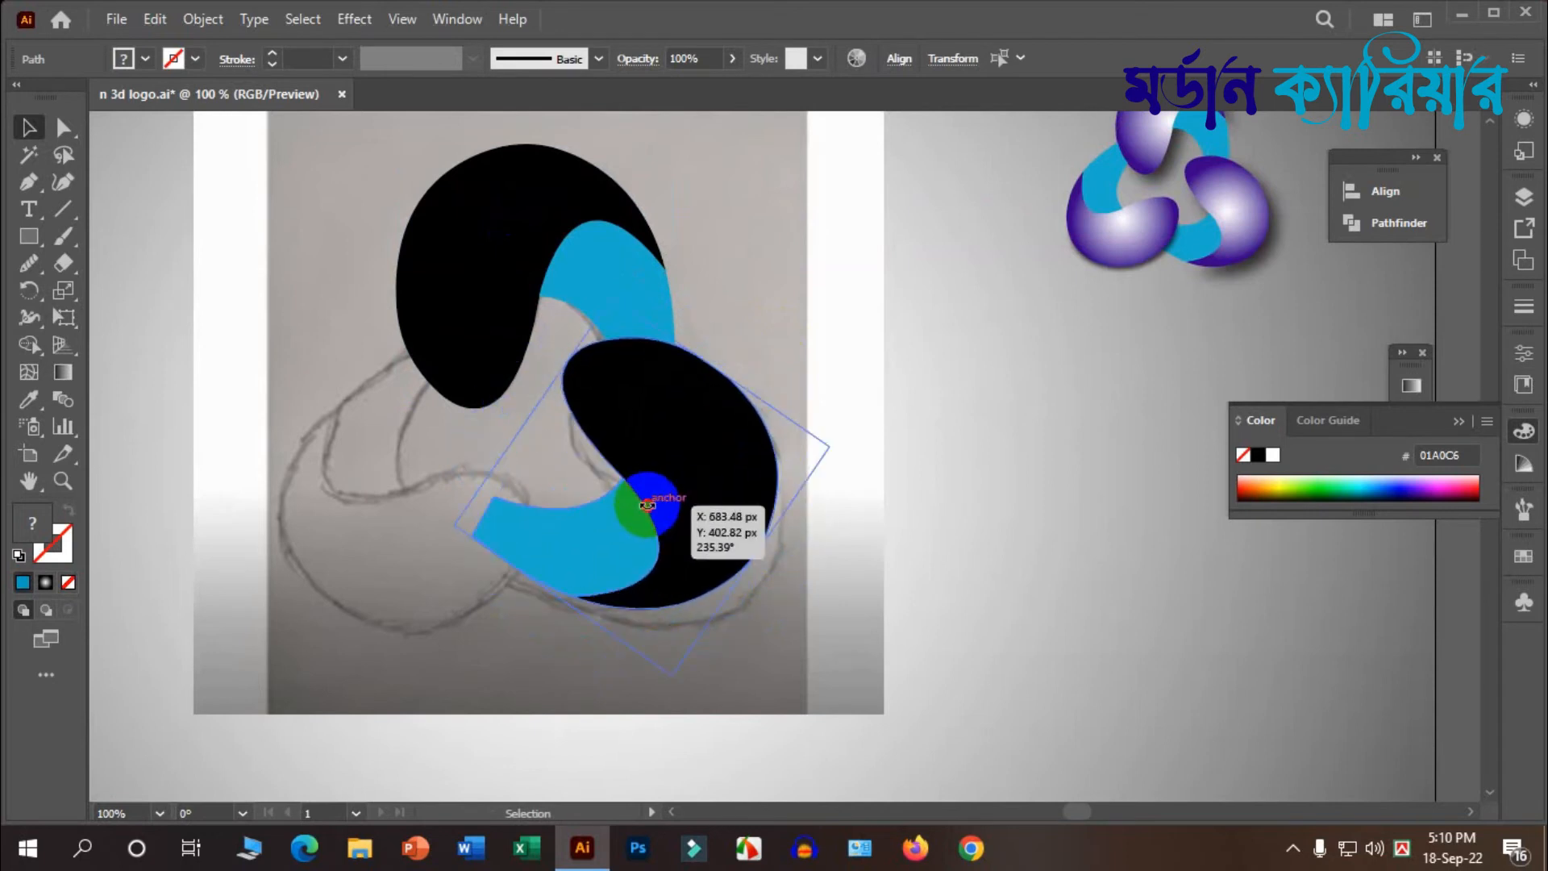
left_click_drag(687, 448, 698, 482)
scroll(805, 438, "down", 2)
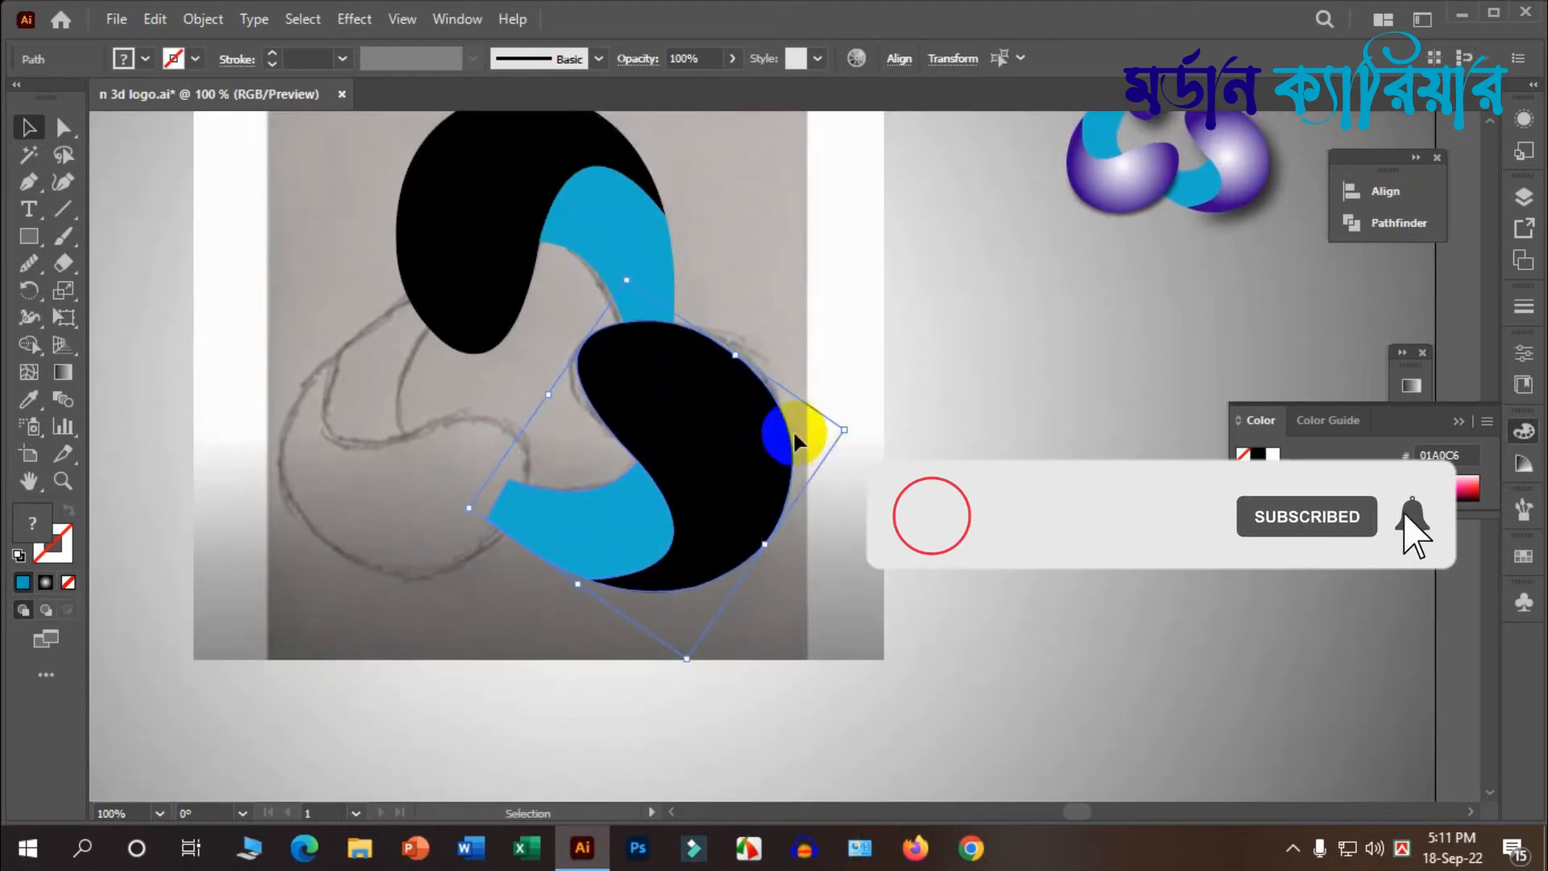
Step: Duplicate the lower-right pair, rotate the copy and fit it over the sketch's lower-left lobe, then deselect it
left_click_drag(761, 438, 536, 439)
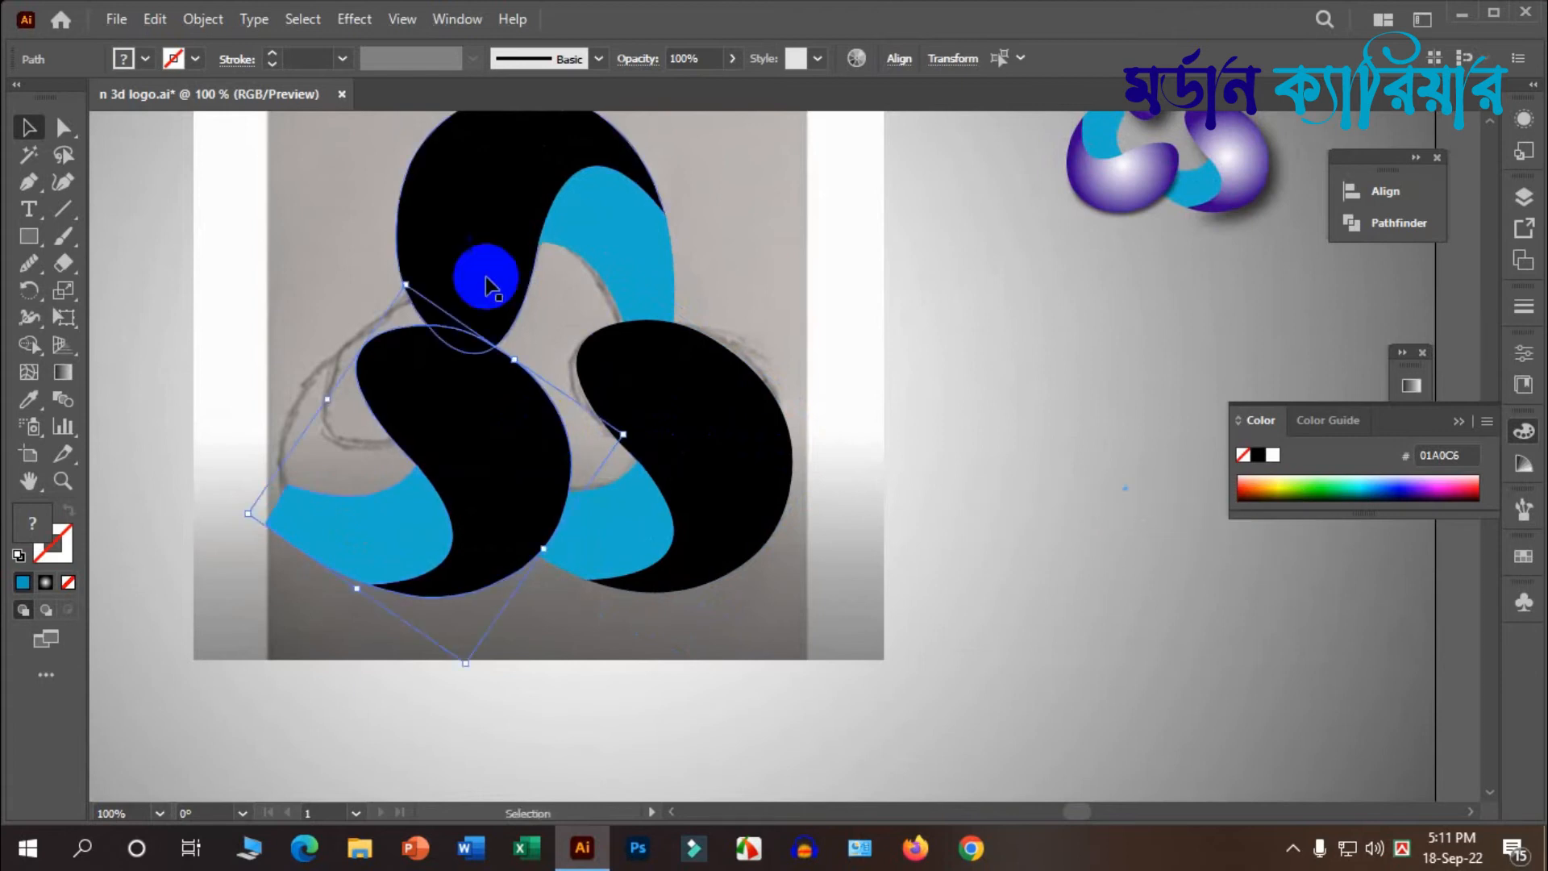
left_click_drag(409, 275, 419, 475)
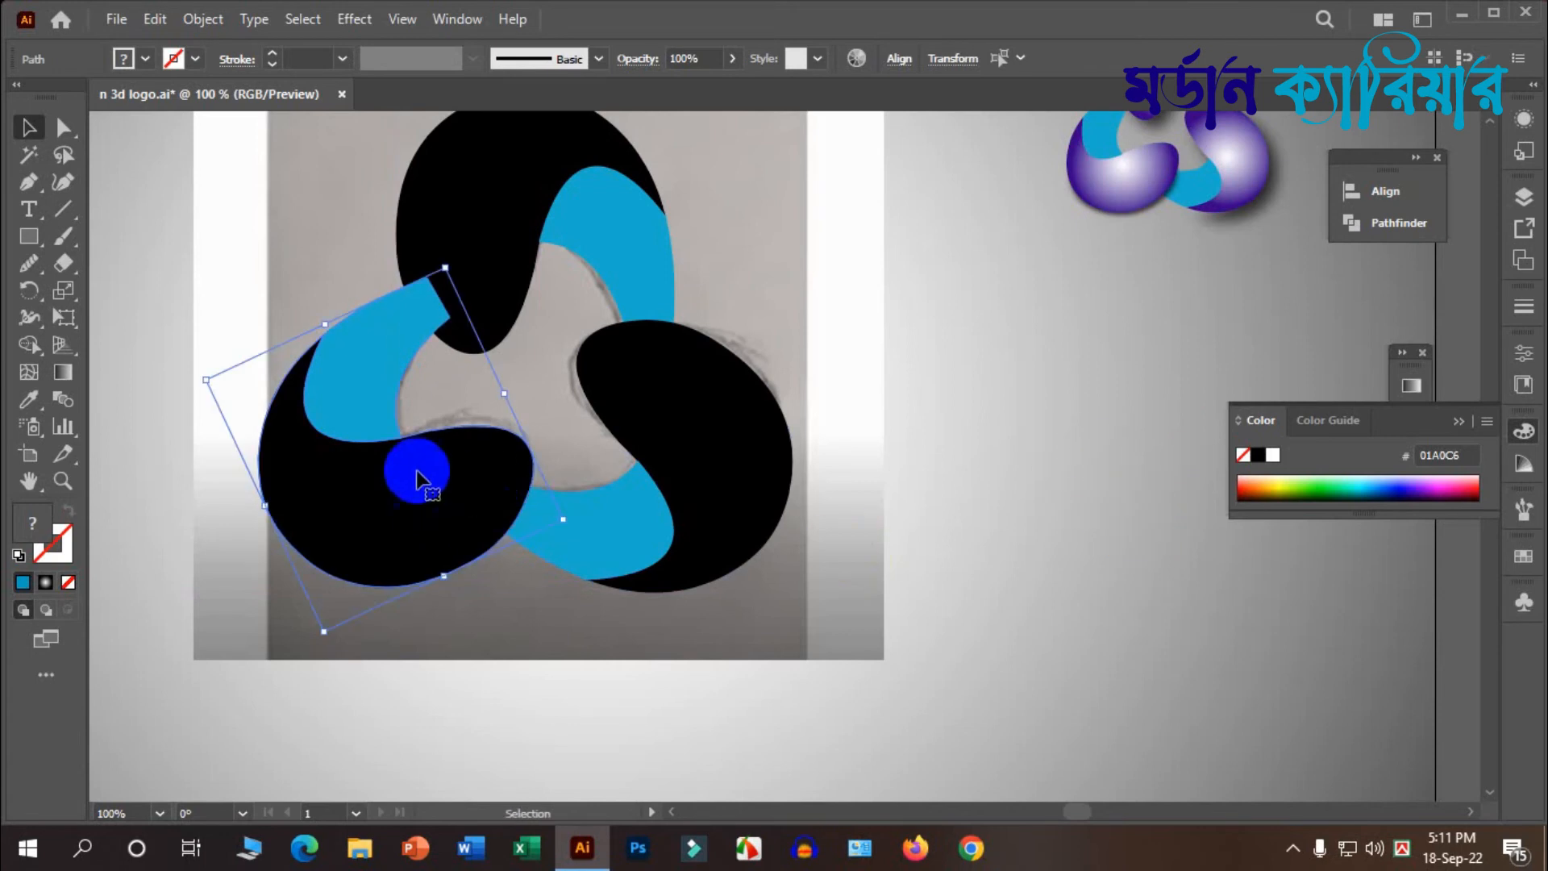
scroll(862, 498, "down", 2)
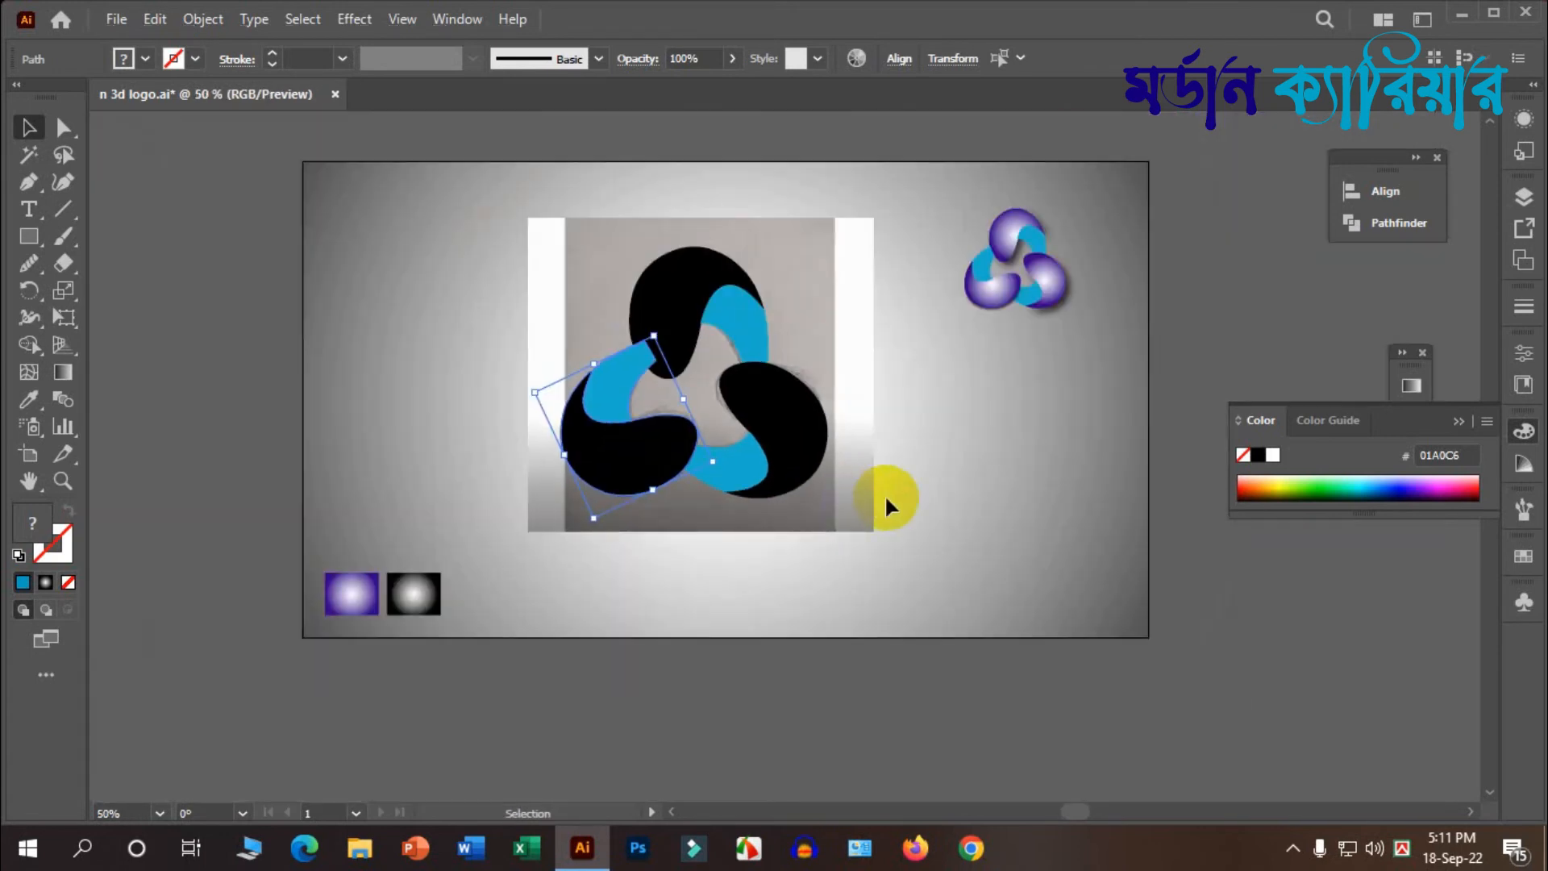
scroll(885, 501, "up", 2)
left_click(932, 395)
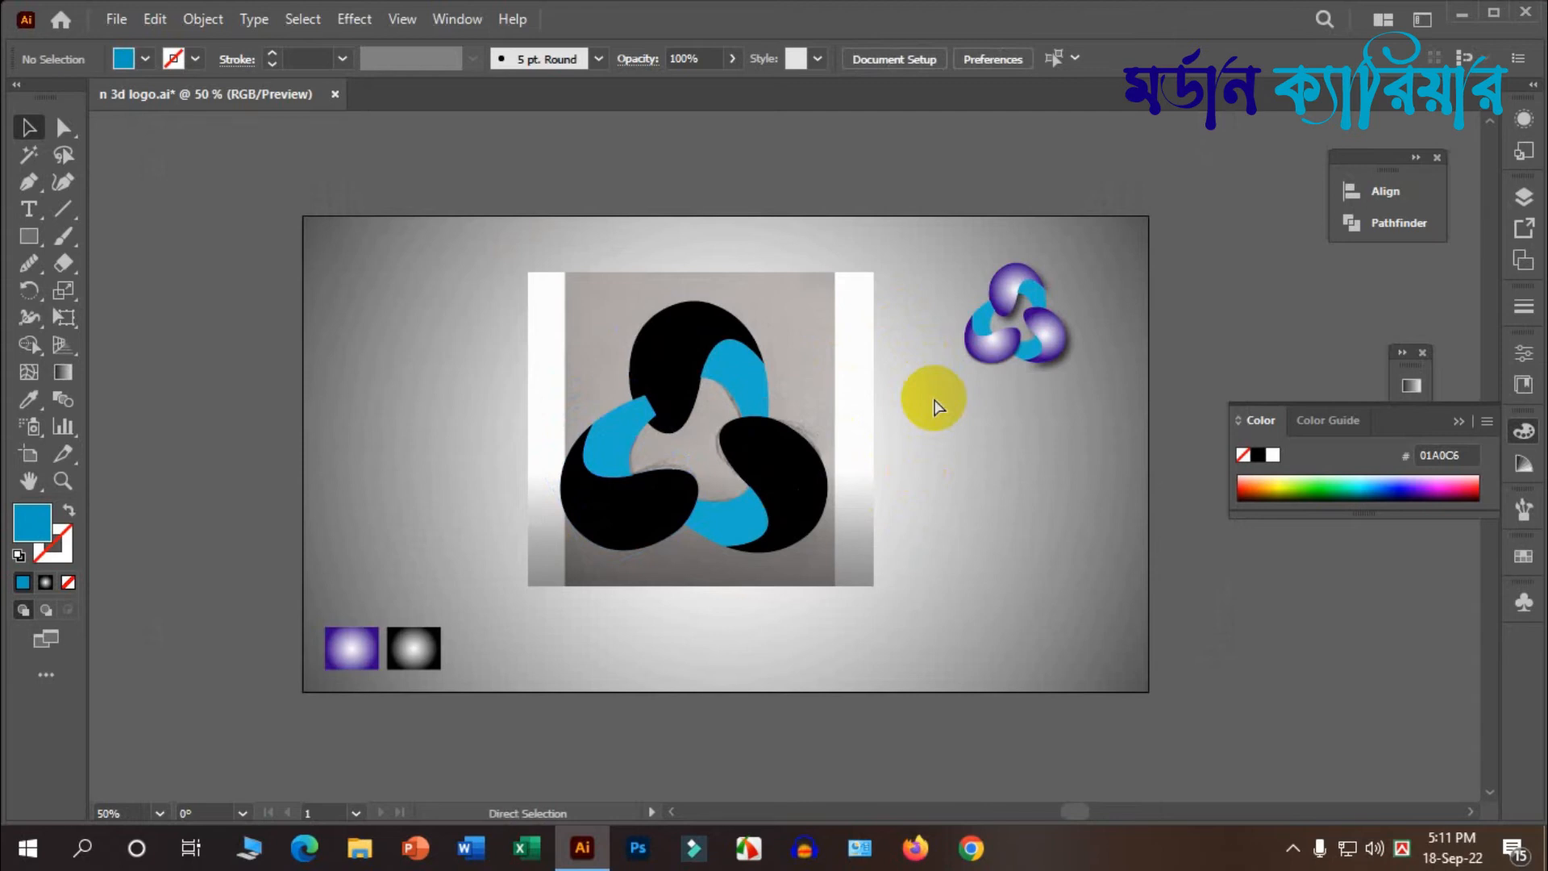
Step: Move the pencil sketch image off the artboard, beyond its upper-left corner
key("ctrl+a")
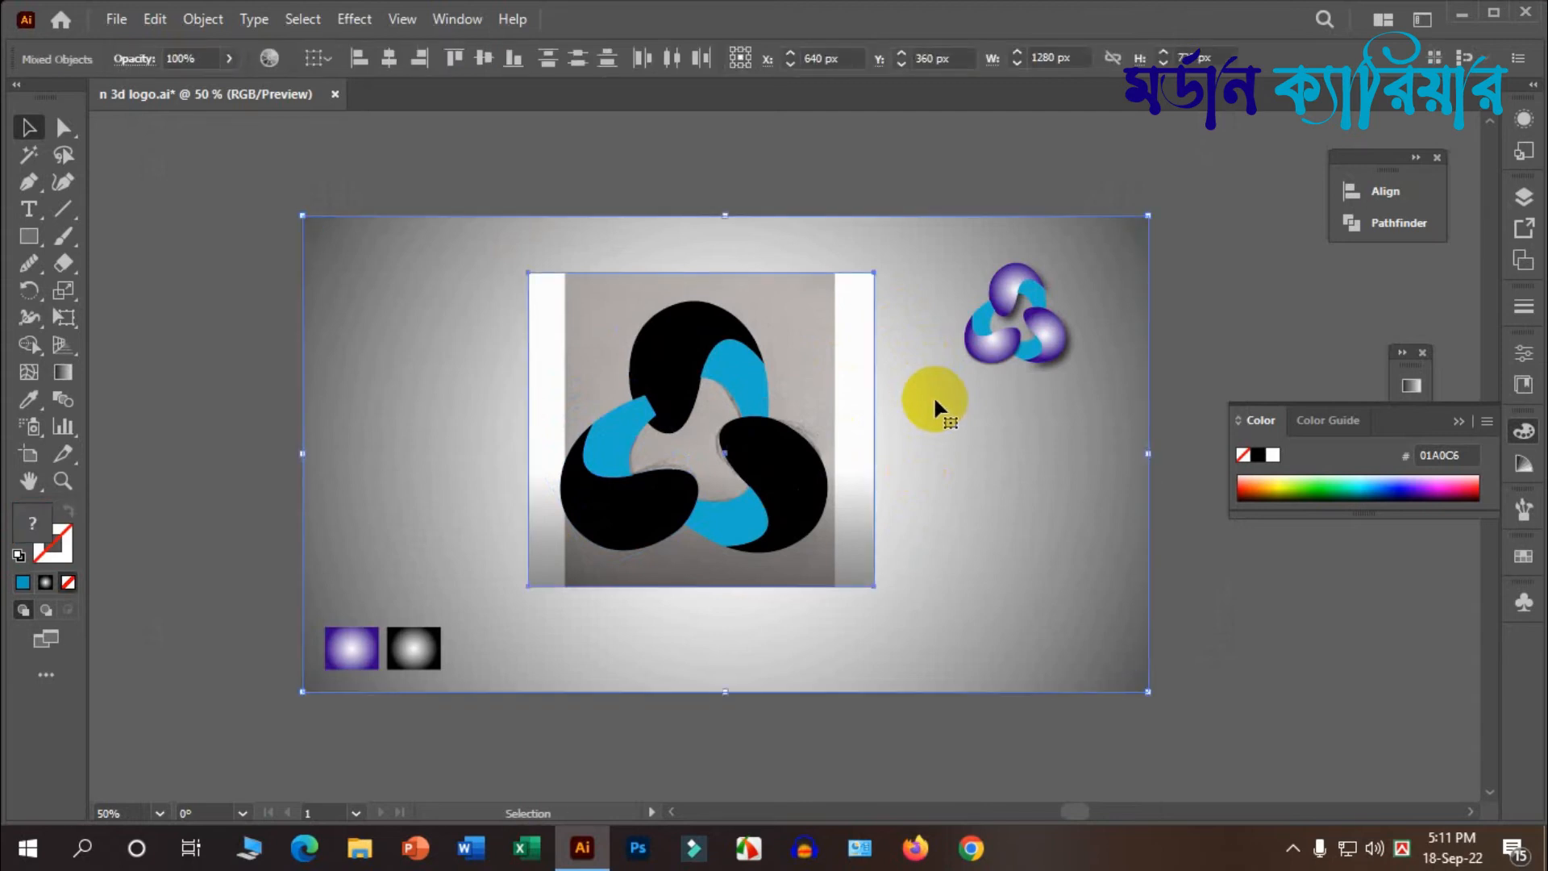
left_click(1323, 601)
left_click(821, 358)
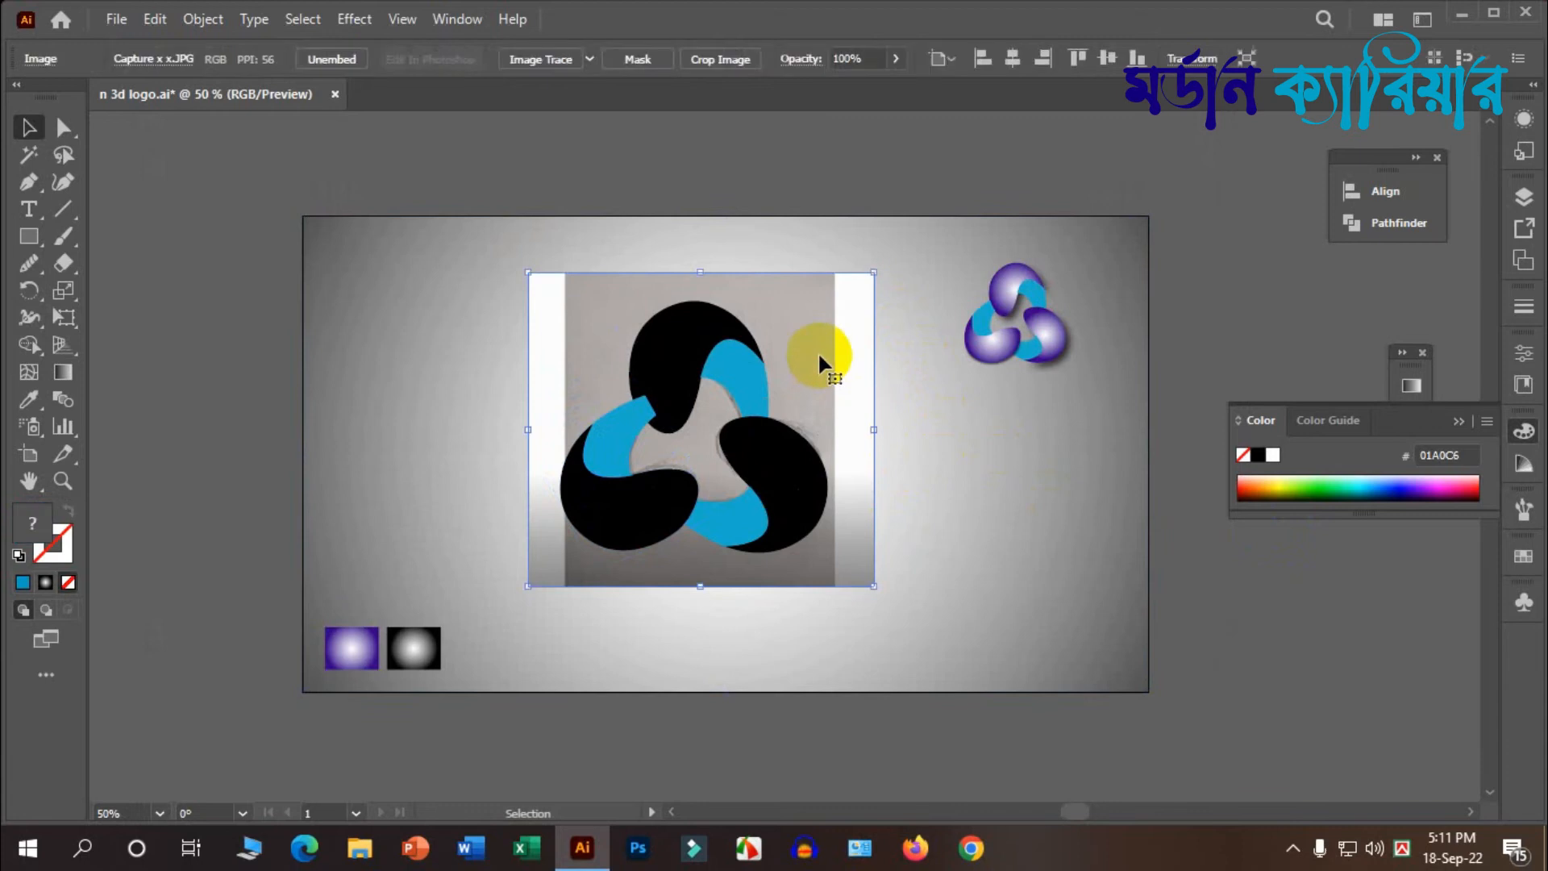
scroll(818, 355, "up", 2)
left_click_drag(805, 460, 165, 171)
left_click(920, 454)
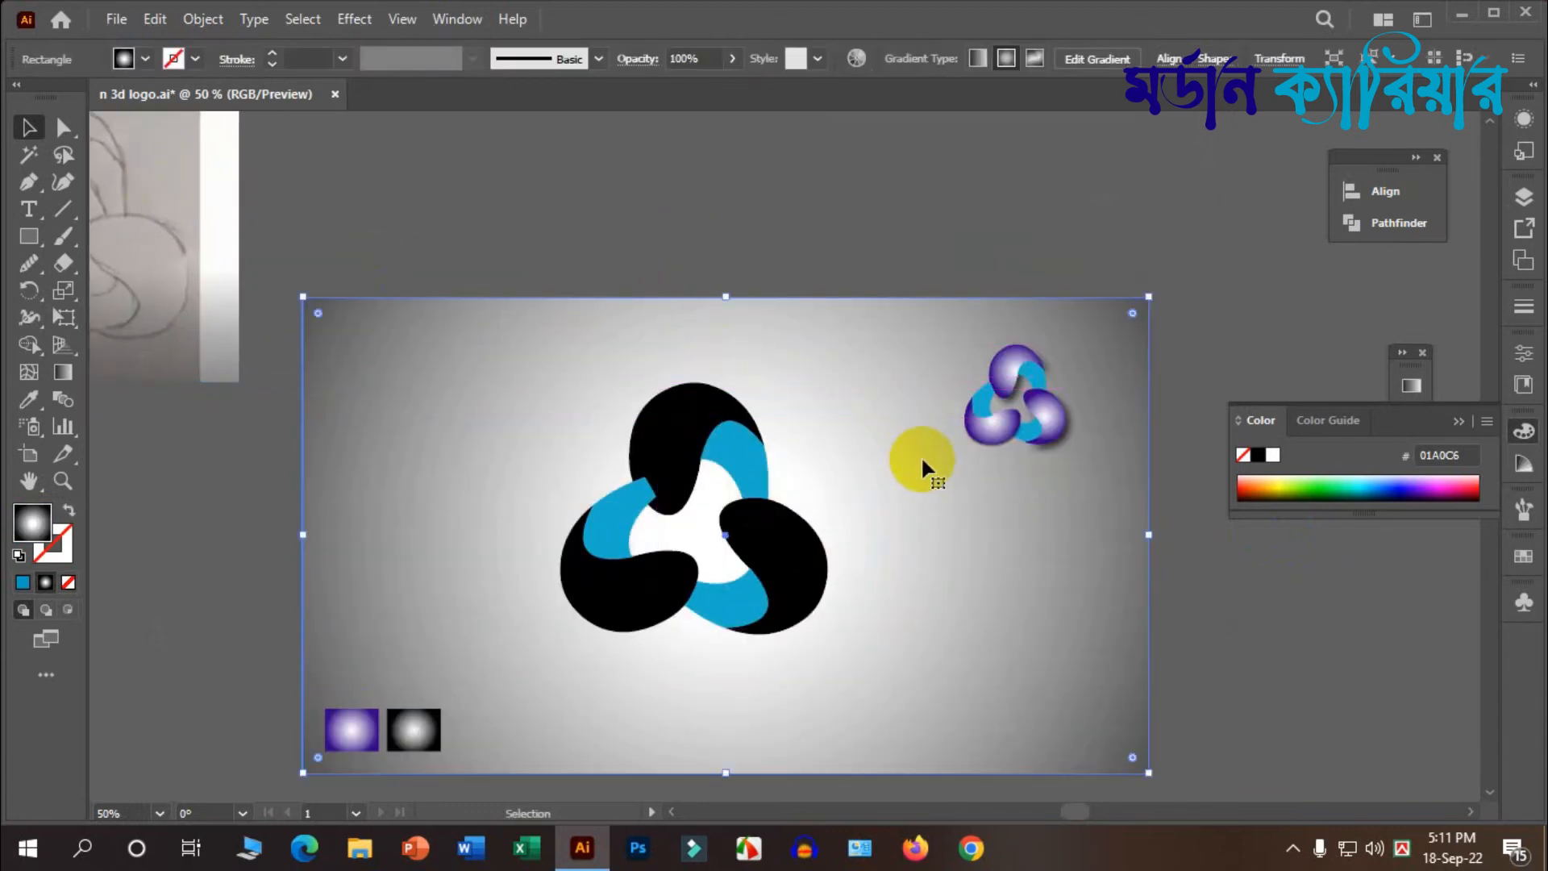
scroll(906, 461, "down", 1)
scroll(906, 461, "down", 1)
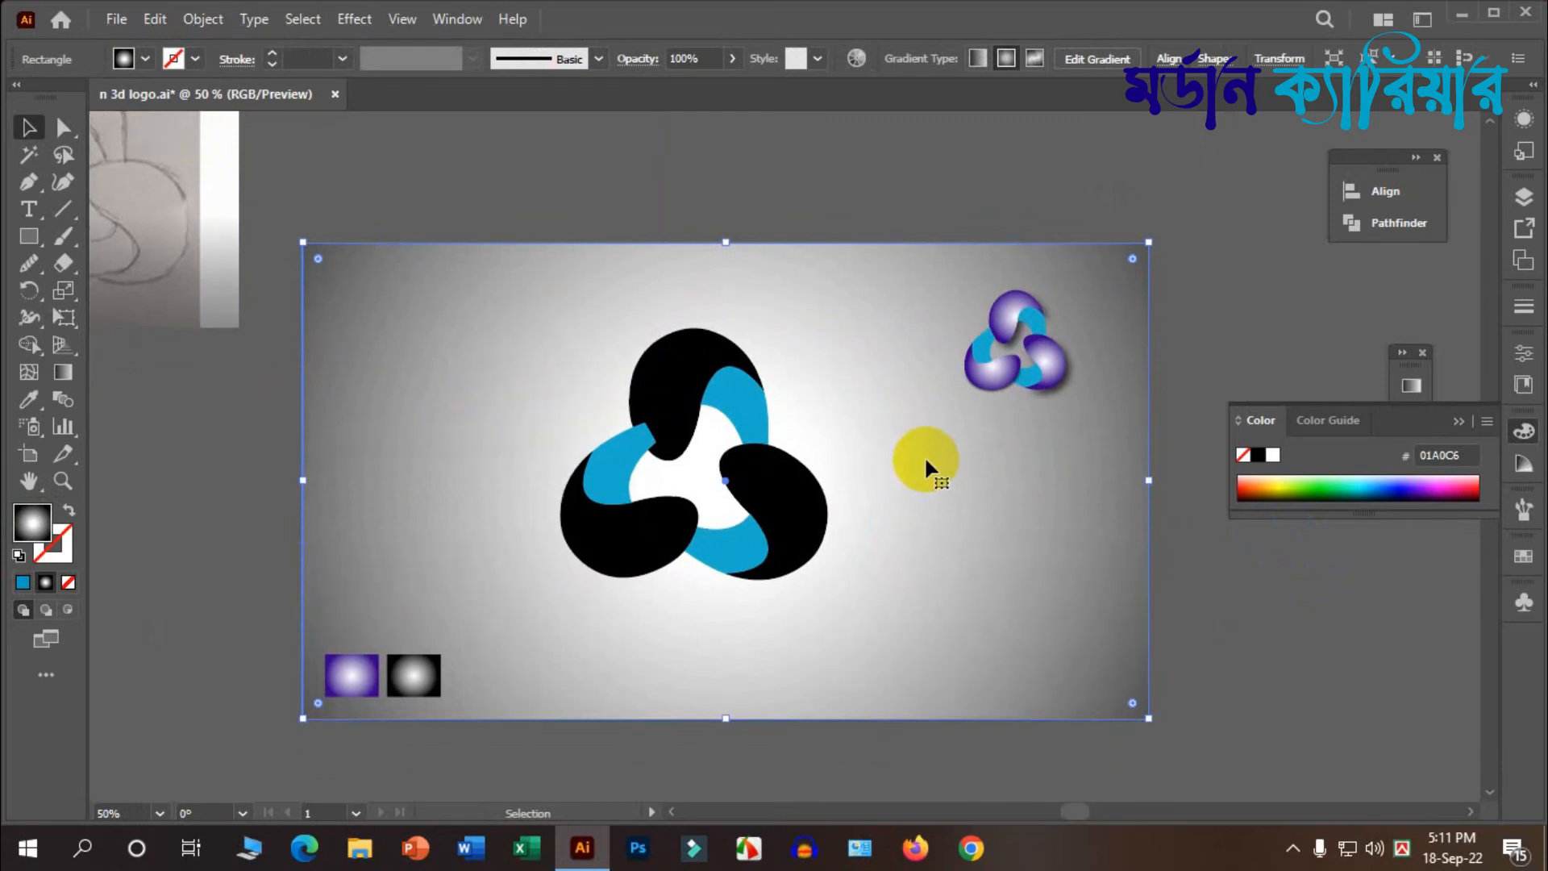
scroll(924, 456, "down", 1)
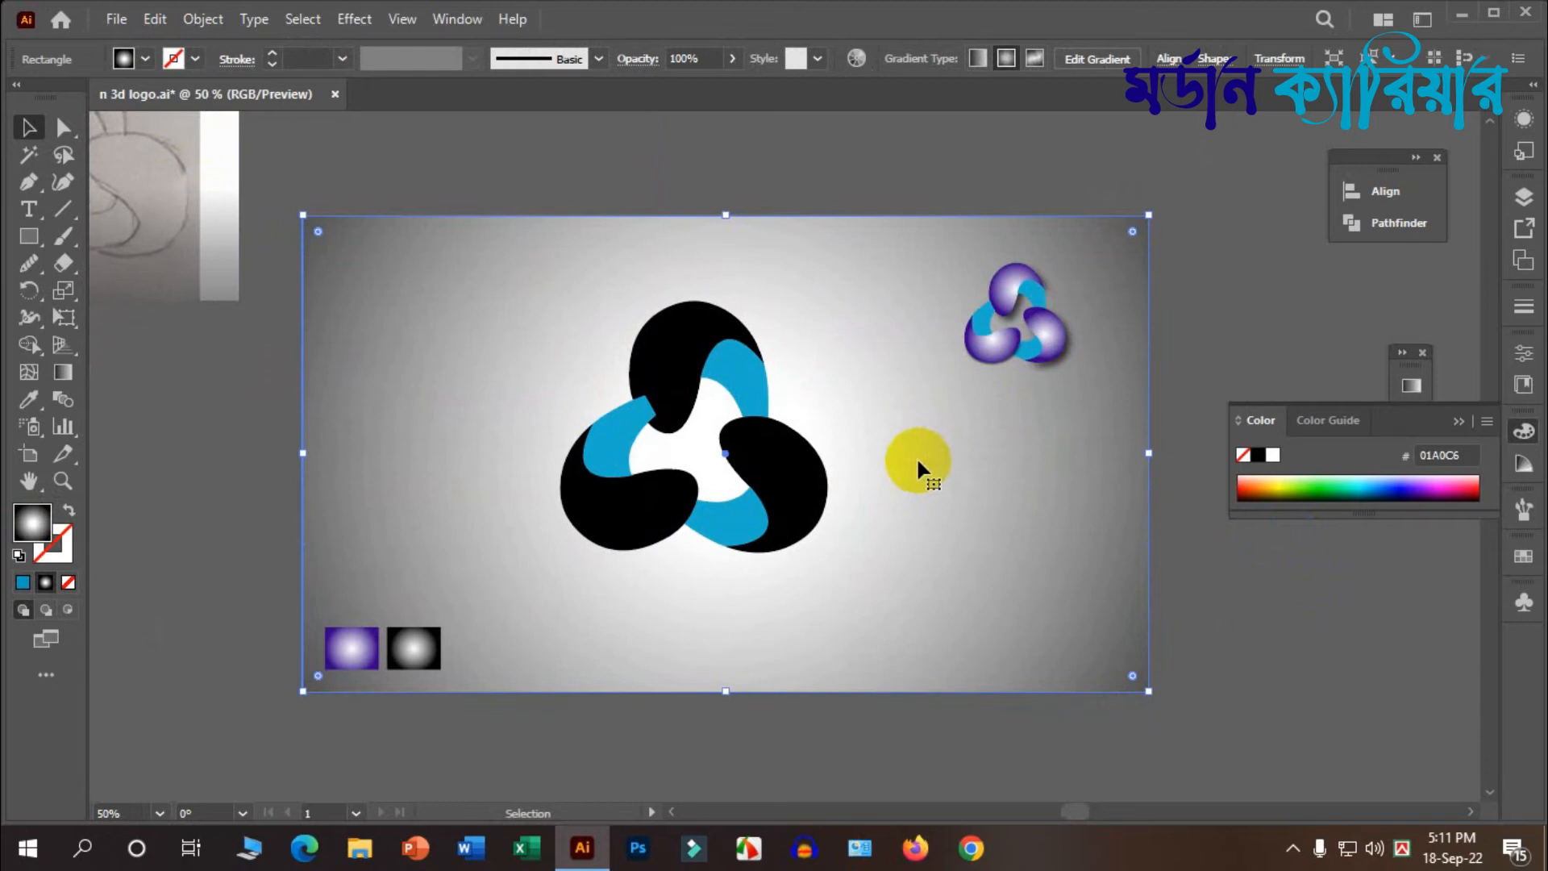
key("a")
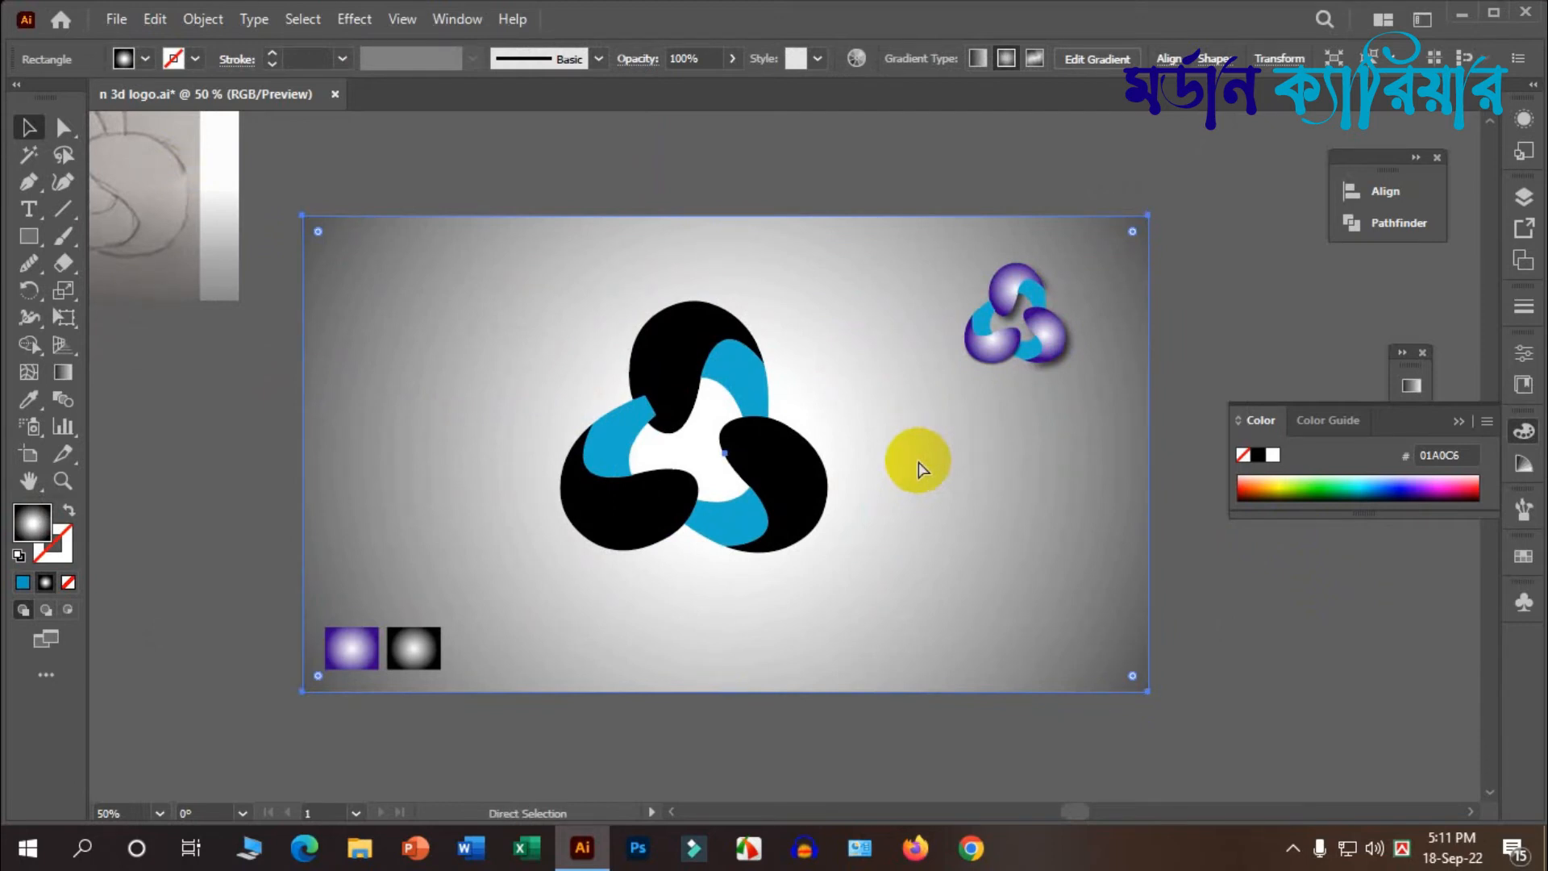
key("ctrl+shift+a")
Step: Select all six logo shapes, try merging the left arch's overlapping end into the upper body with Shape Builder, and undo the merge
scroll(794, 467, "up", 2)
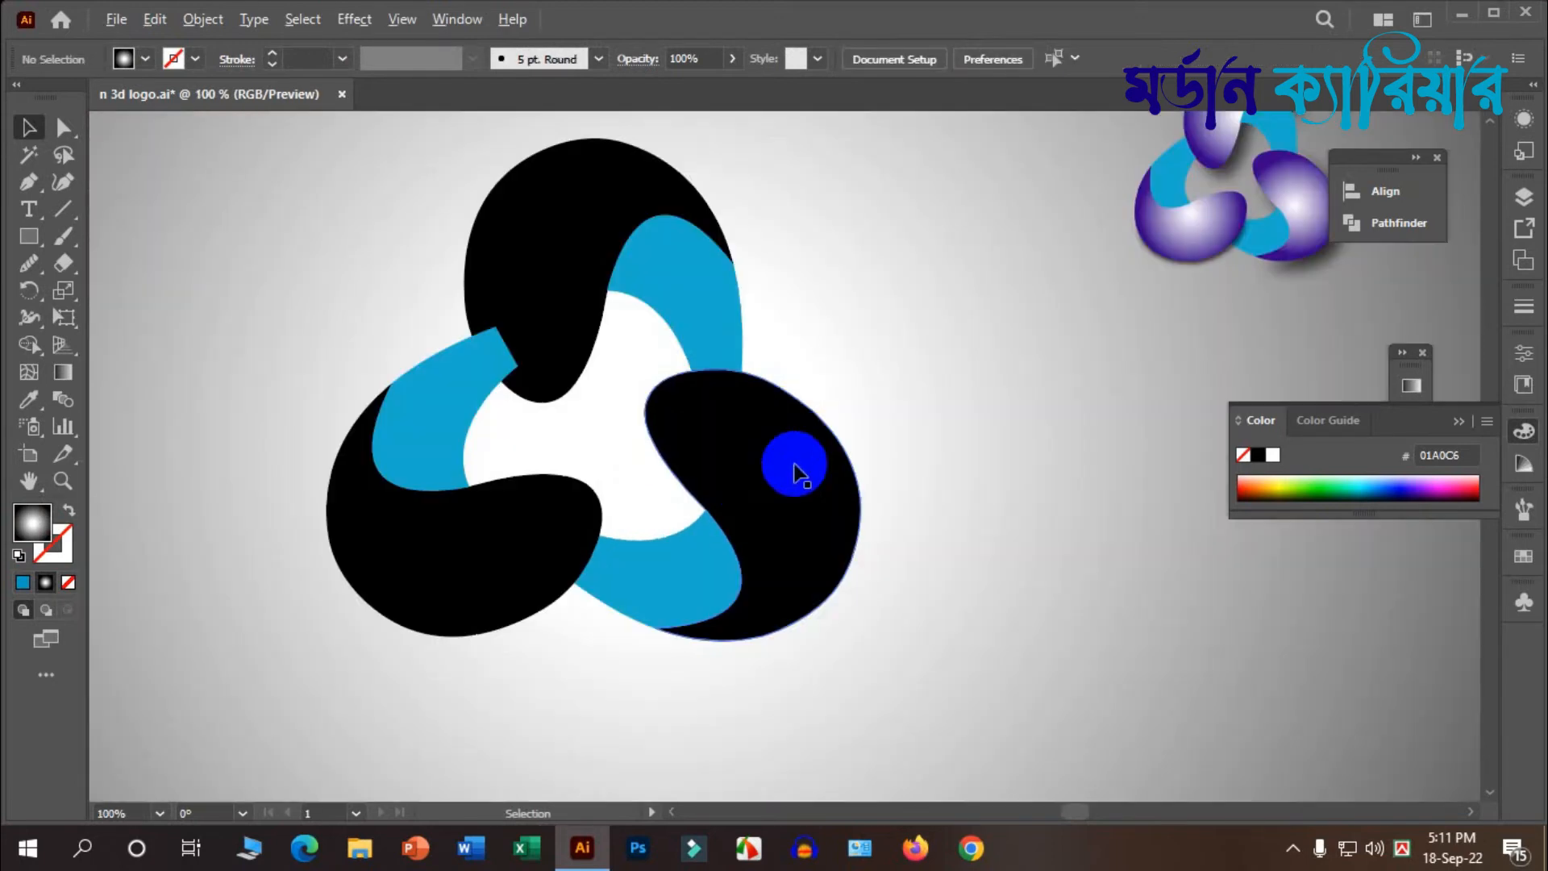
scroll(605, 442, "up", 1)
scroll(595, 451, "down", 1)
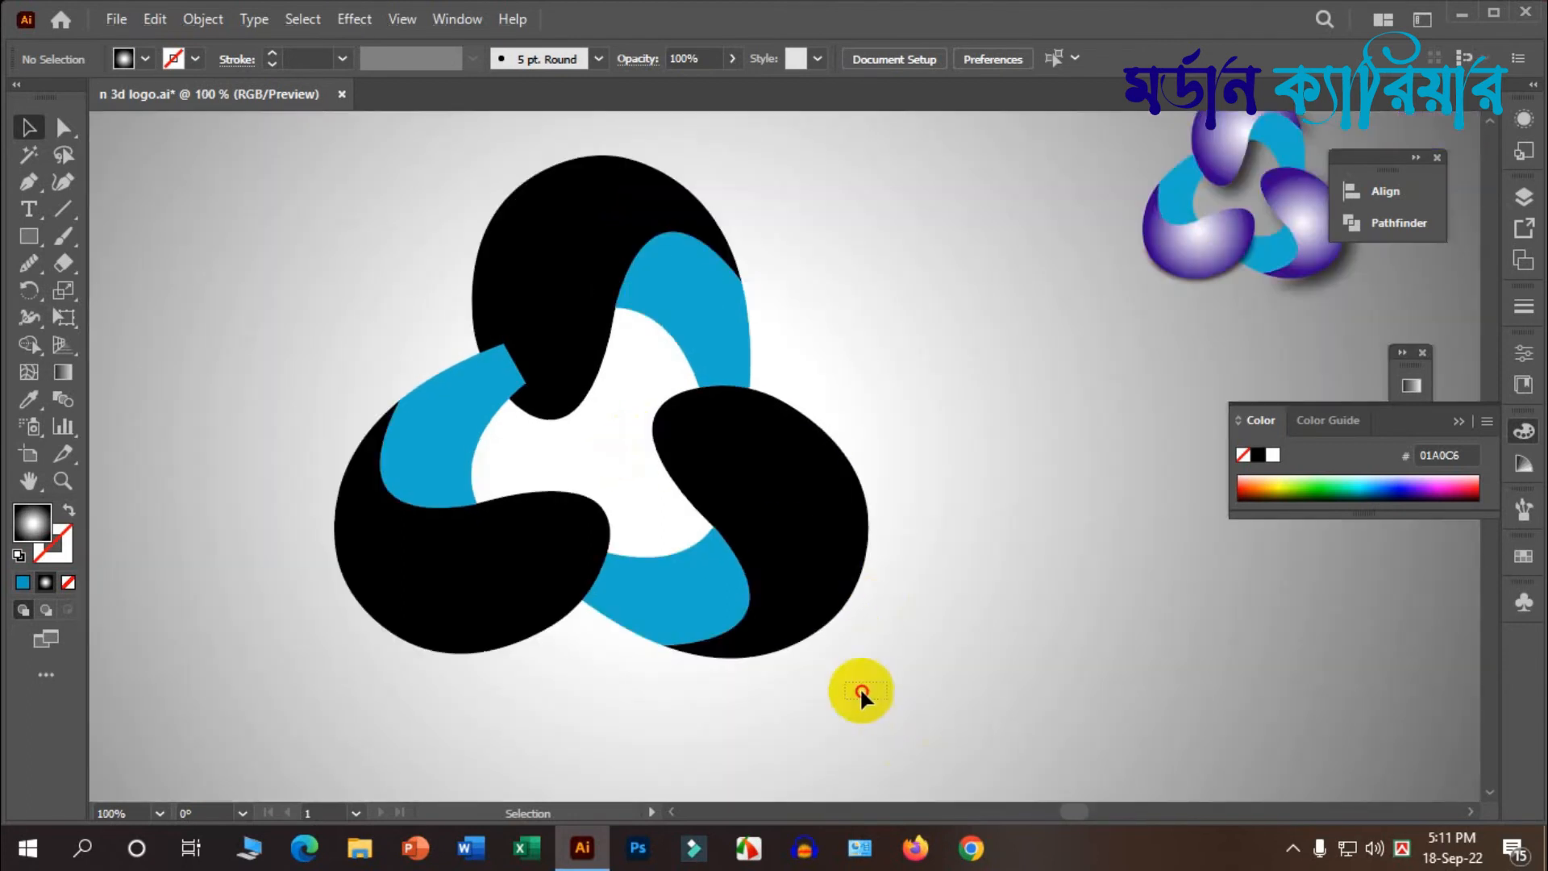
left_click_drag(857, 691, 355, 270)
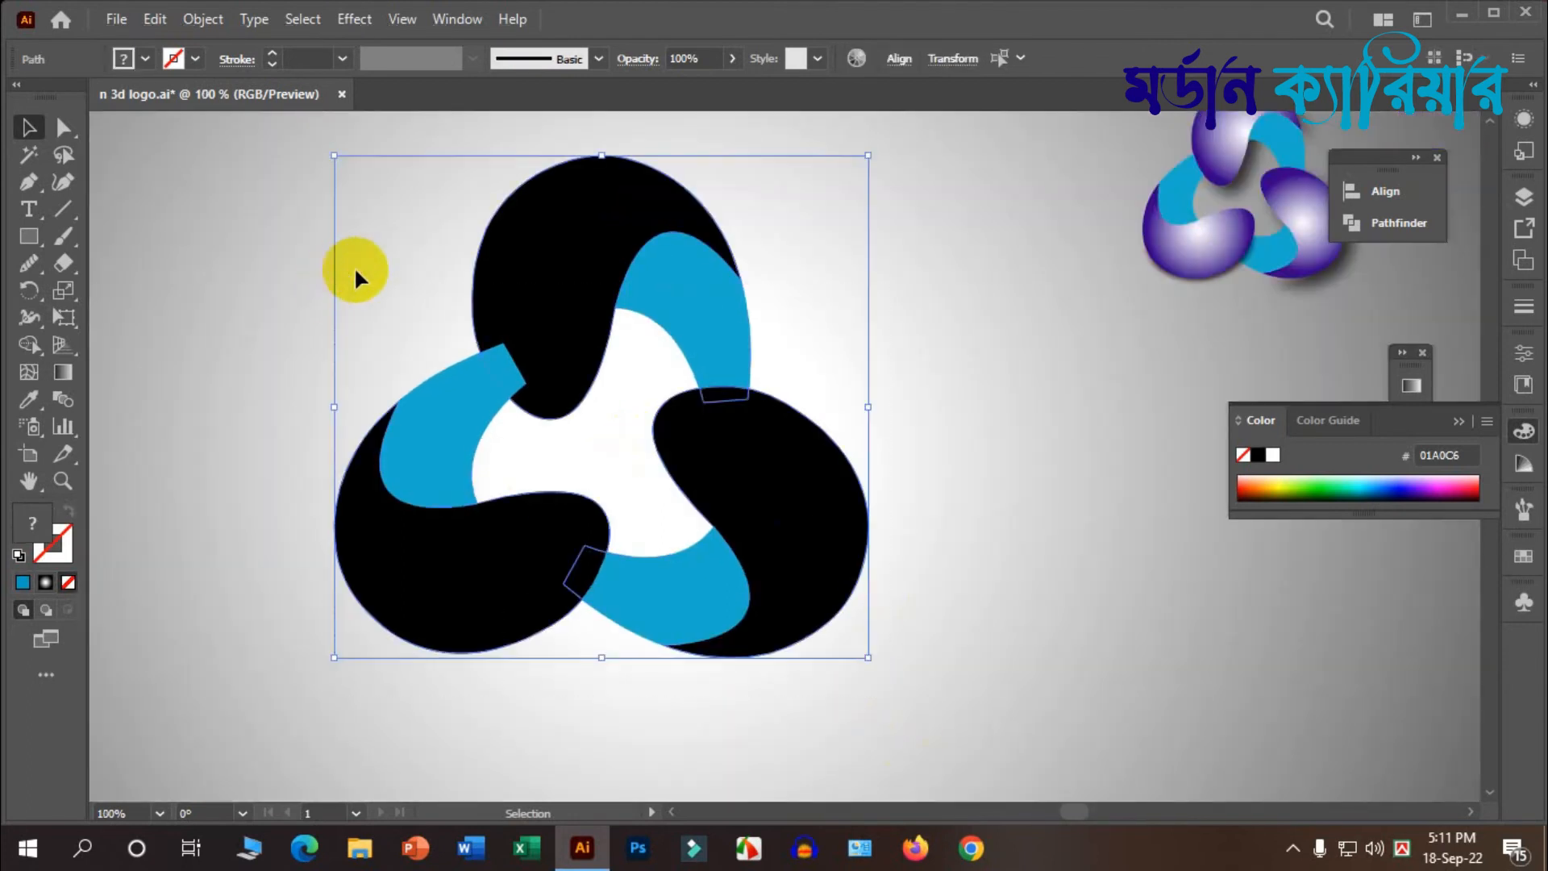
left_click(27, 347)
left_click(504, 319)
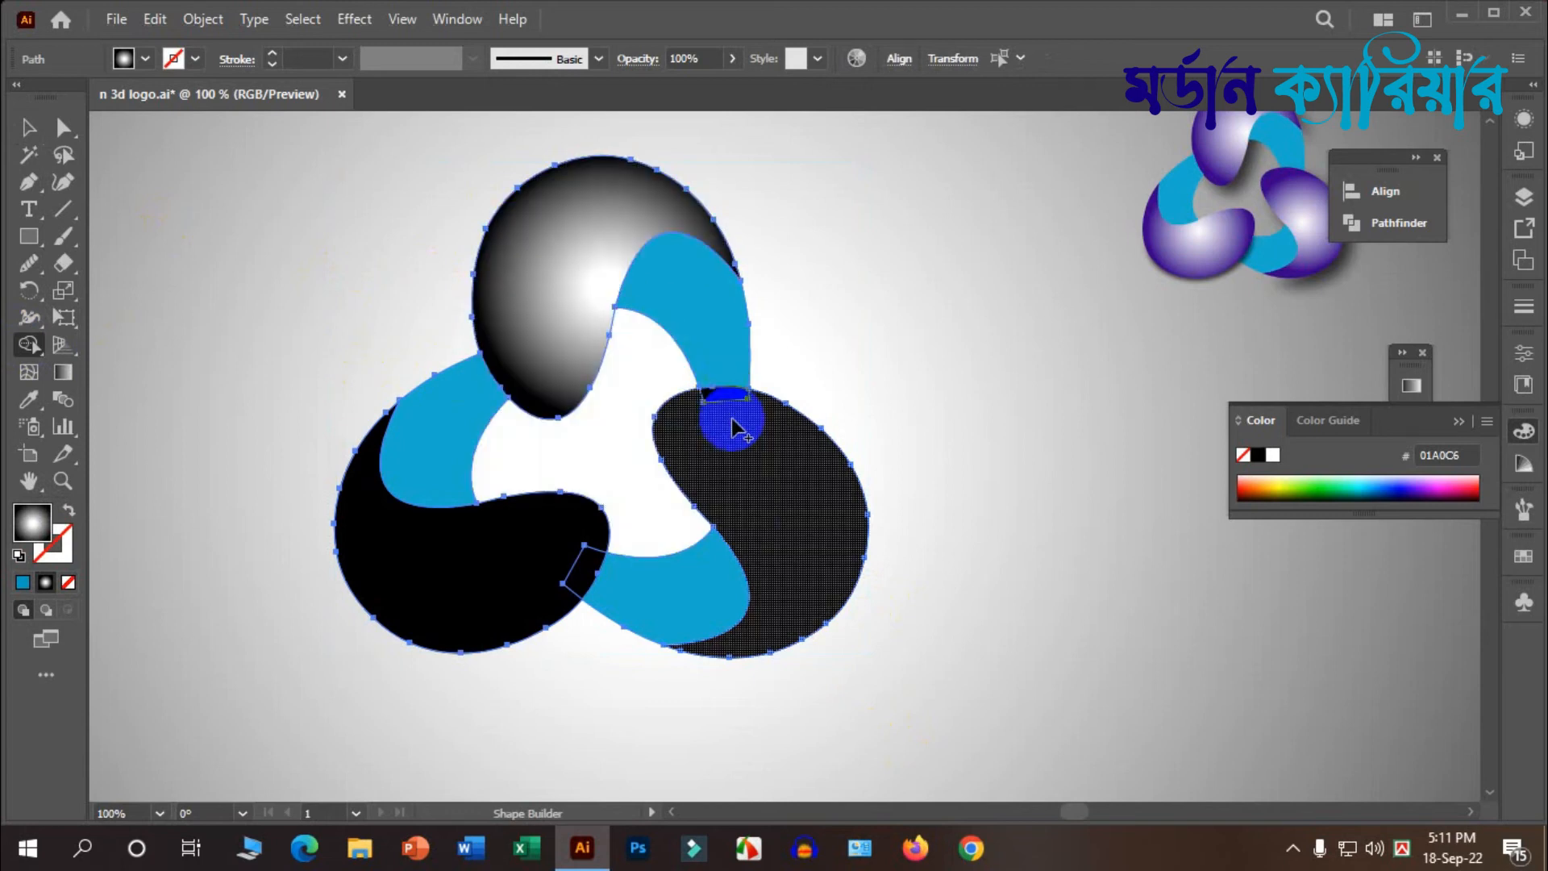
key("ctrl+z")
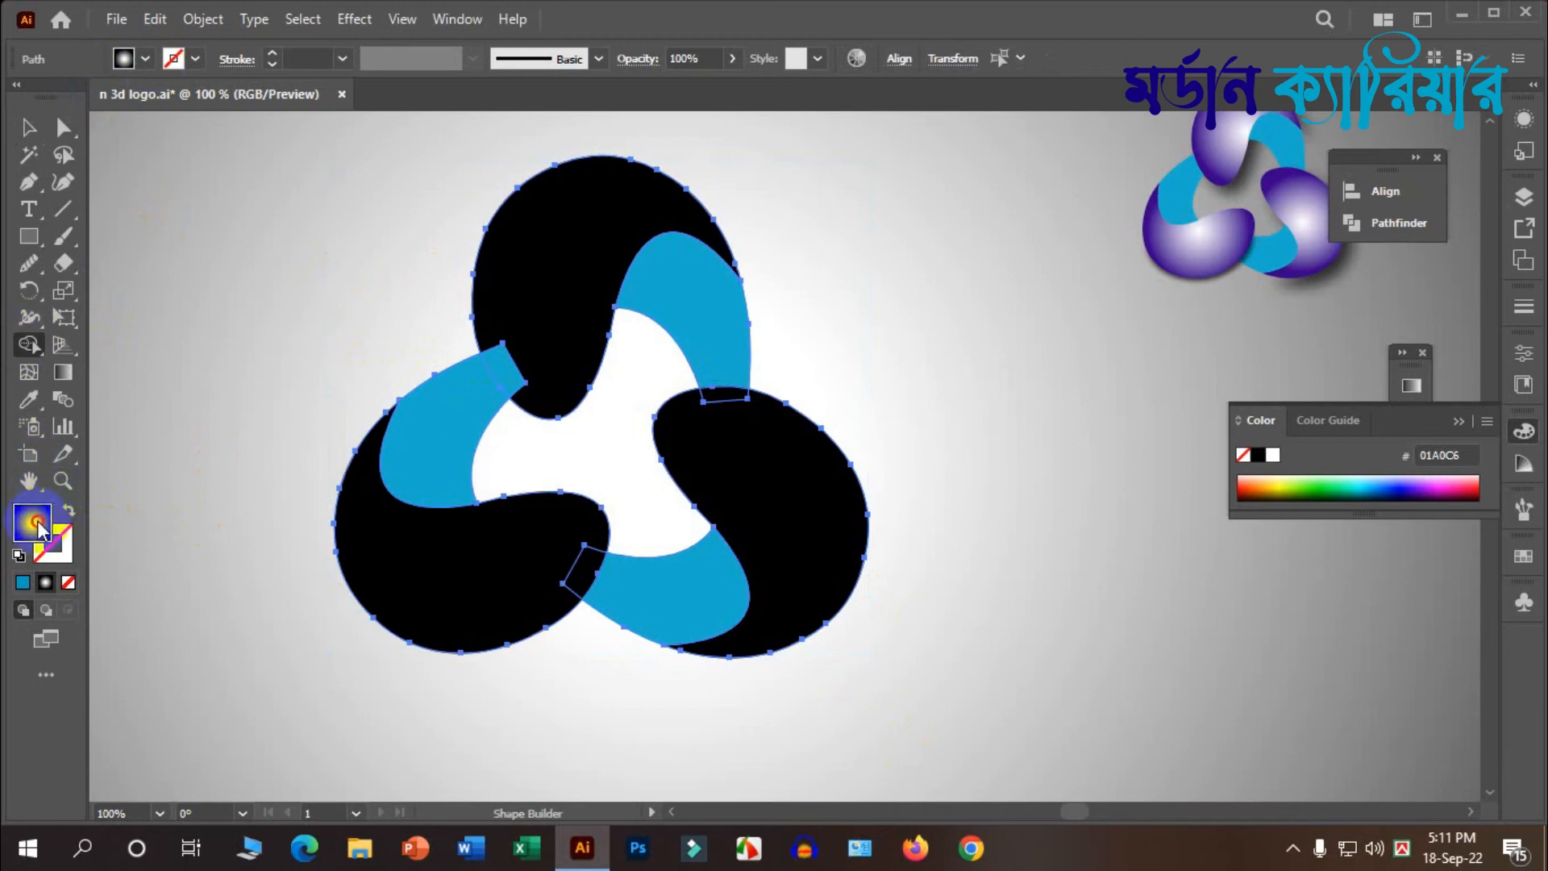
Step: Set the fill to black and merge the three overlapping arch ends into the adjoining bodies with Shape Builder
left_click(140, 60)
left_click(31, 97)
left_click(303, 303)
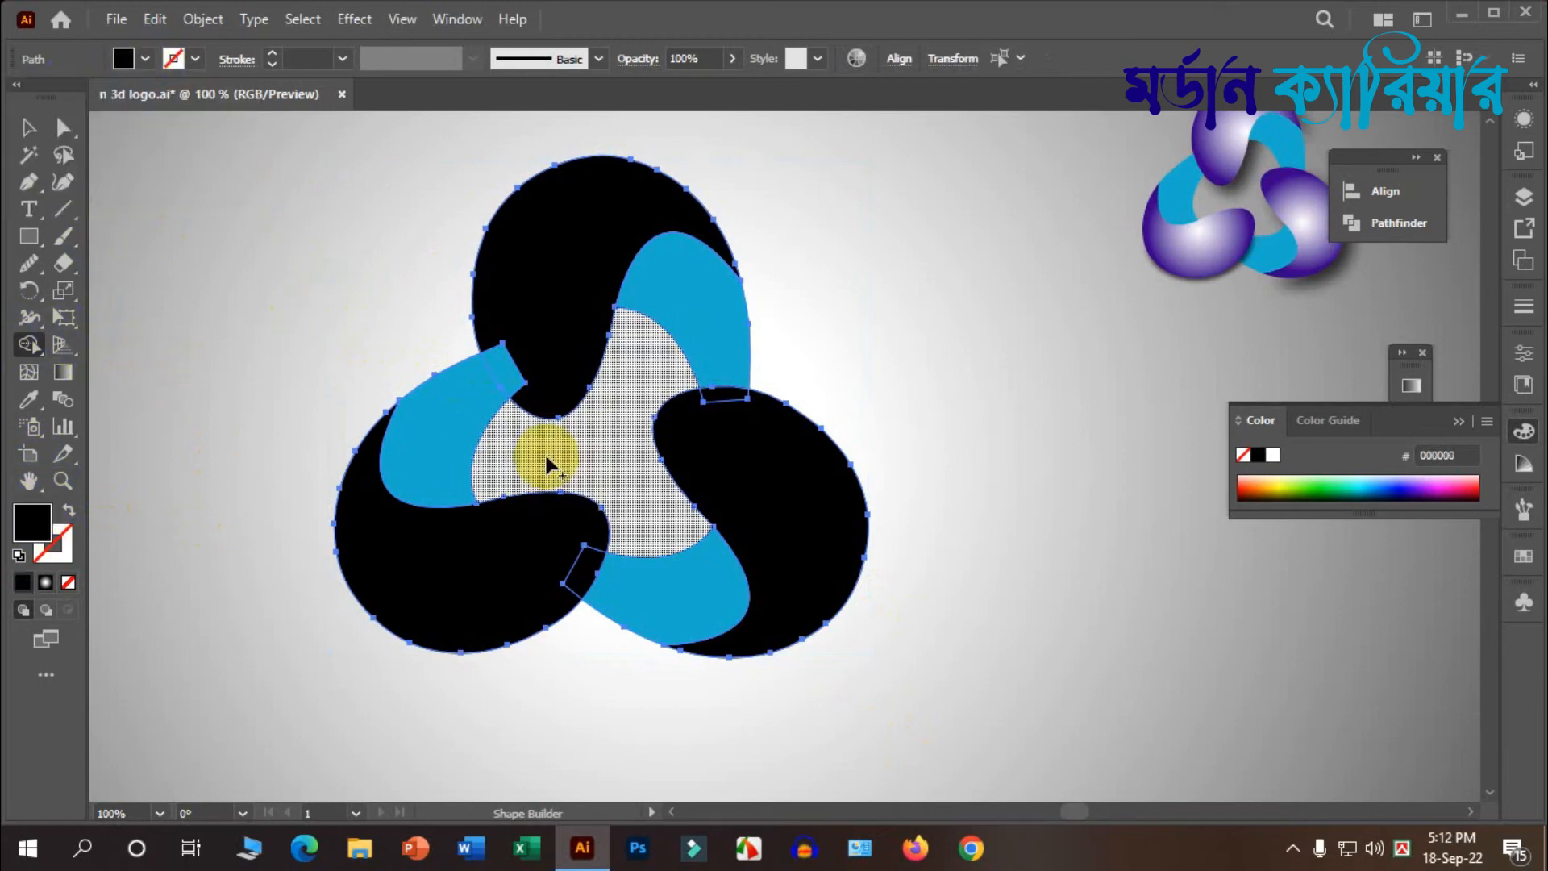
left_click(506, 330)
left_click(736, 414)
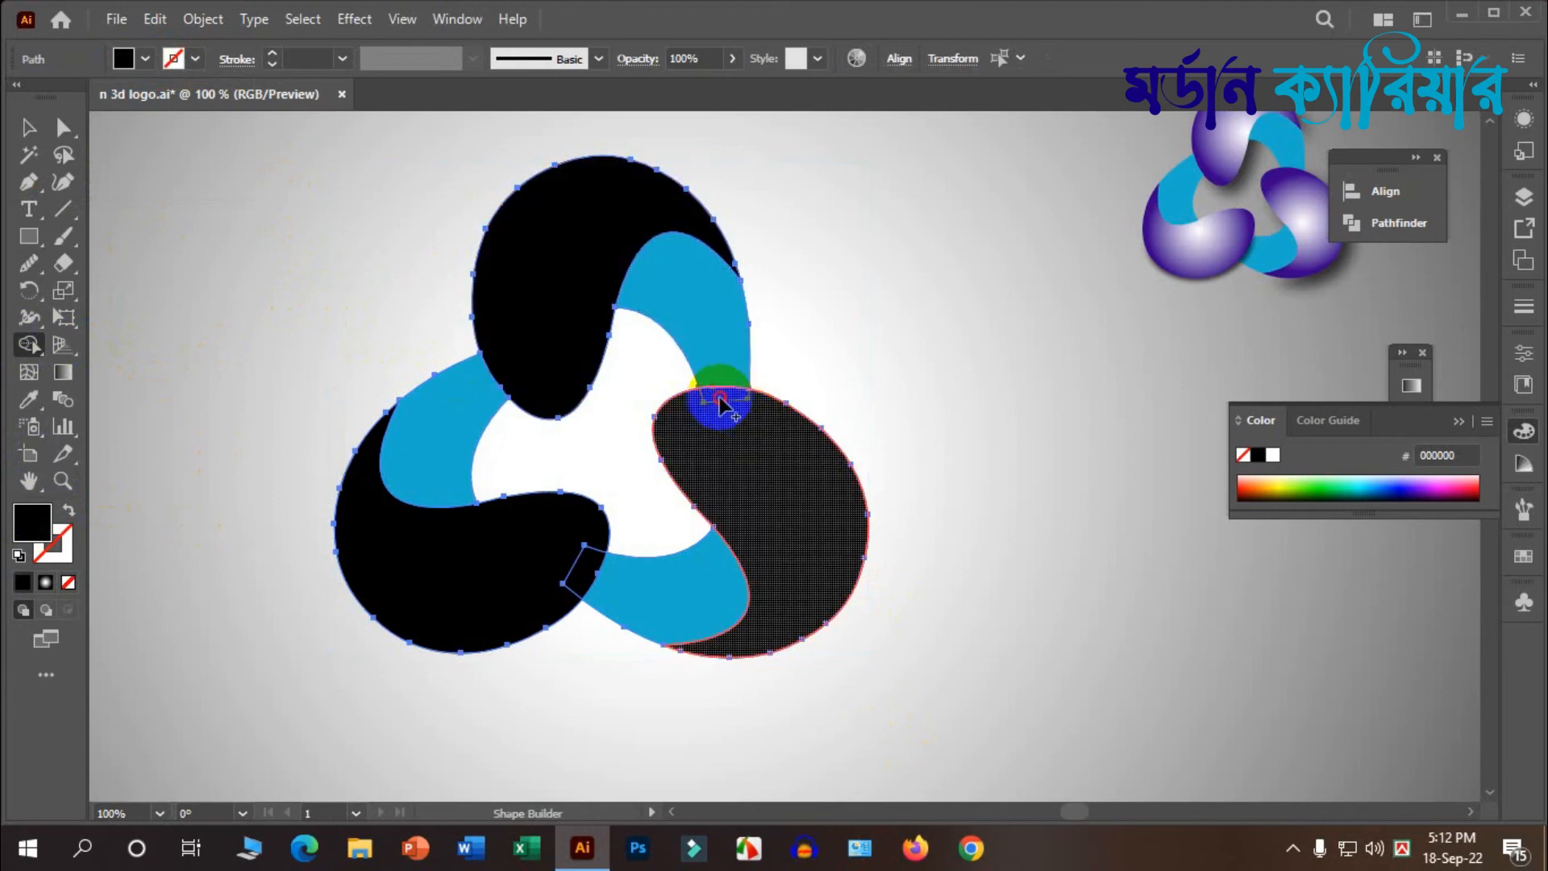
left_click(603, 595)
mouse_move(599, 577)
left_mouse_down()
mouse_move(578, 567)
mouse_move(592, 565)
left_mouse_up()
key("ctrl+z")
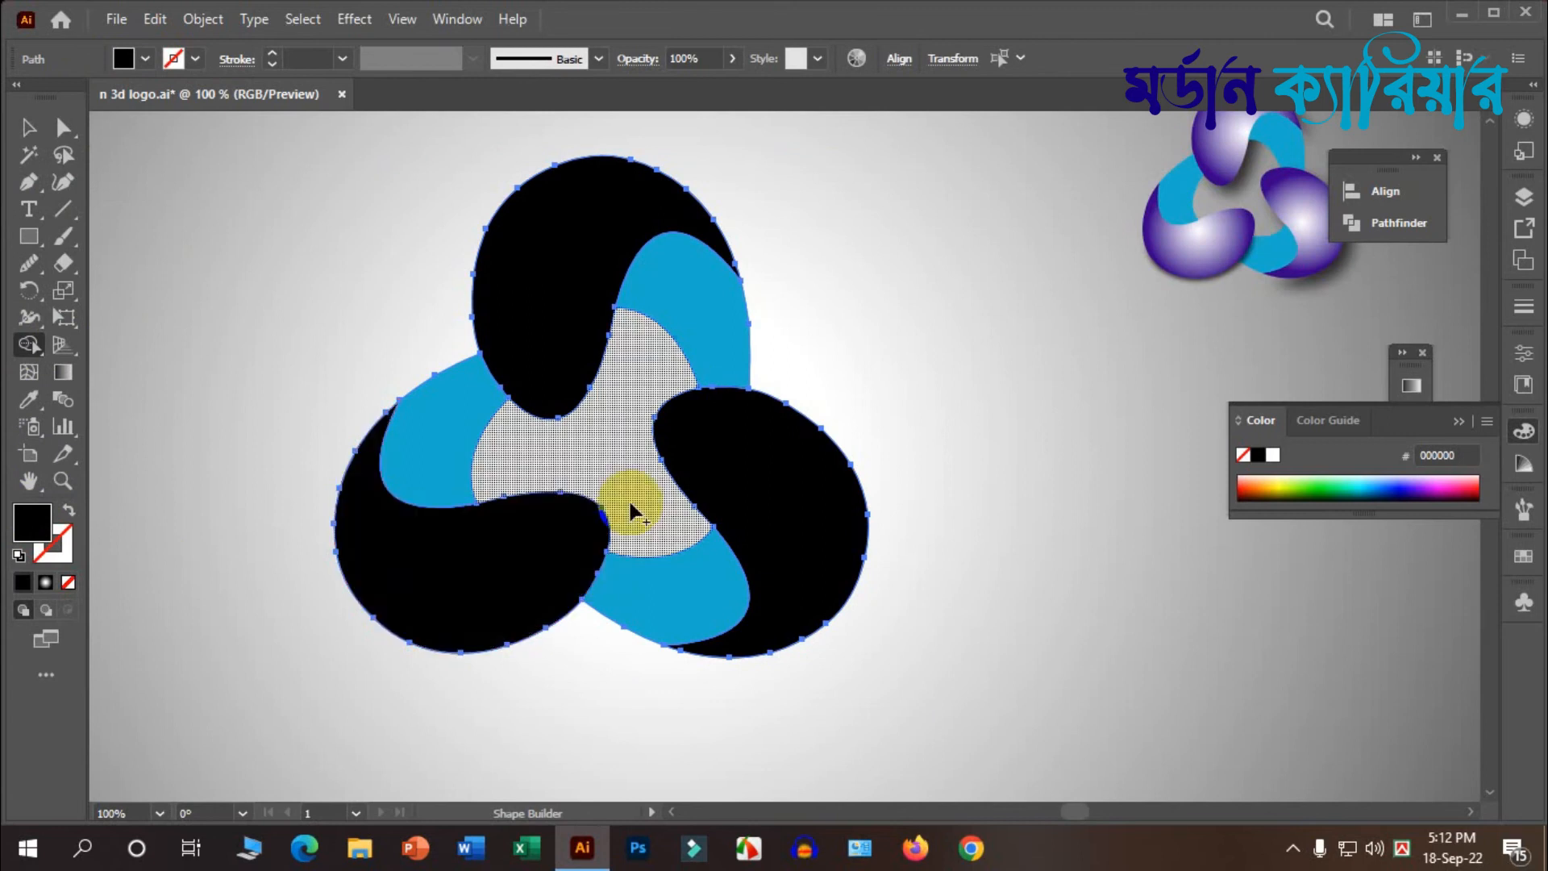
Step: Return to the Selection tool and clear the selection of the merged logo shapes
scroll(613, 403, "up", 1)
scroll(592, 422, "down", 1)
scroll(631, 419, "down", 1)
scroll(631, 419, "up", 1)
left_click(198, 306)
left_click(28, 127)
key("ctrl+a")
left_click(341, 391)
scroll(501, 422, "down", 1)
scroll(663, 483, "up", 1)
scroll(657, 443, "up", 1)
scroll(756, 444, "down", 1)
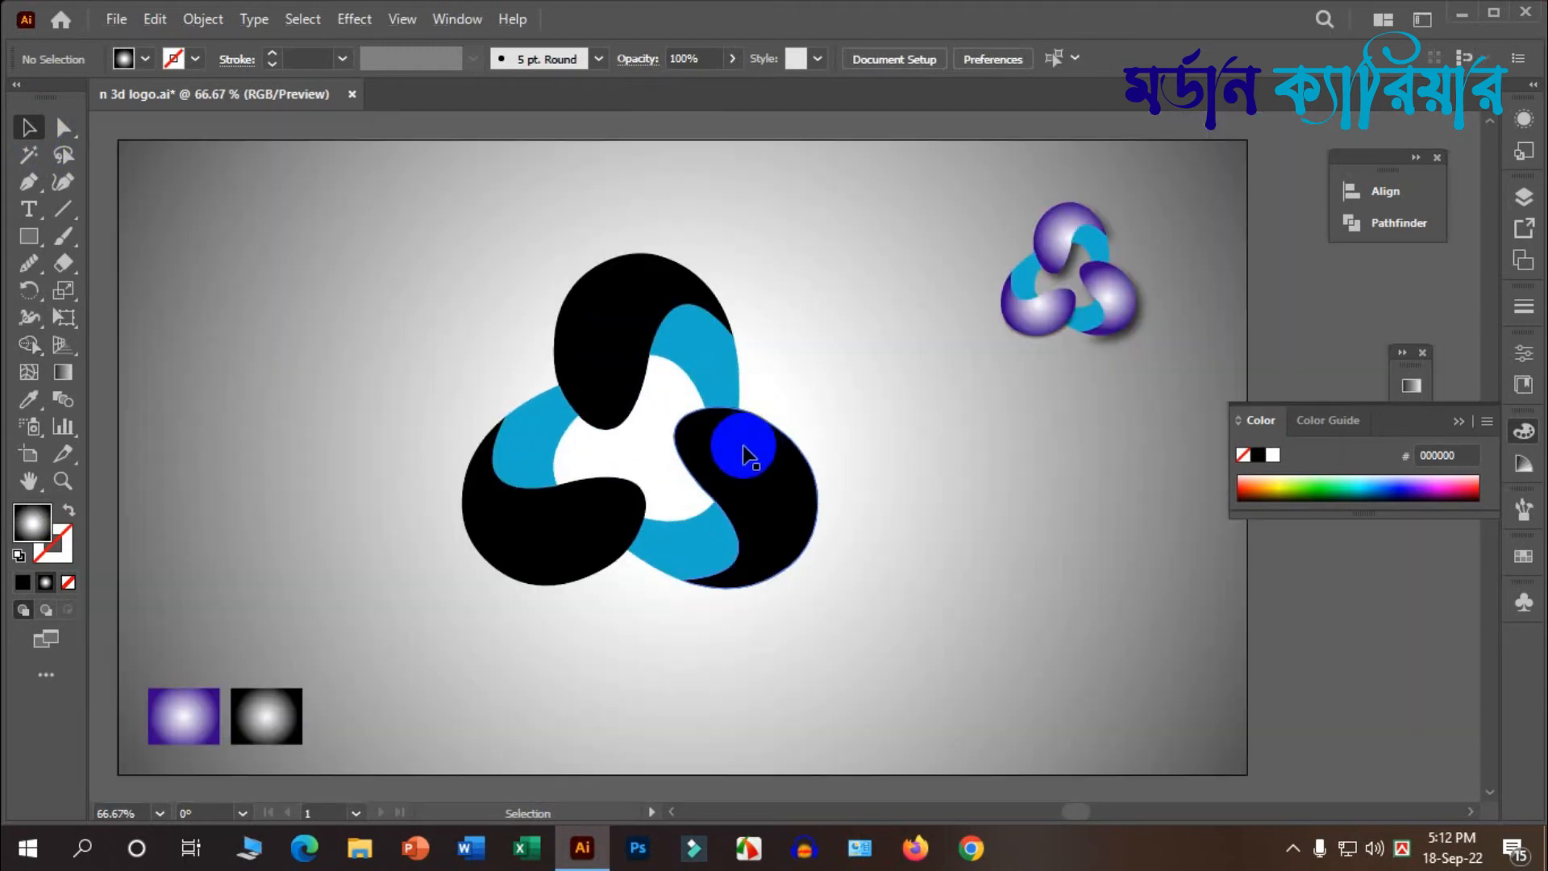
left_click(553, 543)
key("ctrl+a")
left_click(999, 604)
Step: Select the three black bodies, fill them with the purple-to-white radial gradient sampled from the purple reference rectangle, and deselect them
left_click(789, 466)
left_click(573, 506)
left_click(748, 493)
left_click(570, 511, "shift")
left_click(604, 277, "shift")
left_click(46, 434)
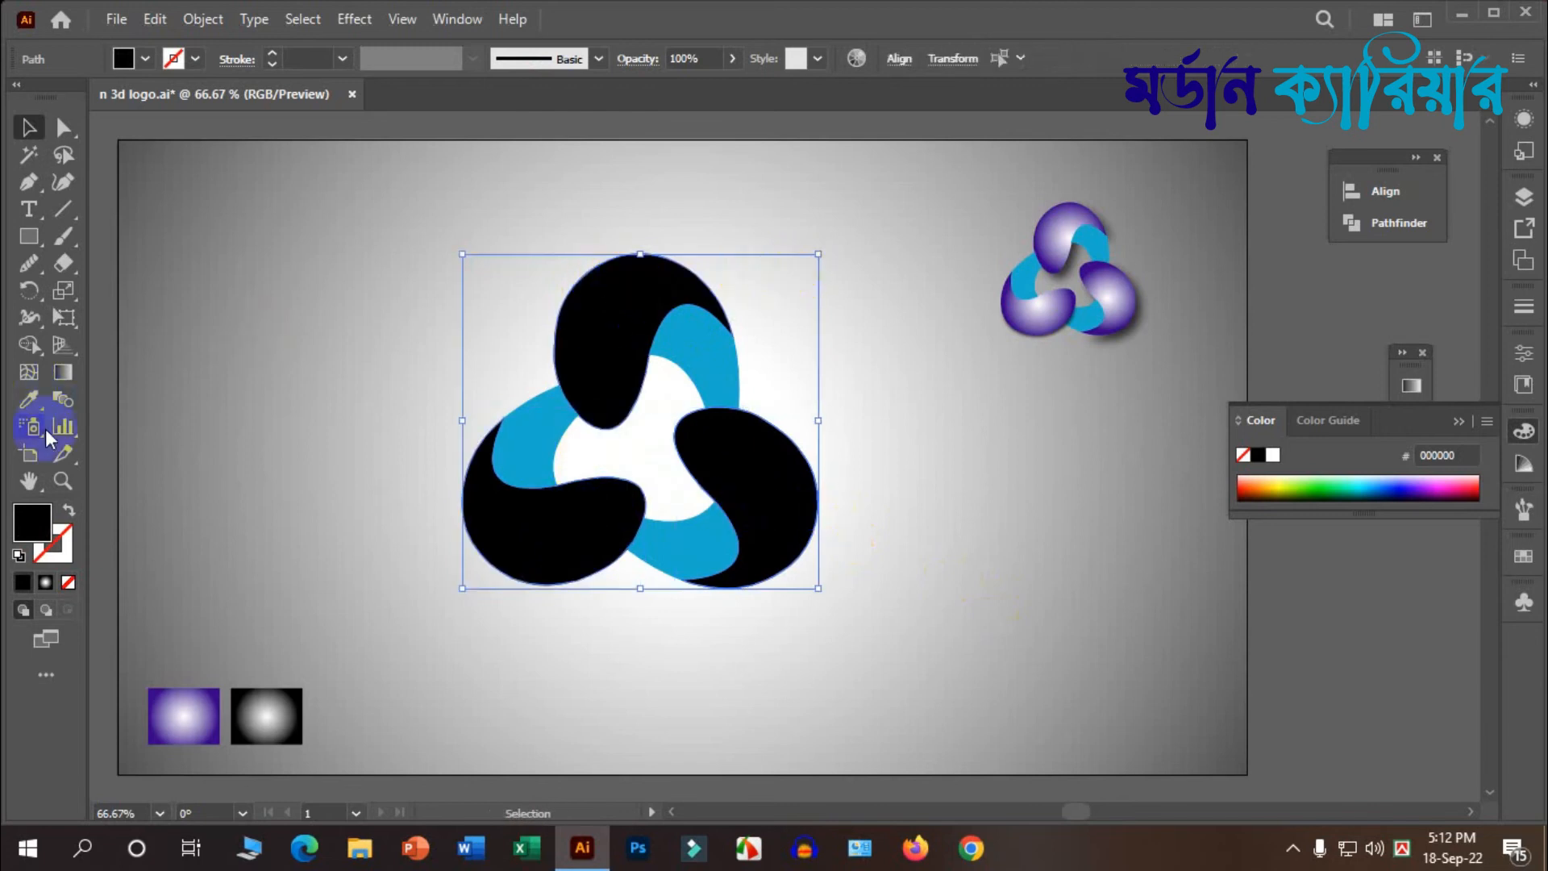
left_click(30, 392)
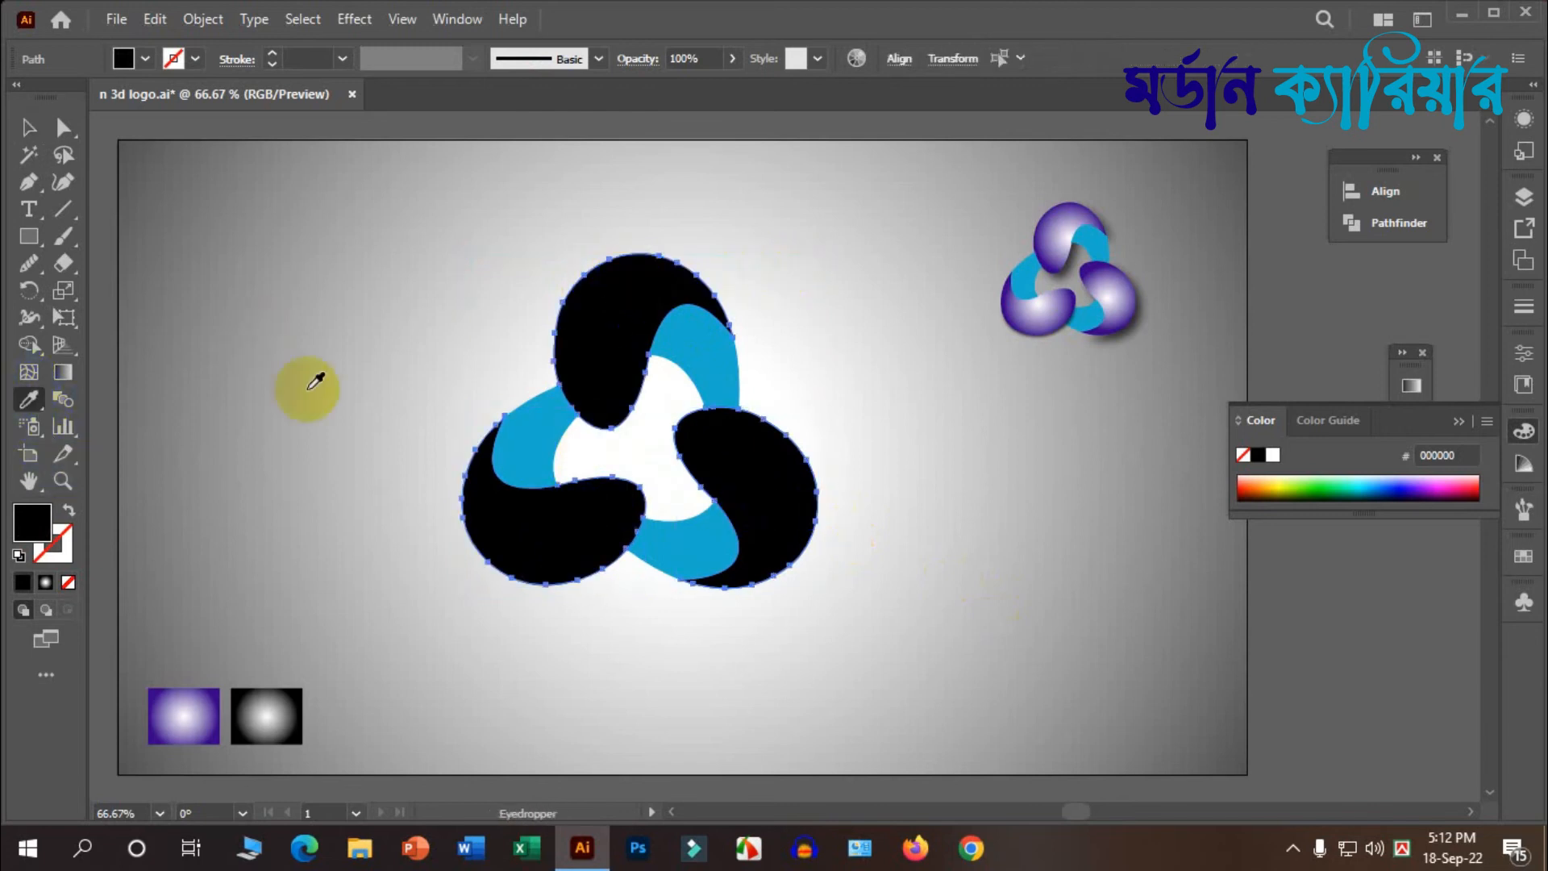
scroll(250, 557, "down", 1)
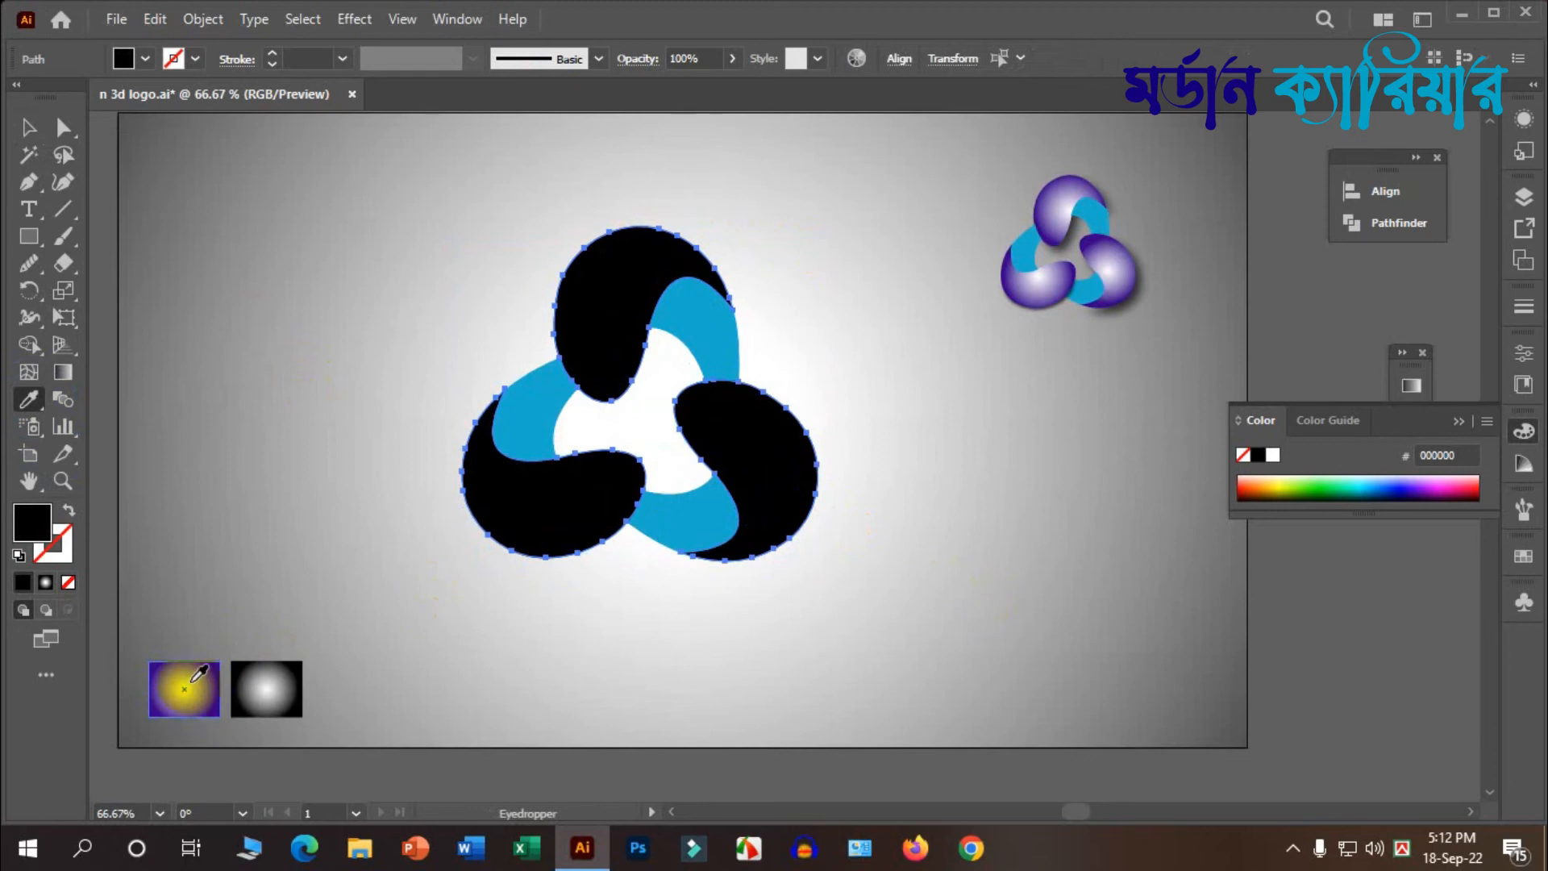
left_click(172, 686)
left_click(755, 353)
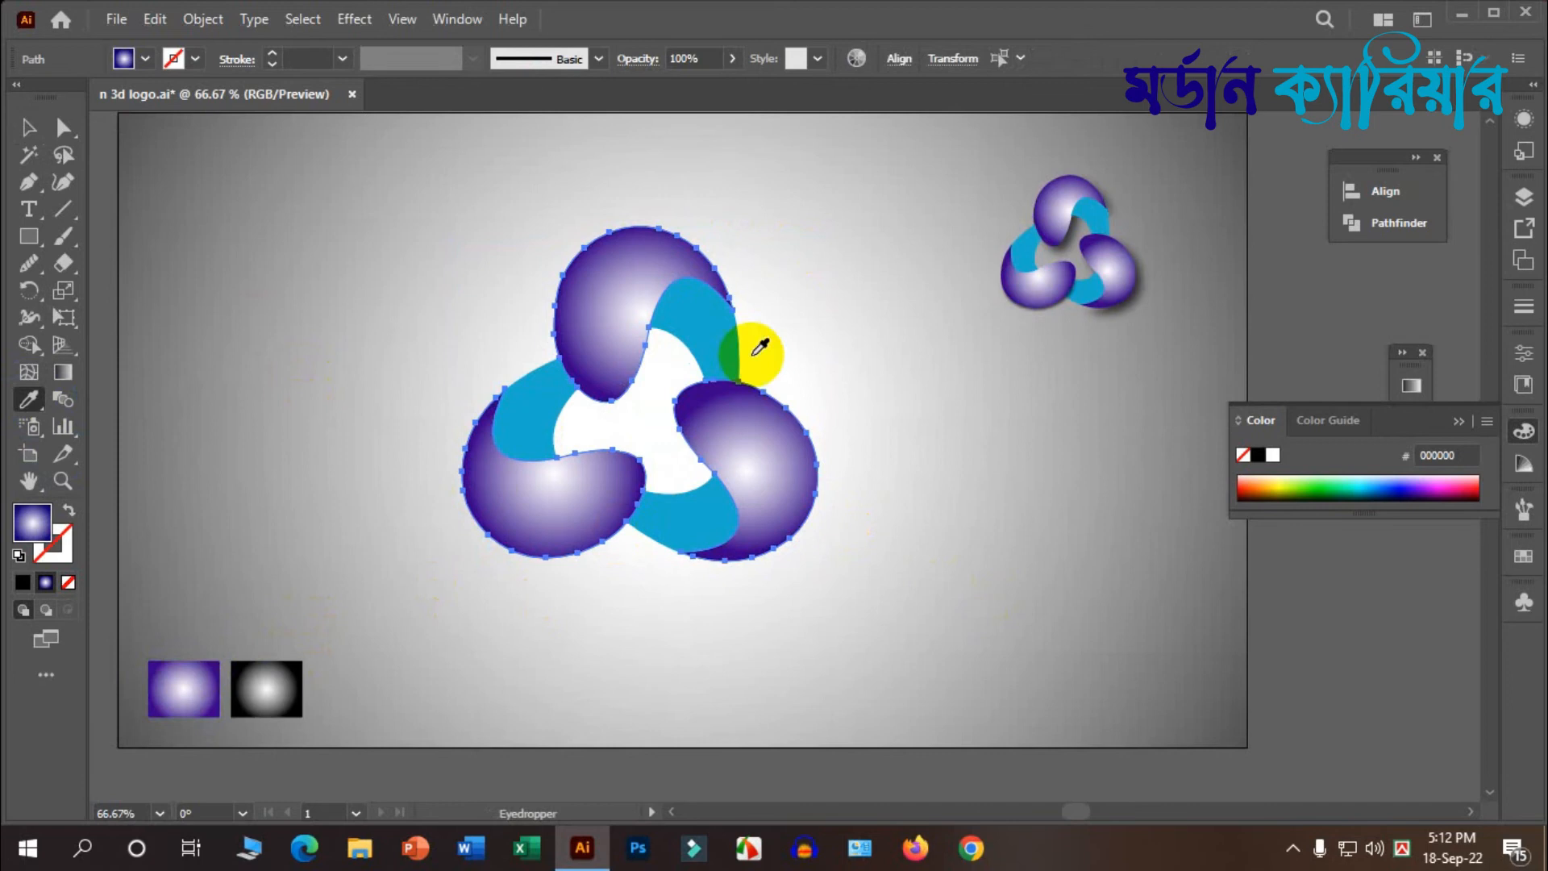
scroll(626, 370, "up", 1)
left_click(30, 127)
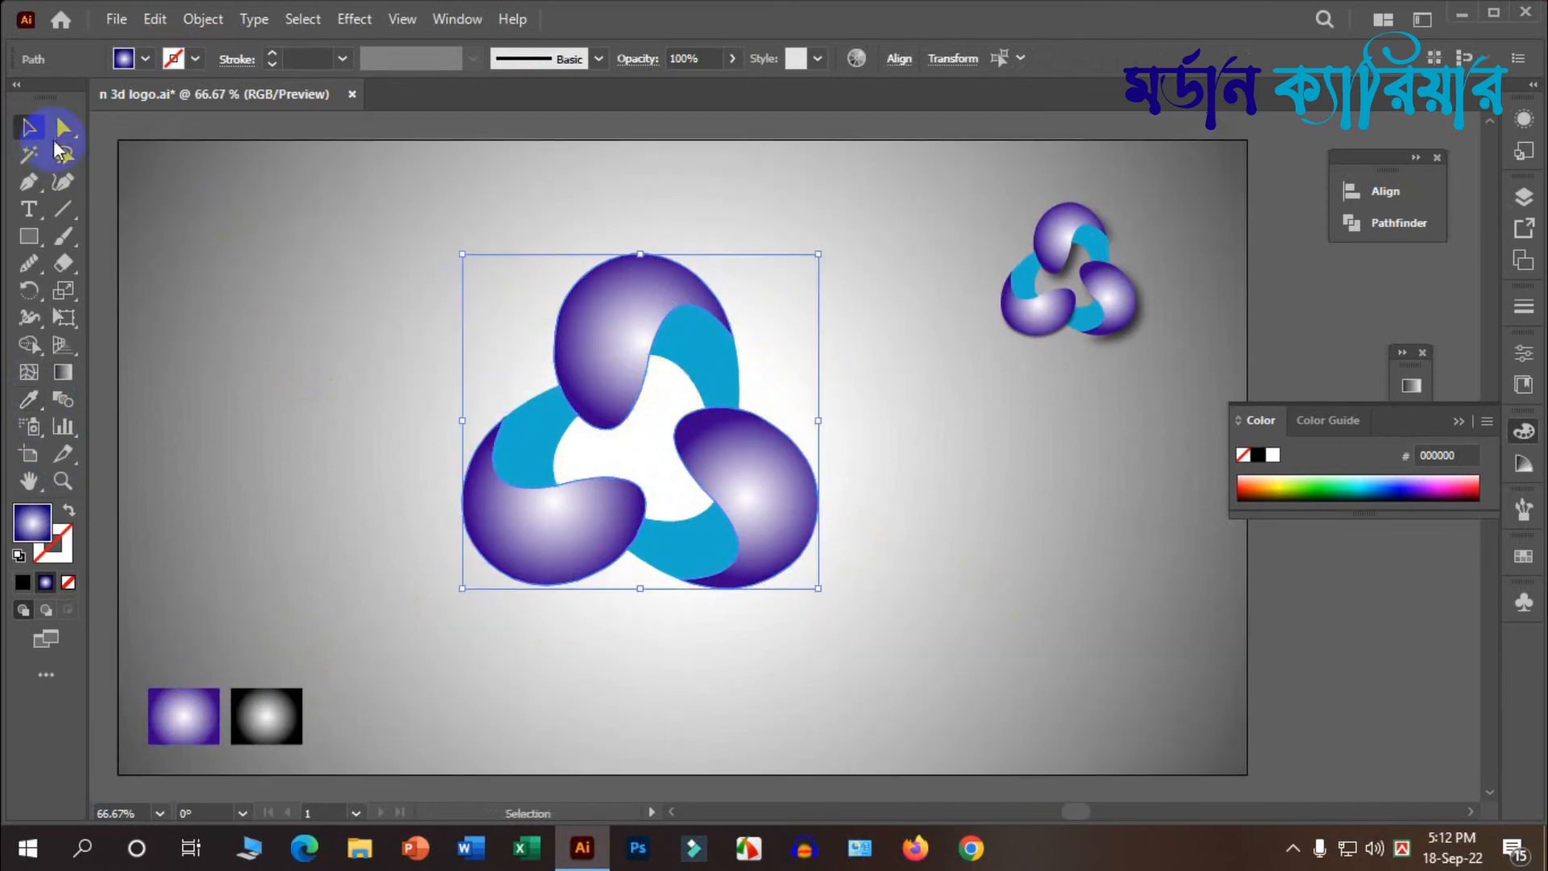
left_click(649, 428)
scroll(659, 332, "up", 1)
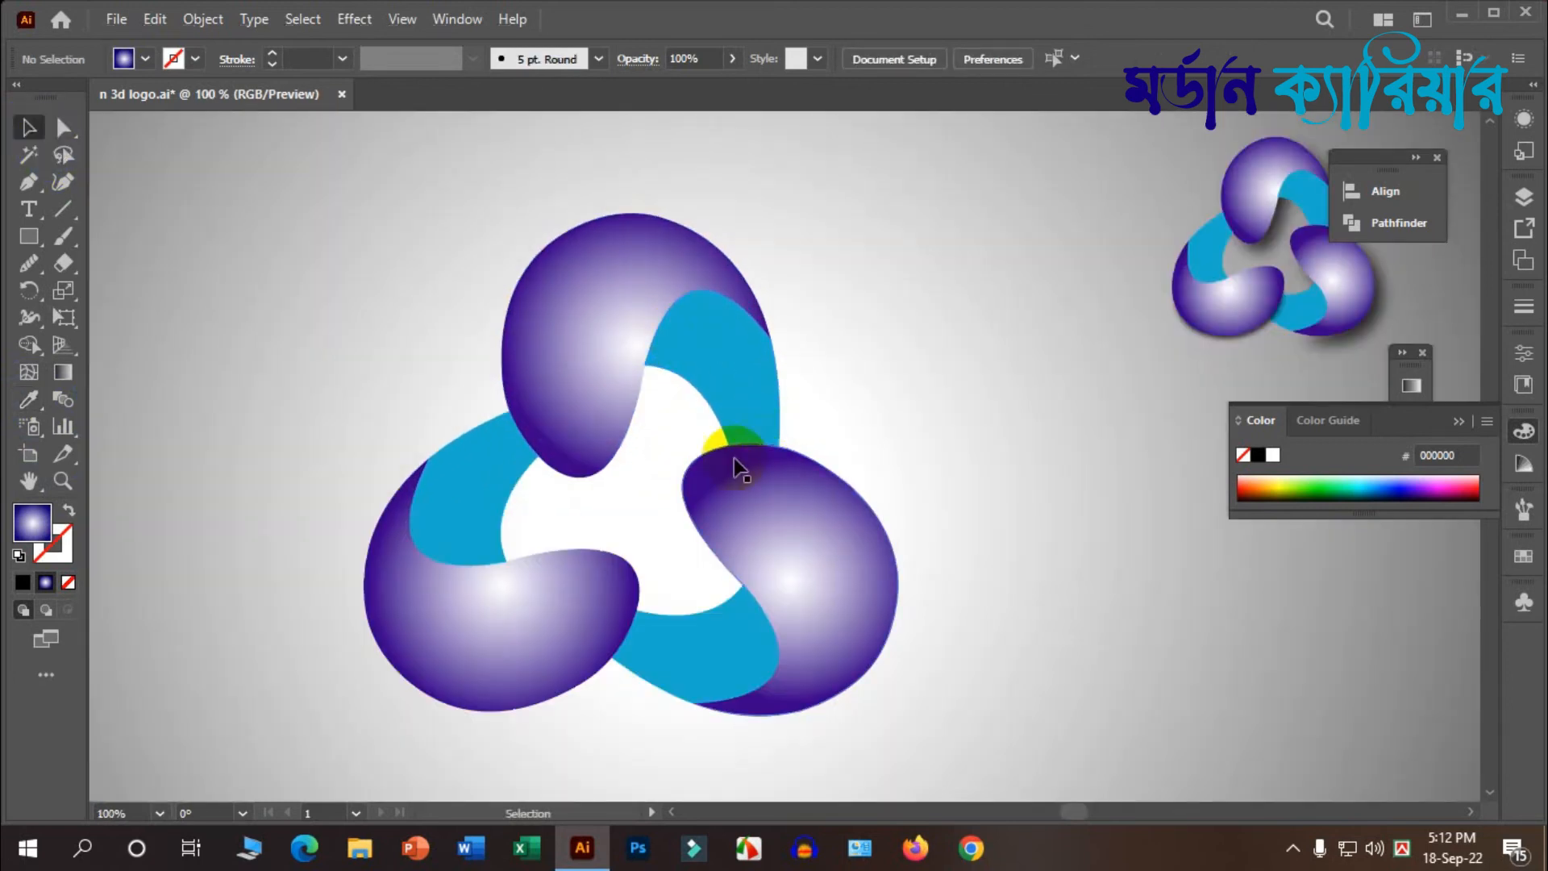
scroll(645, 457, "down", 1)
scroll(1128, 287, "up", 1)
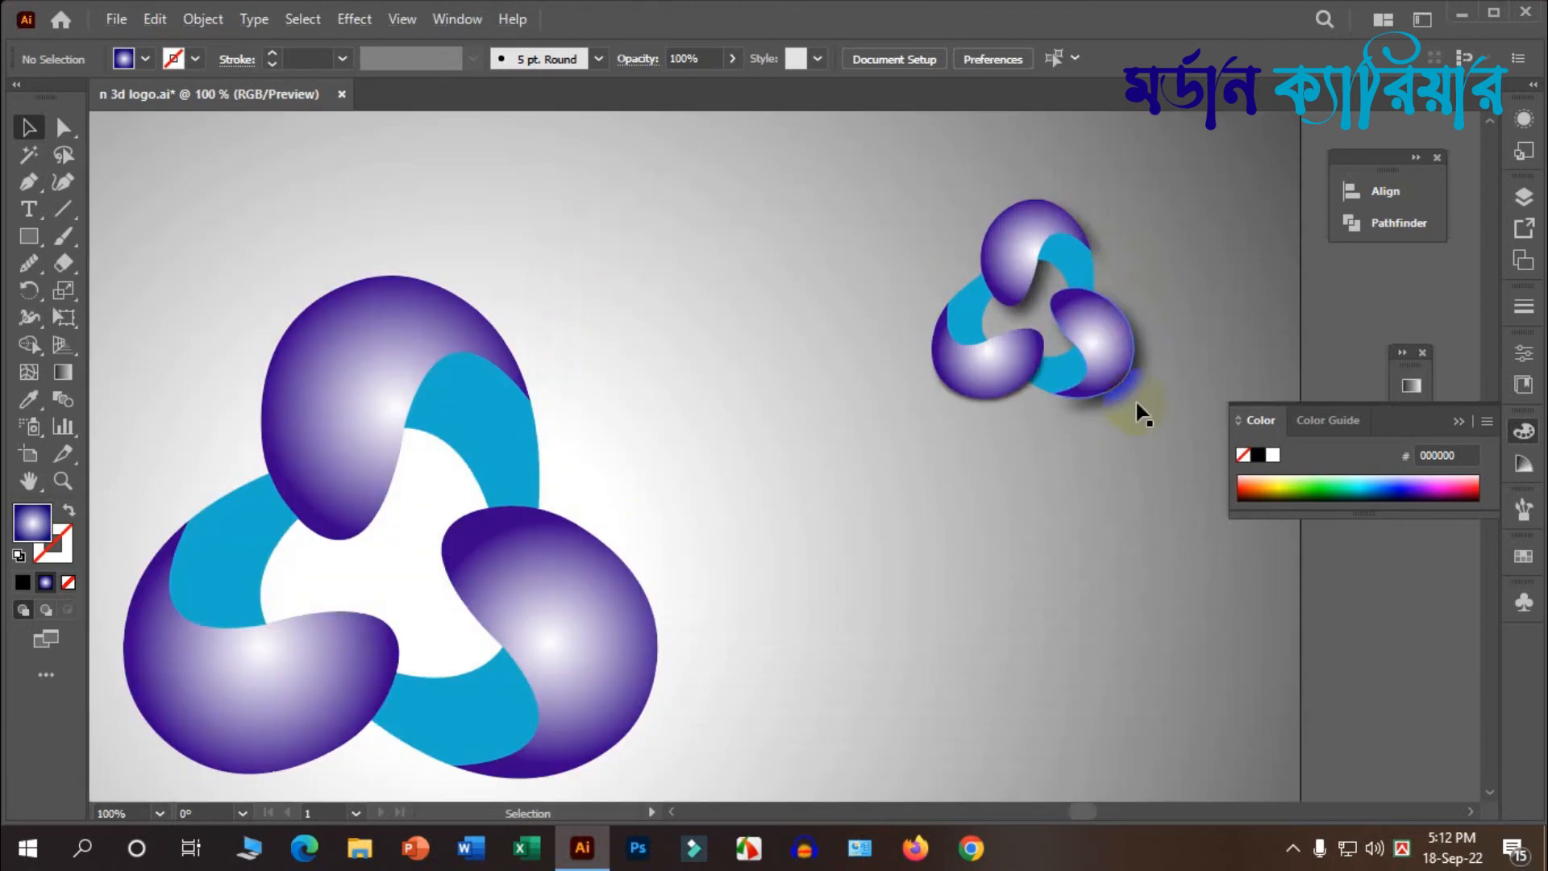
scroll(1003, 464, "down", 1)
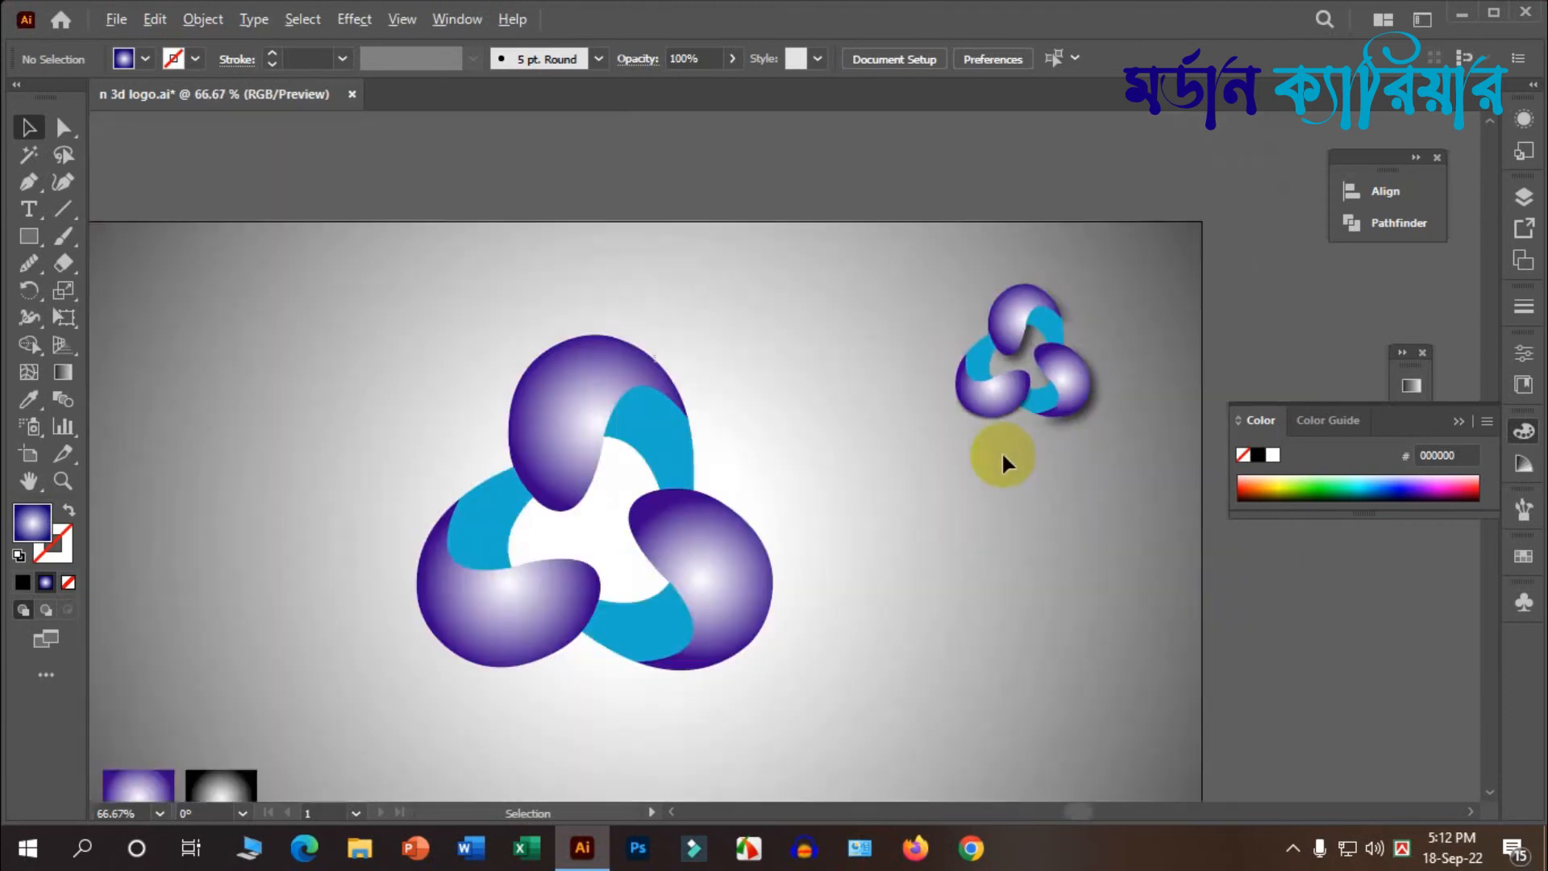
Step: Select the three purple bodies and apply a black Drop Shadow in Multiply mode: 75% opacity, 7 px X and Y offsets, 5 px blur
scroll(838, 524, "up", 2)
left_click(596, 549)
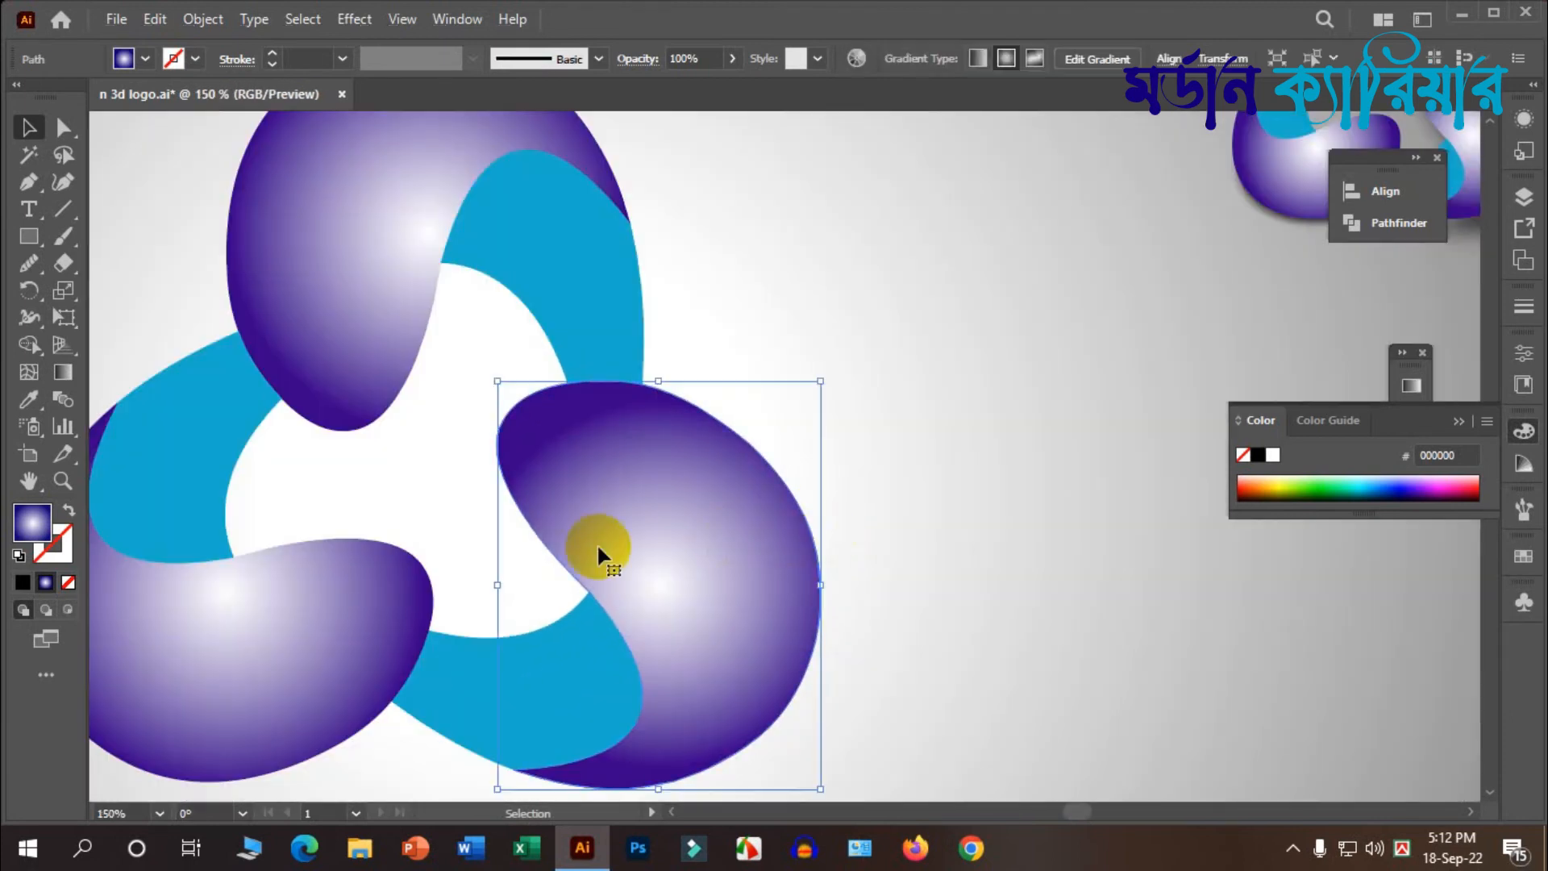
left_click(351, 622, "shift")
left_click(476, 224, "shift")
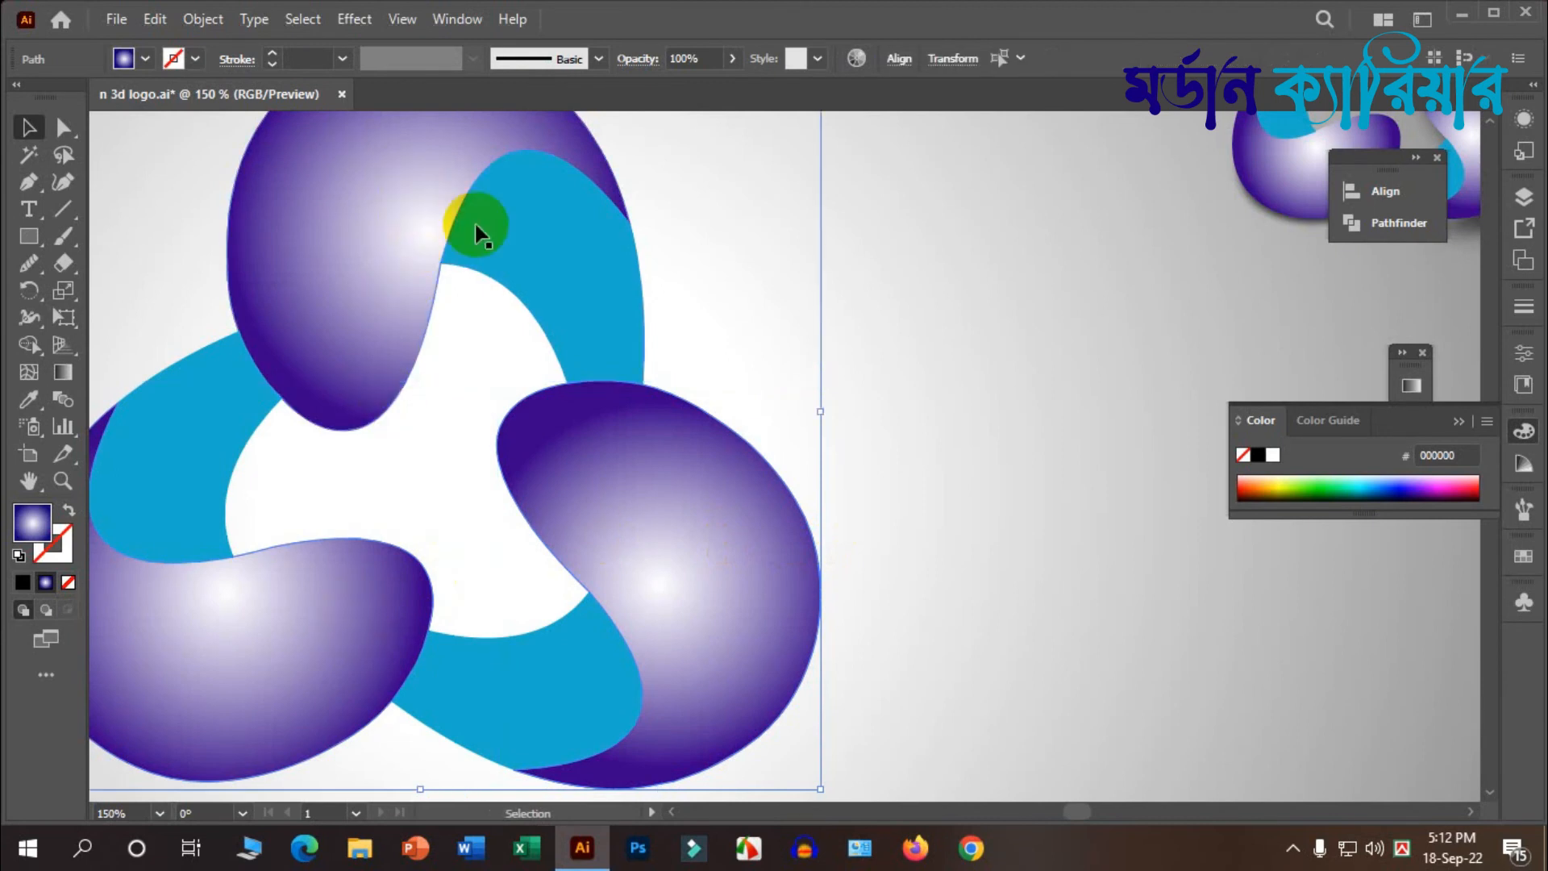
scroll(476, 224, "down", 2)
scroll(489, 292, "up", 1)
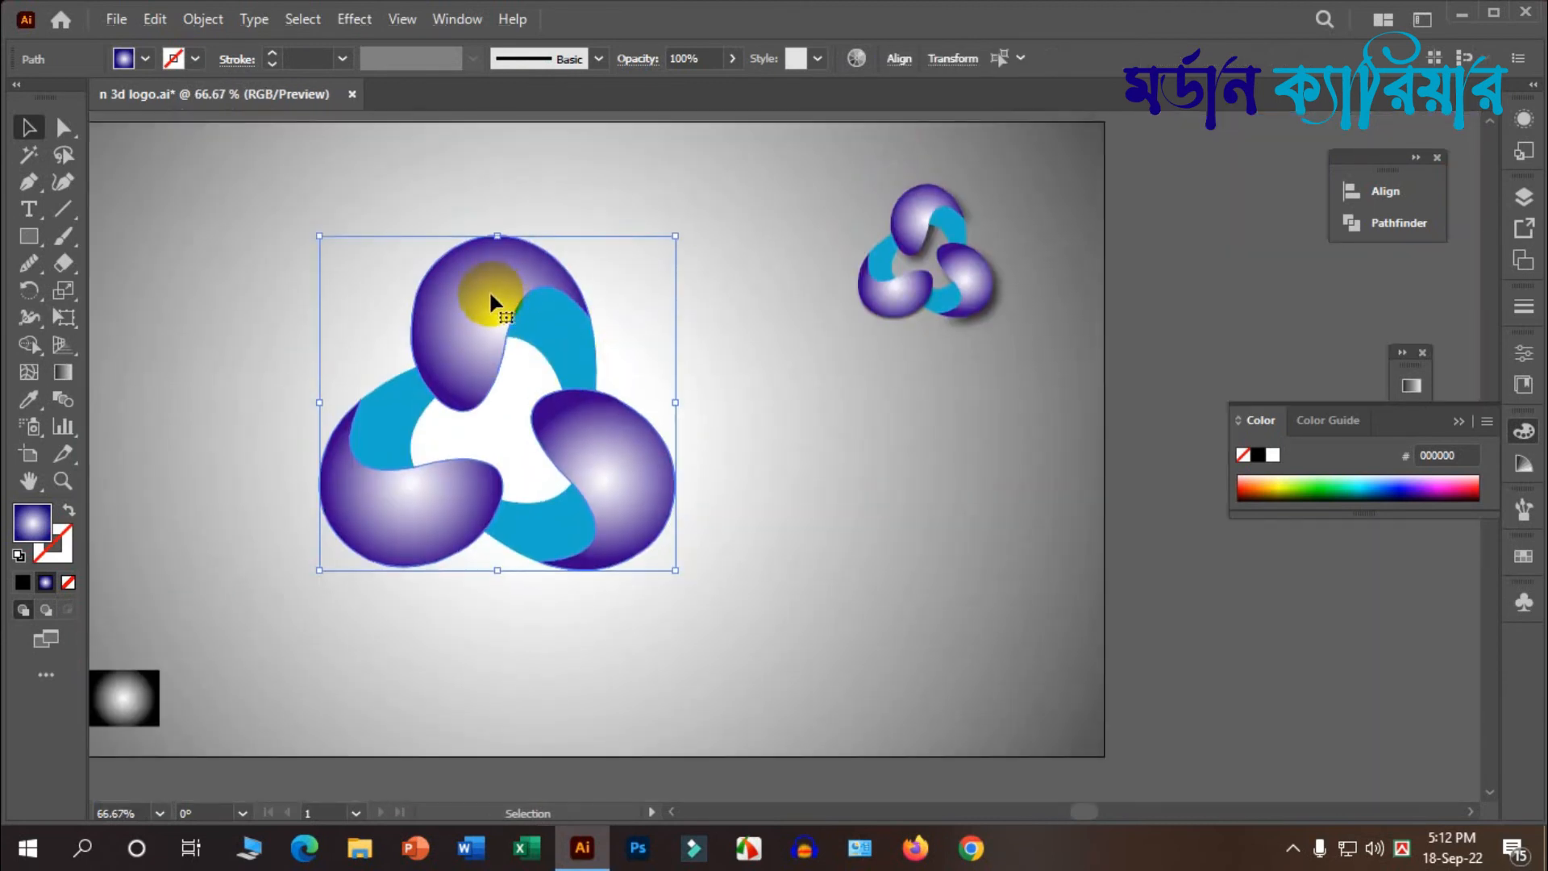
left_click(355, 20)
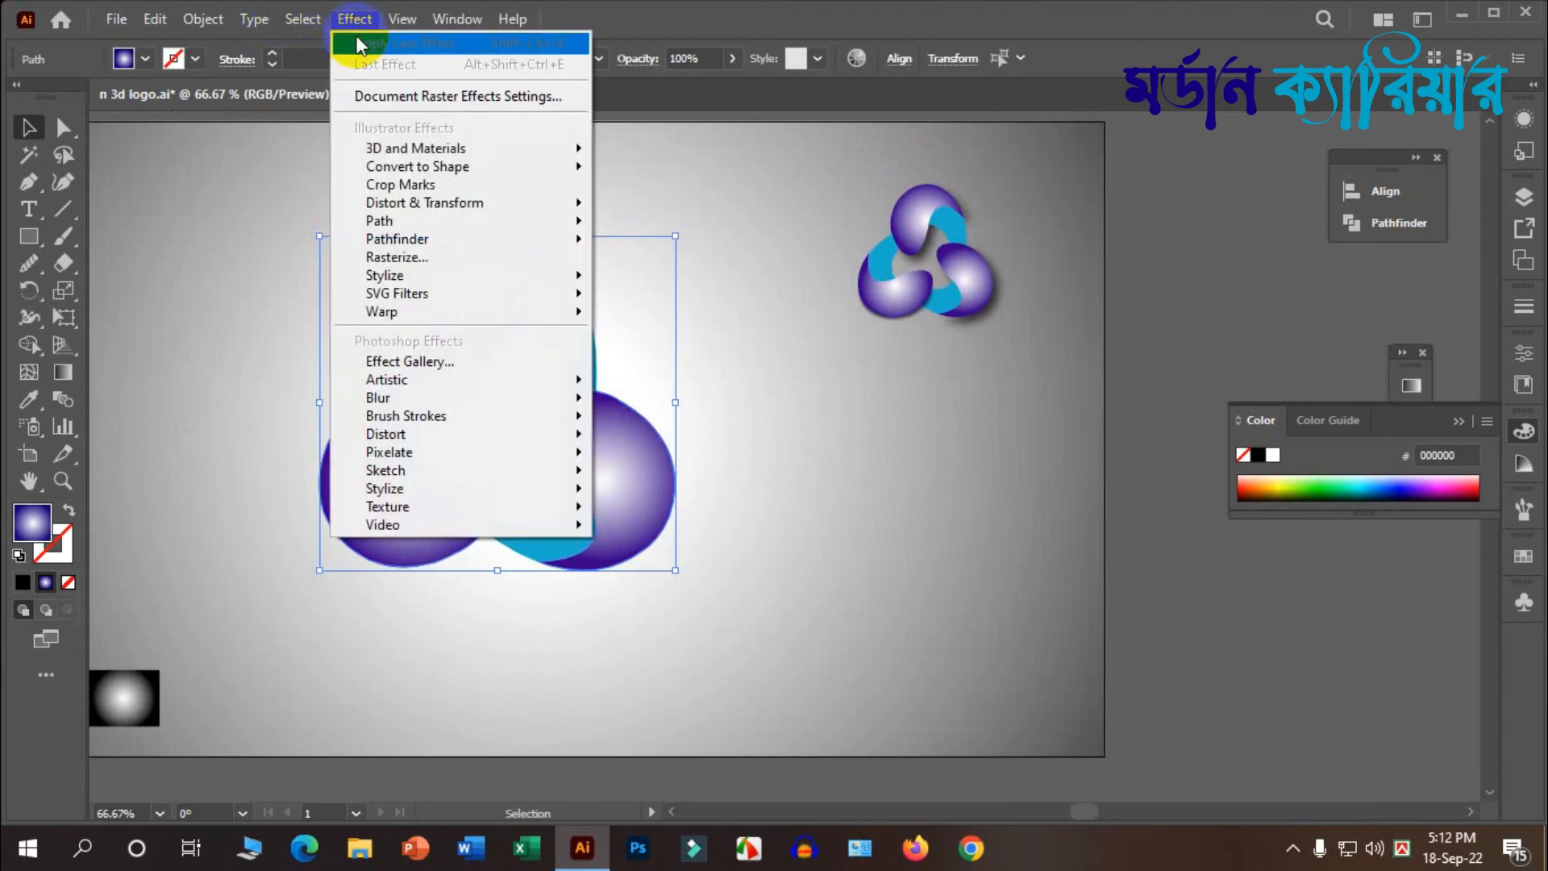
mouse_move(400, 273)
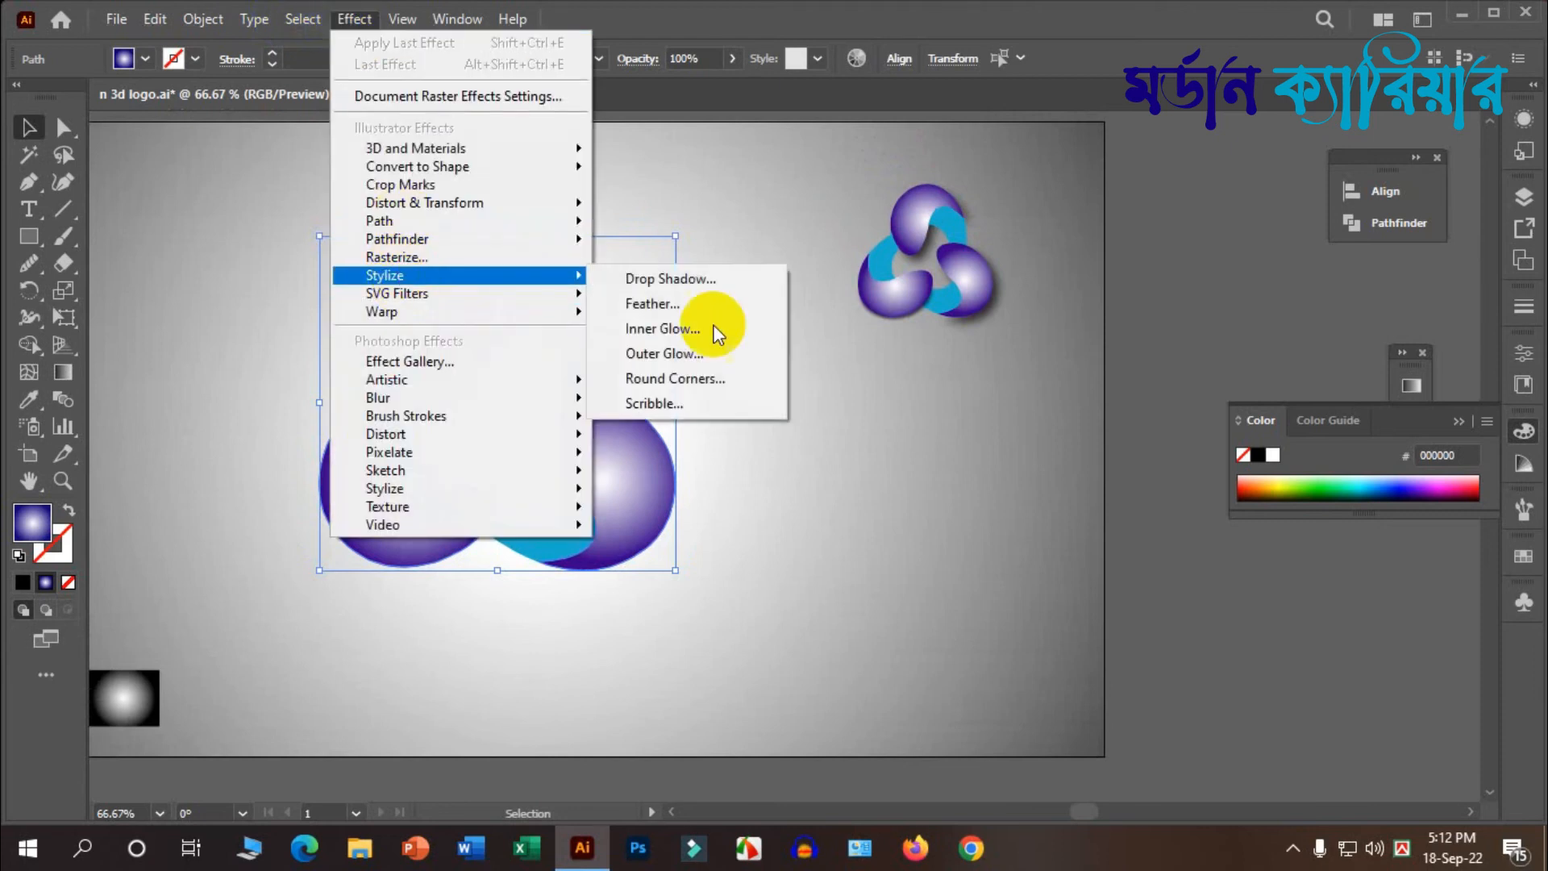
left_click(681, 279)
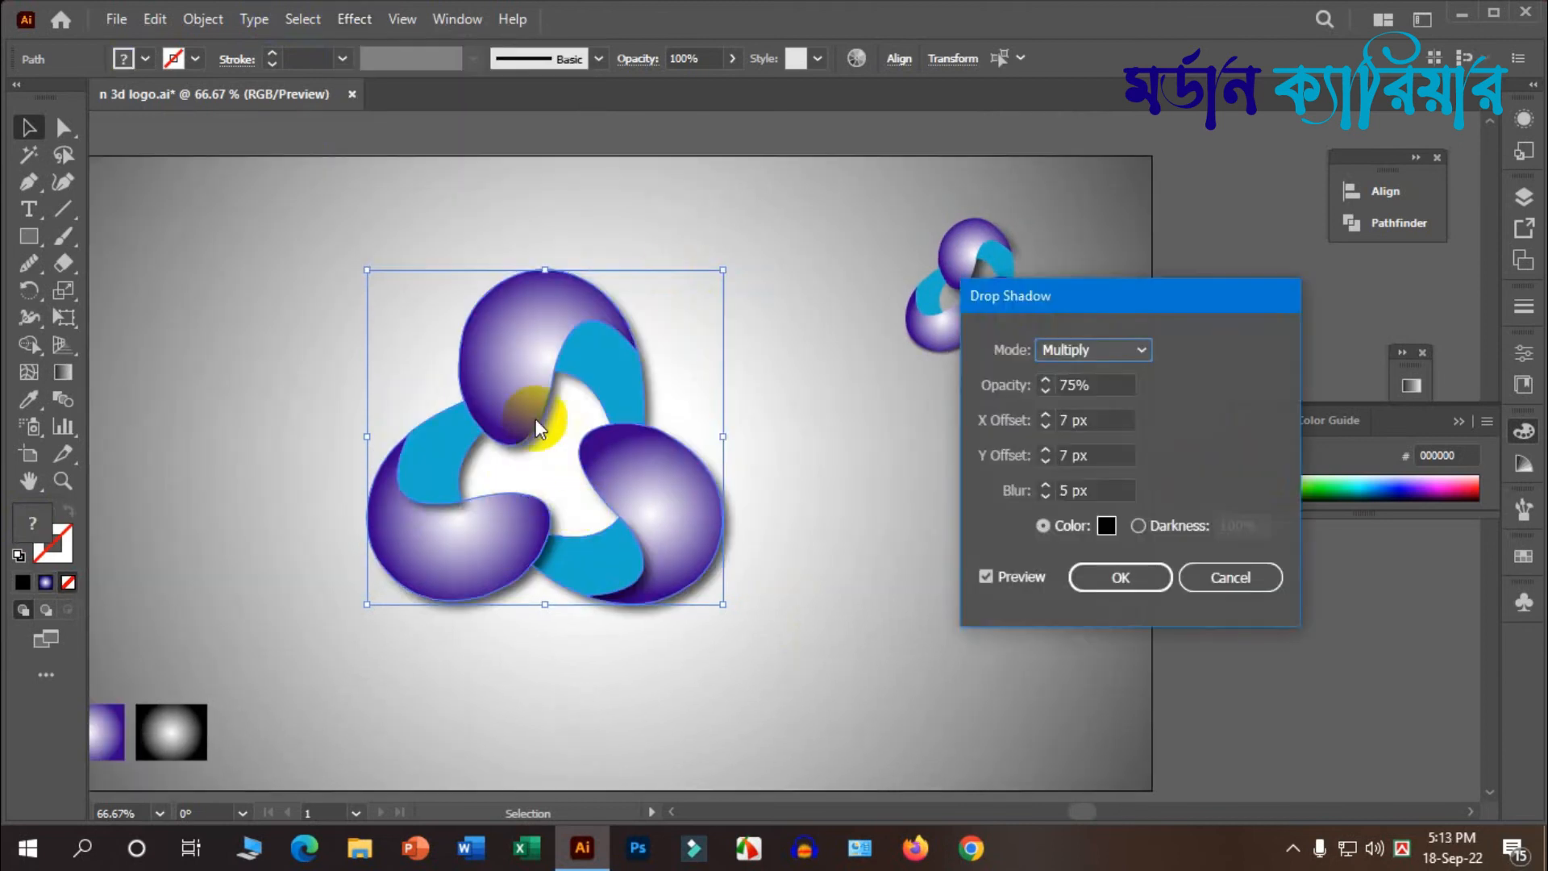
left_click_drag(1192, 324, 1088, 287)
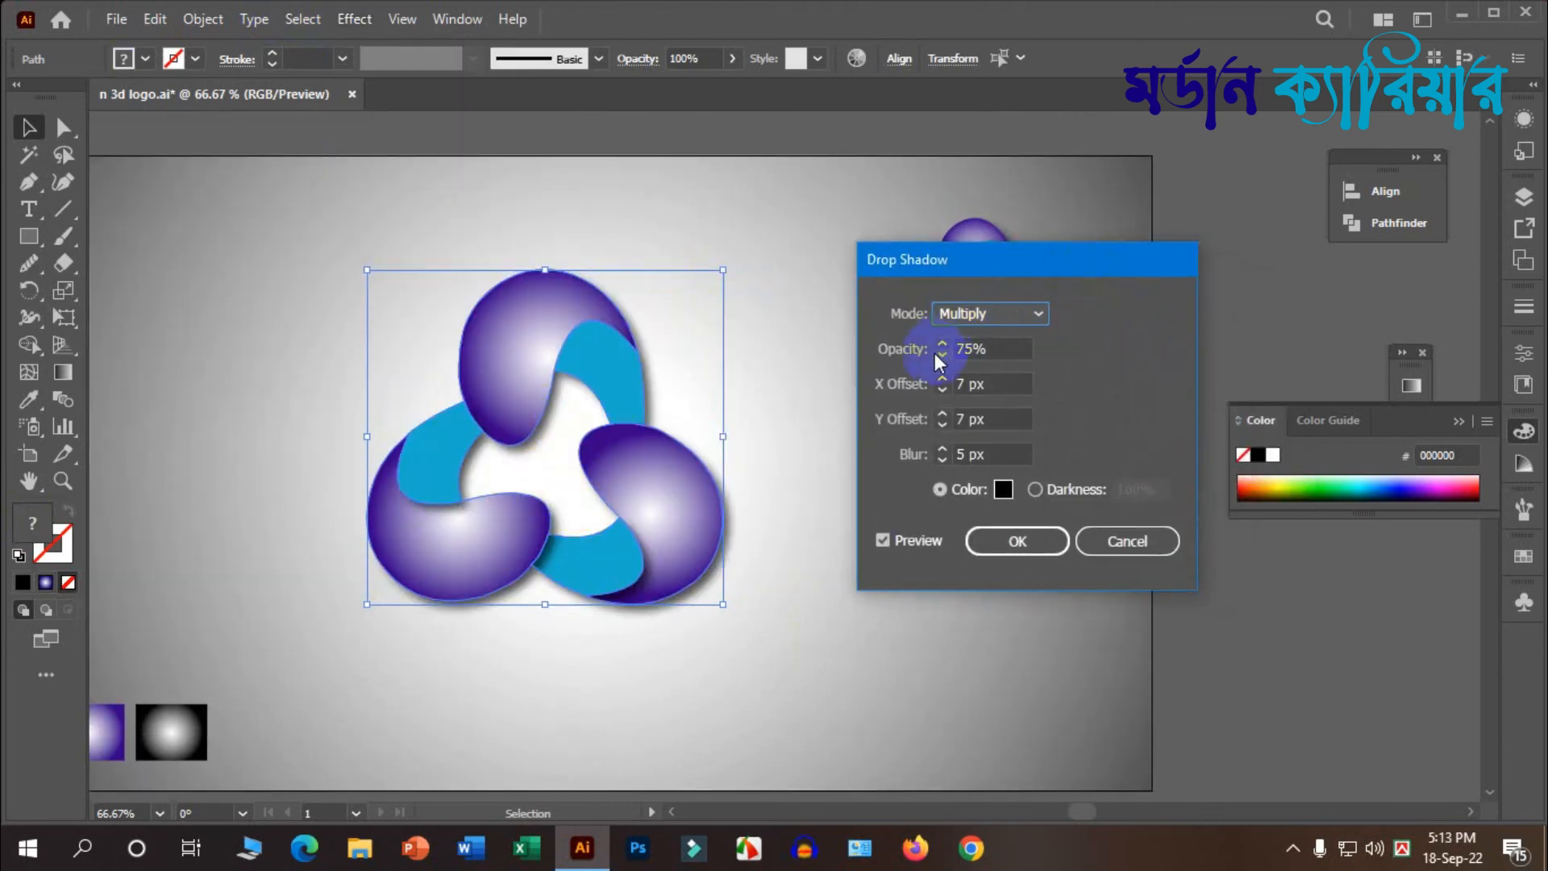
left_click(648, 409)
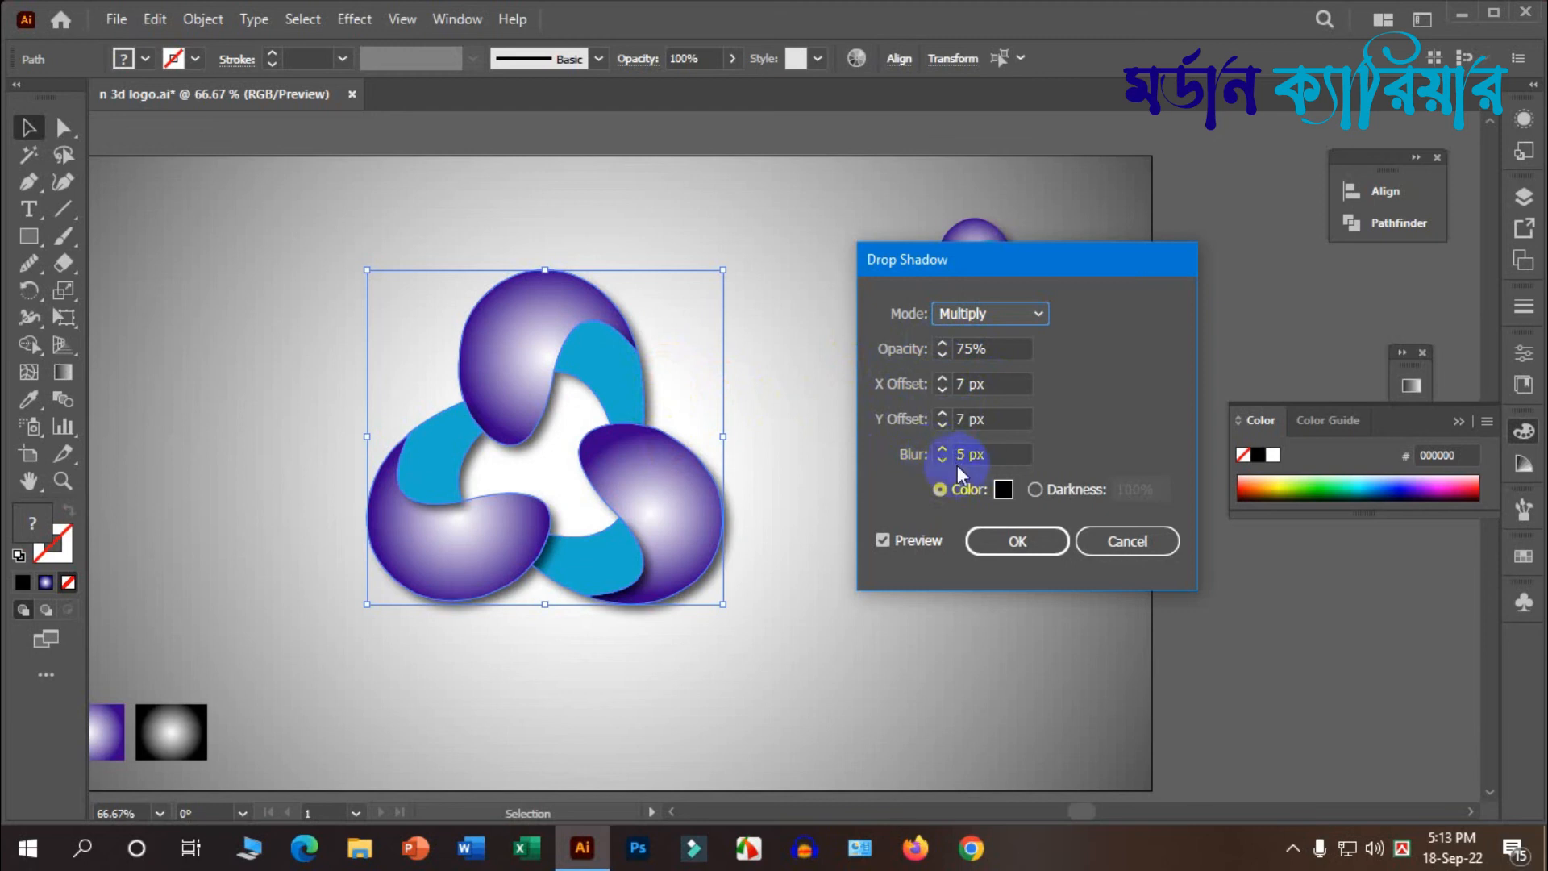
left_click(990, 382)
left_click(1030, 538)
left_click(852, 506)
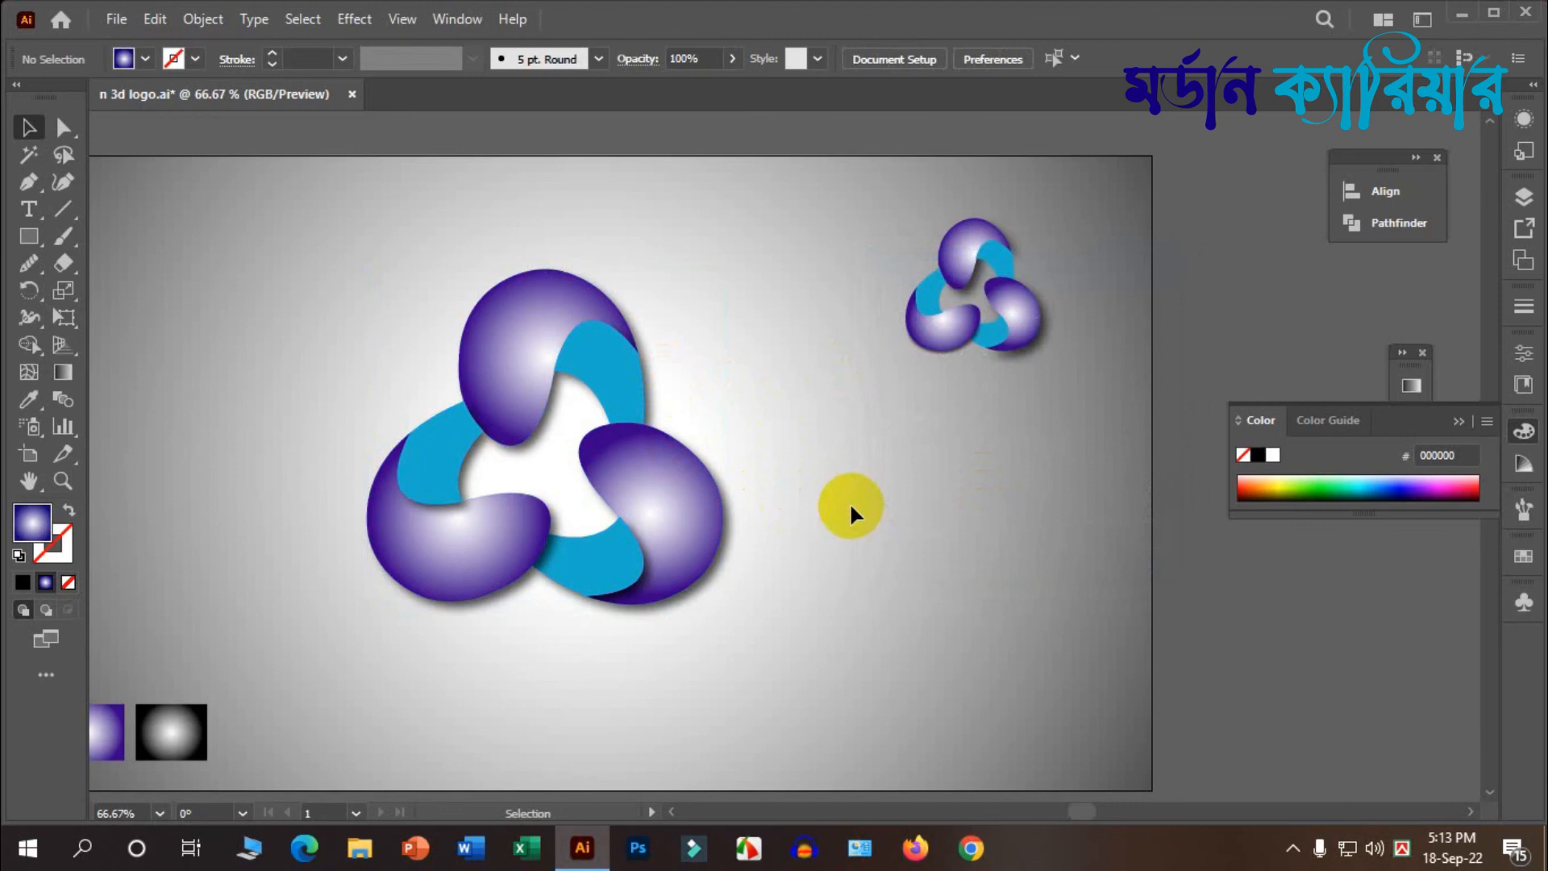
Step: Select all shapes of the large logo, group them, and clear the selection
scroll(562, 419, "down", 1)
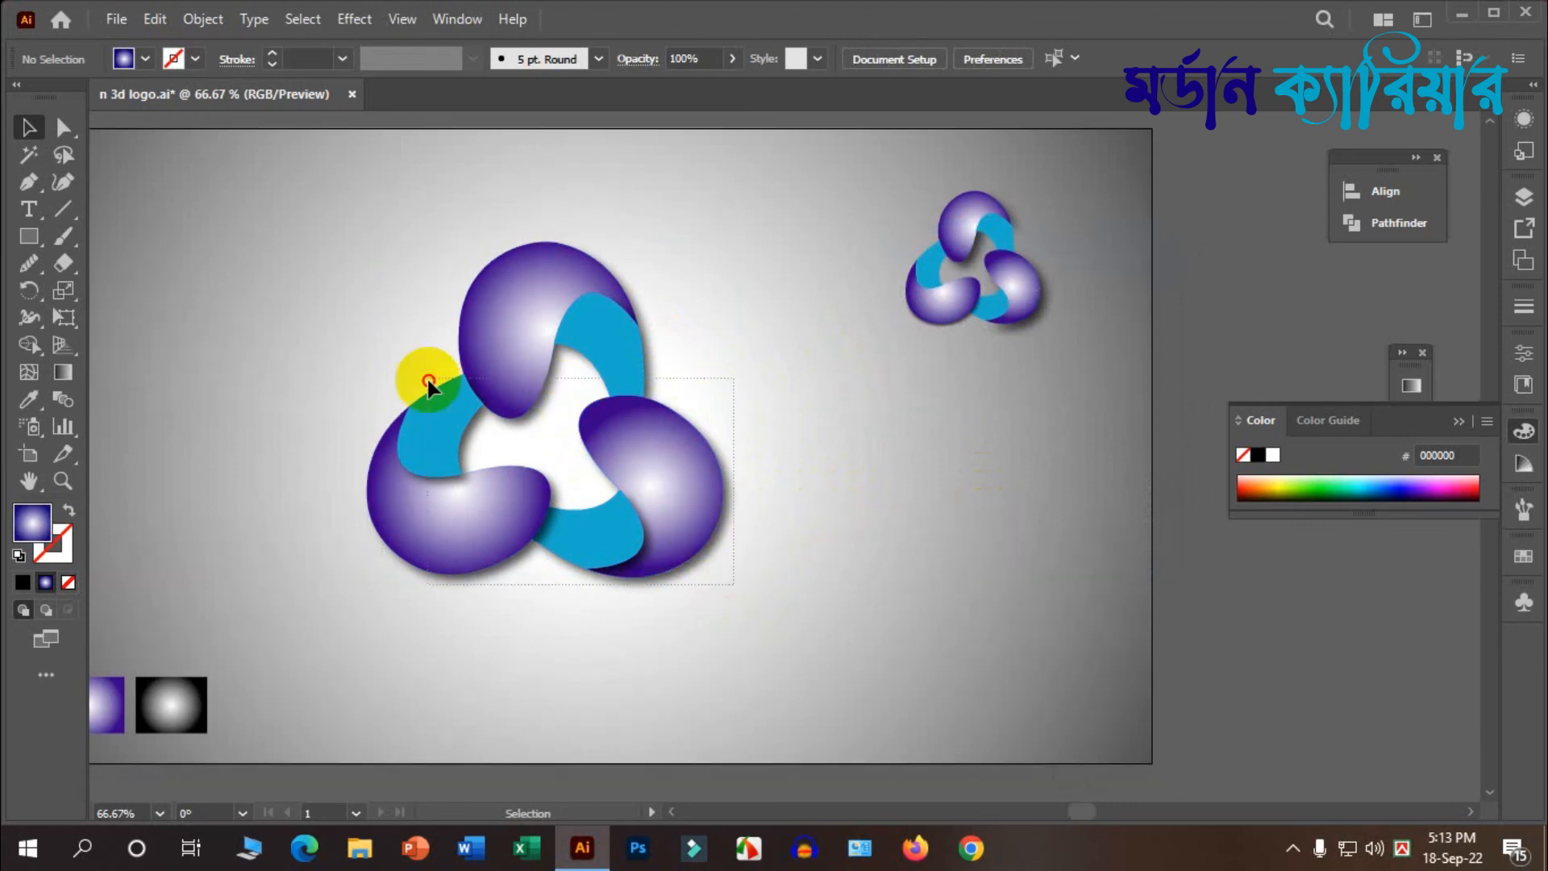
left_click_drag(428, 381, 404, 234)
right_click(534, 288)
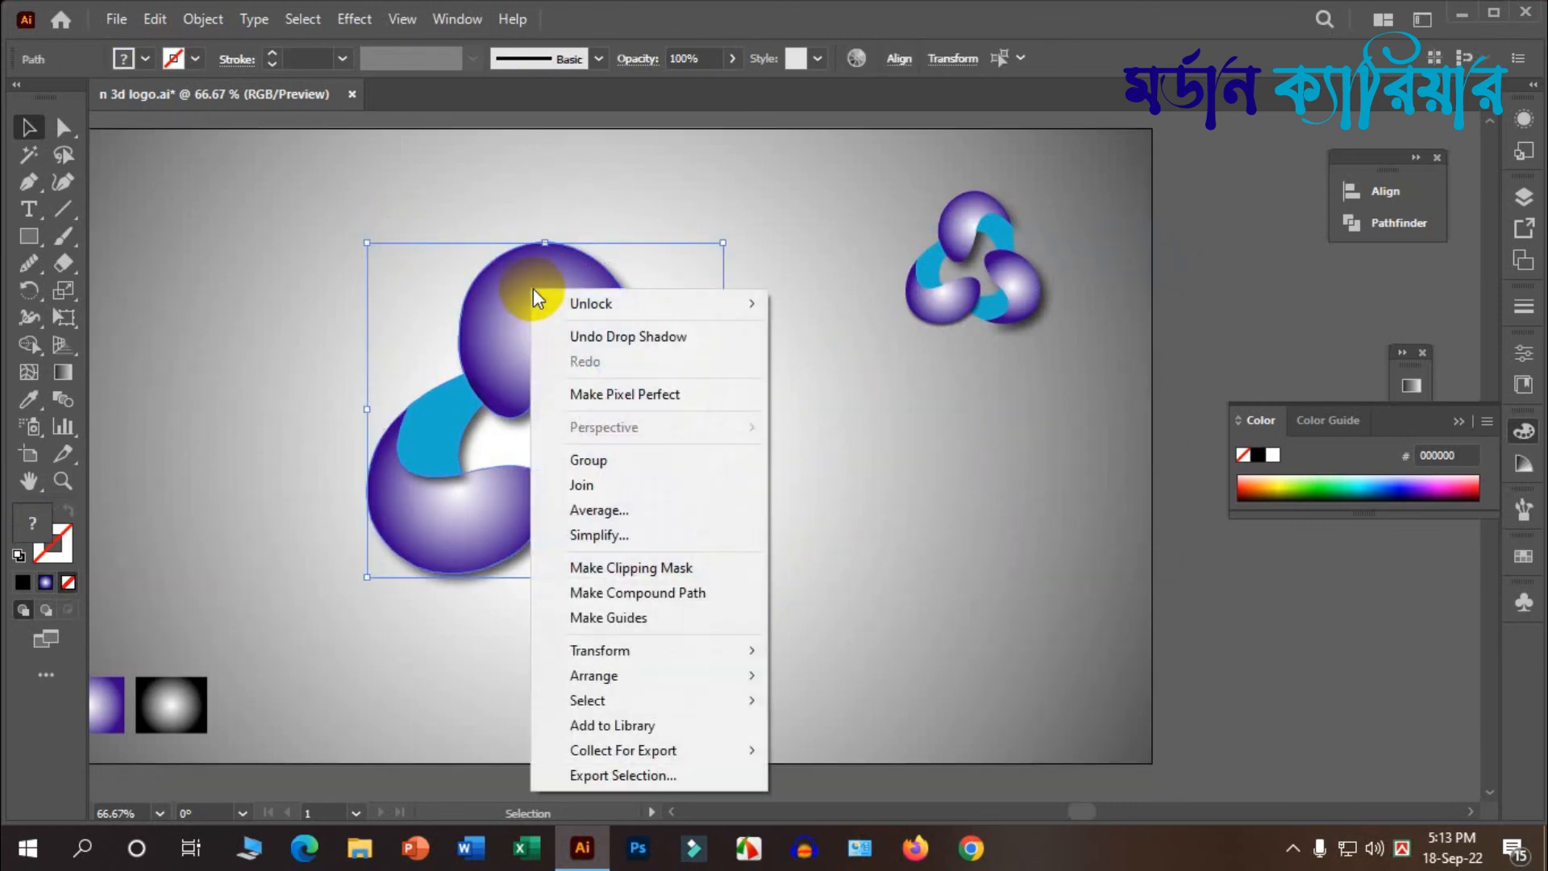
left_click(598, 453)
left_click(806, 513)
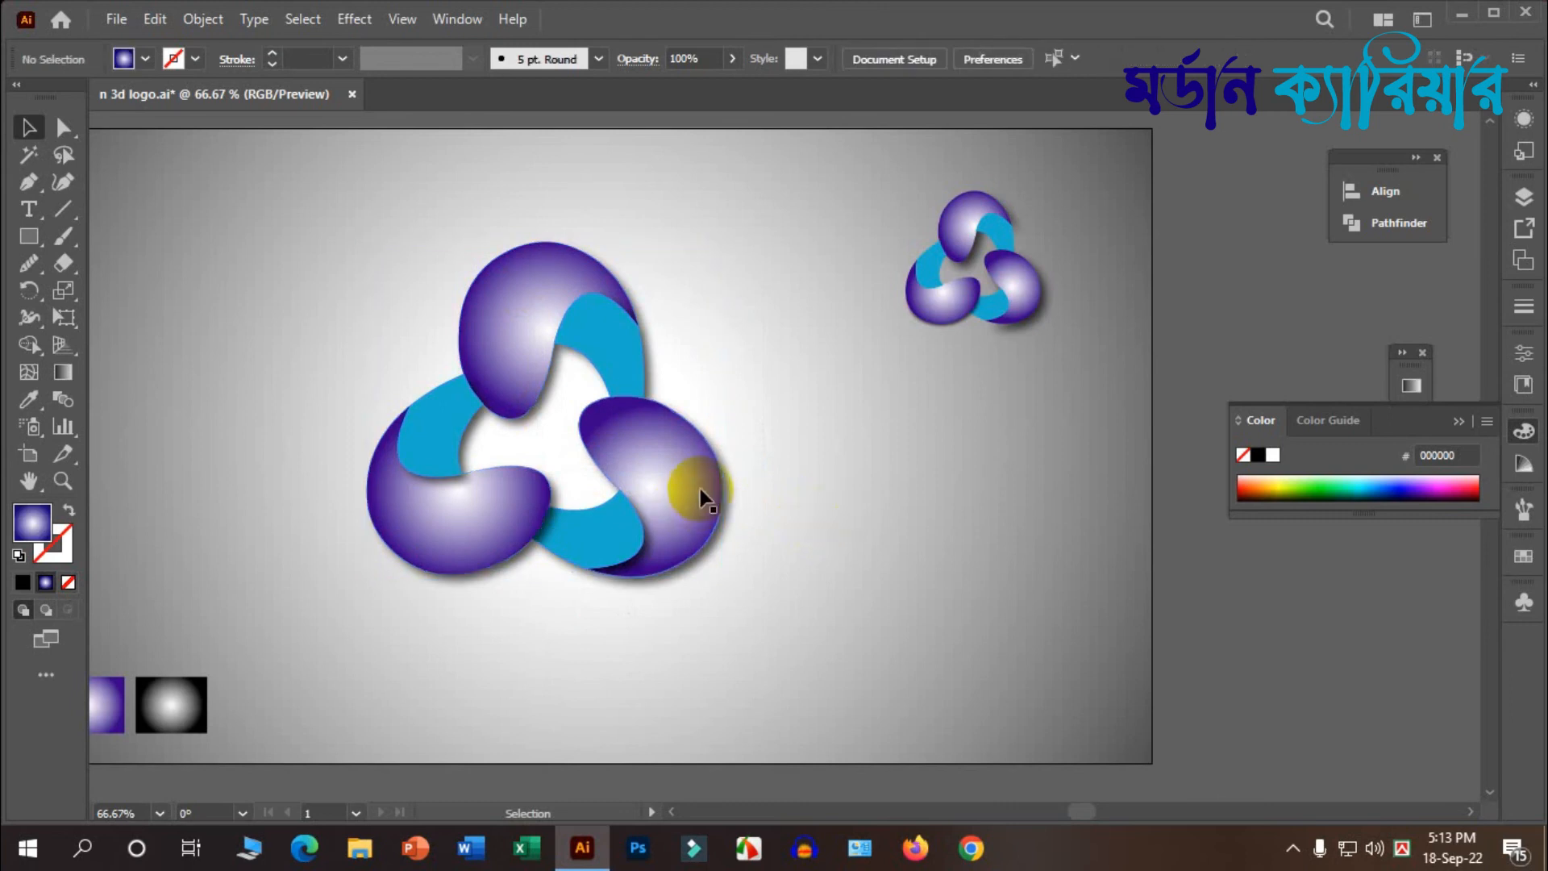
Step: Move the grouped logo slightly up and towards the artboard's horizontal centre, and deselect it
left_click_drag(702, 496, 691, 449)
scroll(710, 464, "down", 1)
key("super")
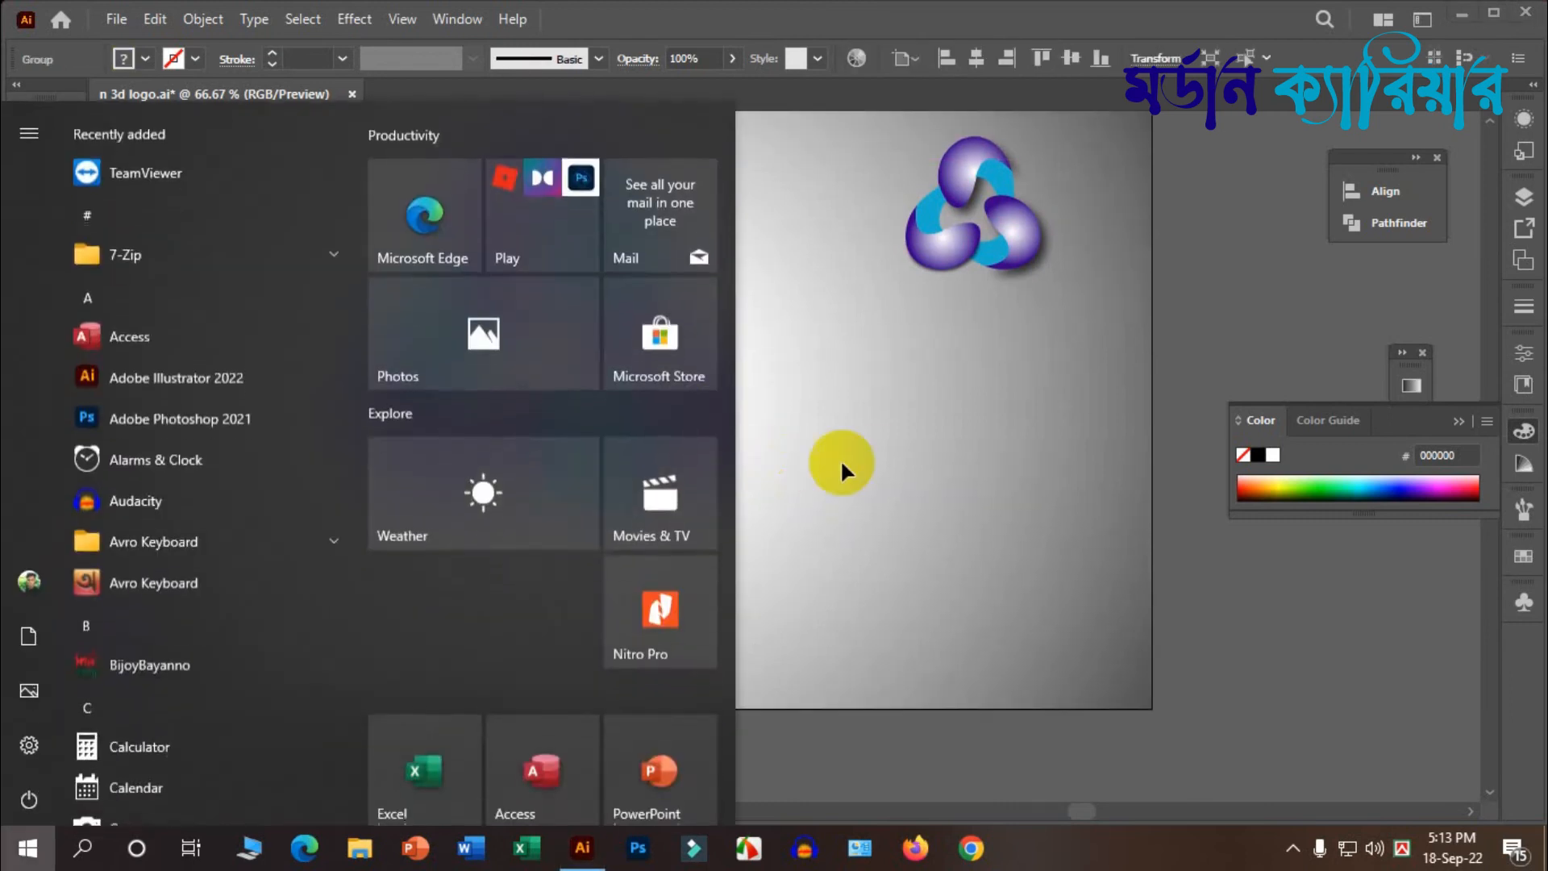
left_click(806, 453)
scroll(792, 456, "down", 1)
scroll(792, 456, "up", 1)
left_click_drag(708, 468, 725, 478)
left_click(835, 487)
scroll(688, 513, "down", 1)
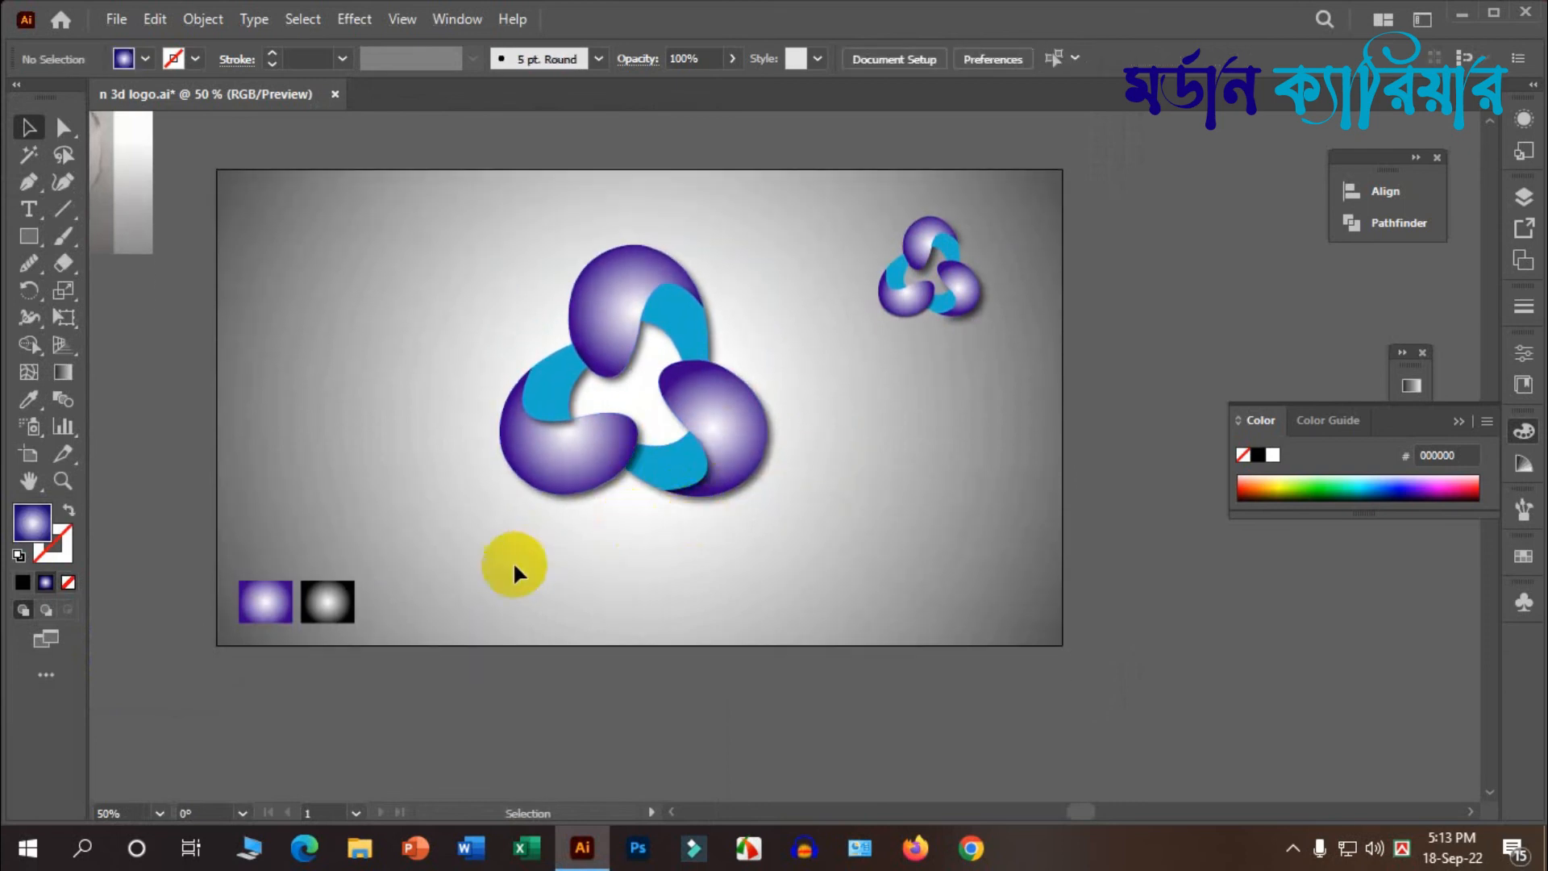
Step: Draw a circle left of the logo with the Ellipse tool and fill it with the radial gradient sampled from the black-and-white reference rectangle
scroll(500, 534, "up", 1)
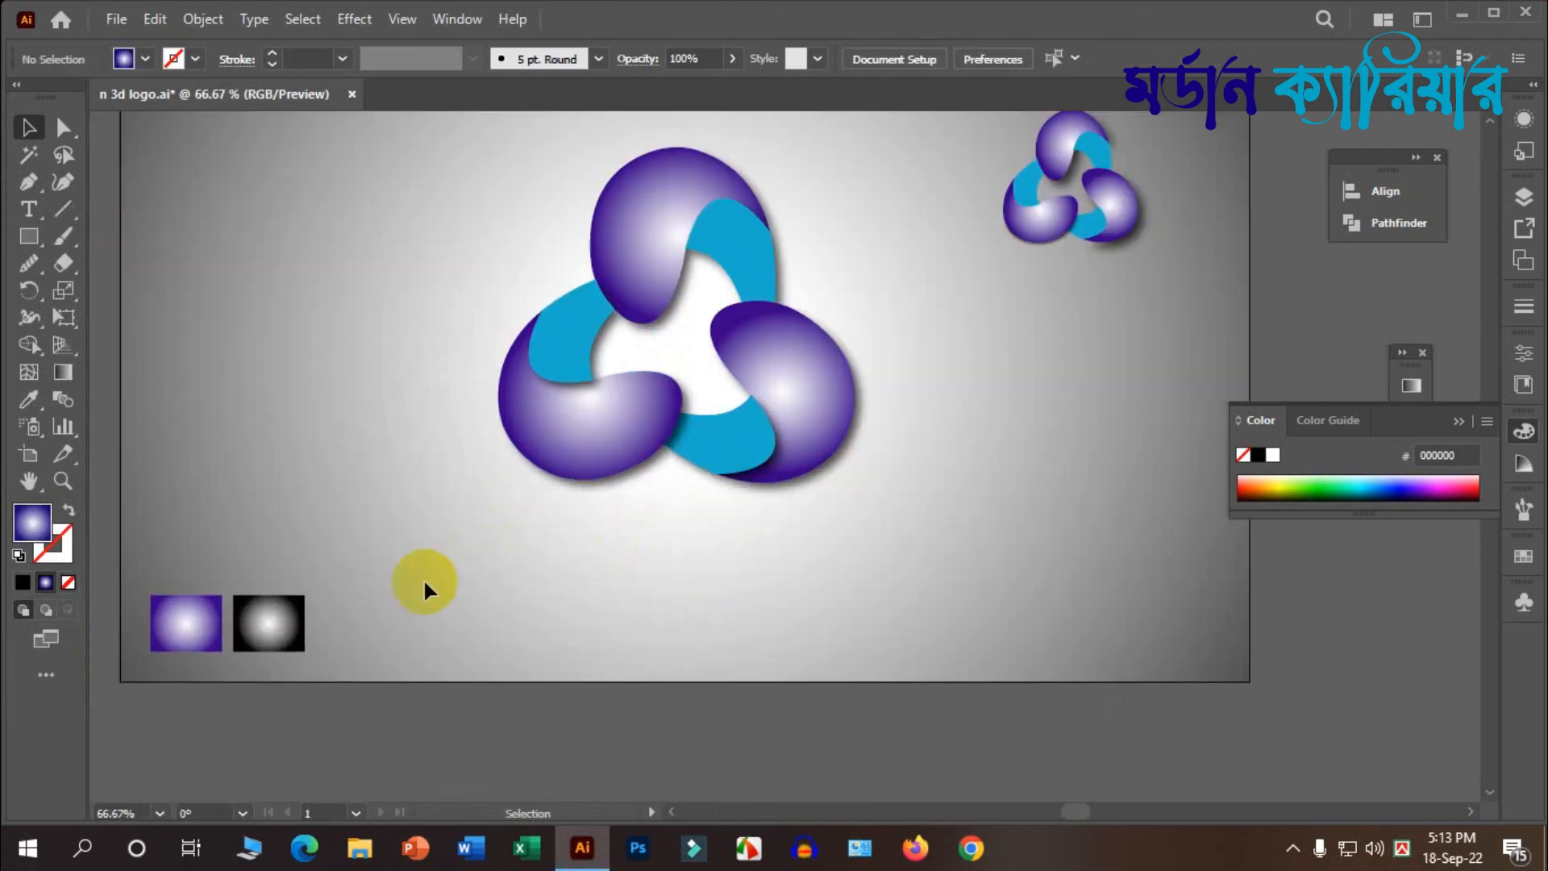
left_click_drag(14, 256, 109, 287)
left_click_drag(256, 257, 434, 434)
scroll(421, 421, "up", 1)
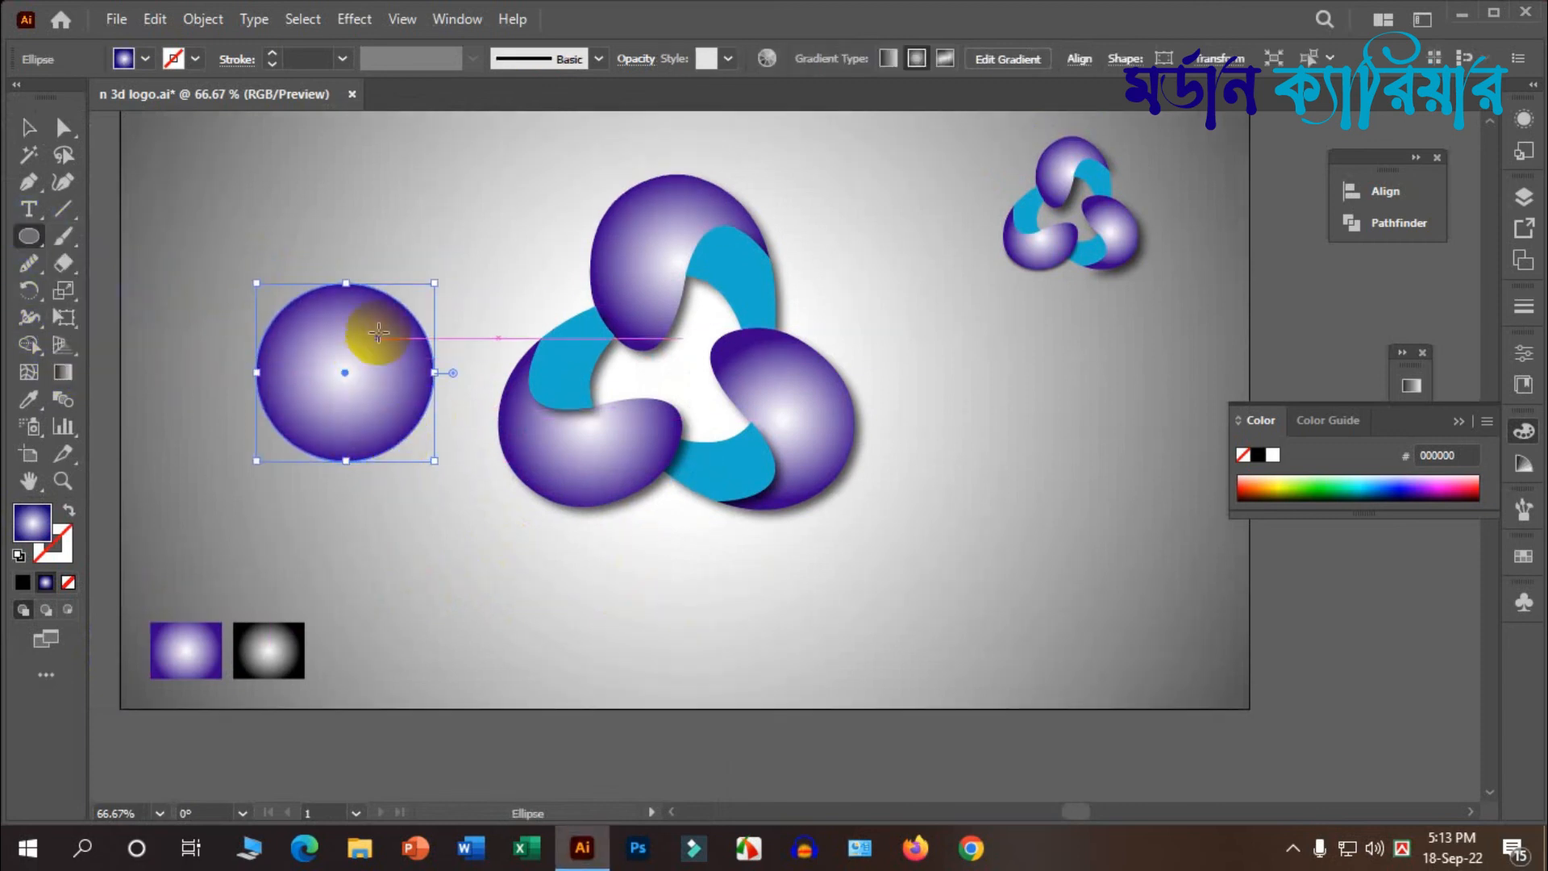
left_click(29, 399)
left_click(264, 644)
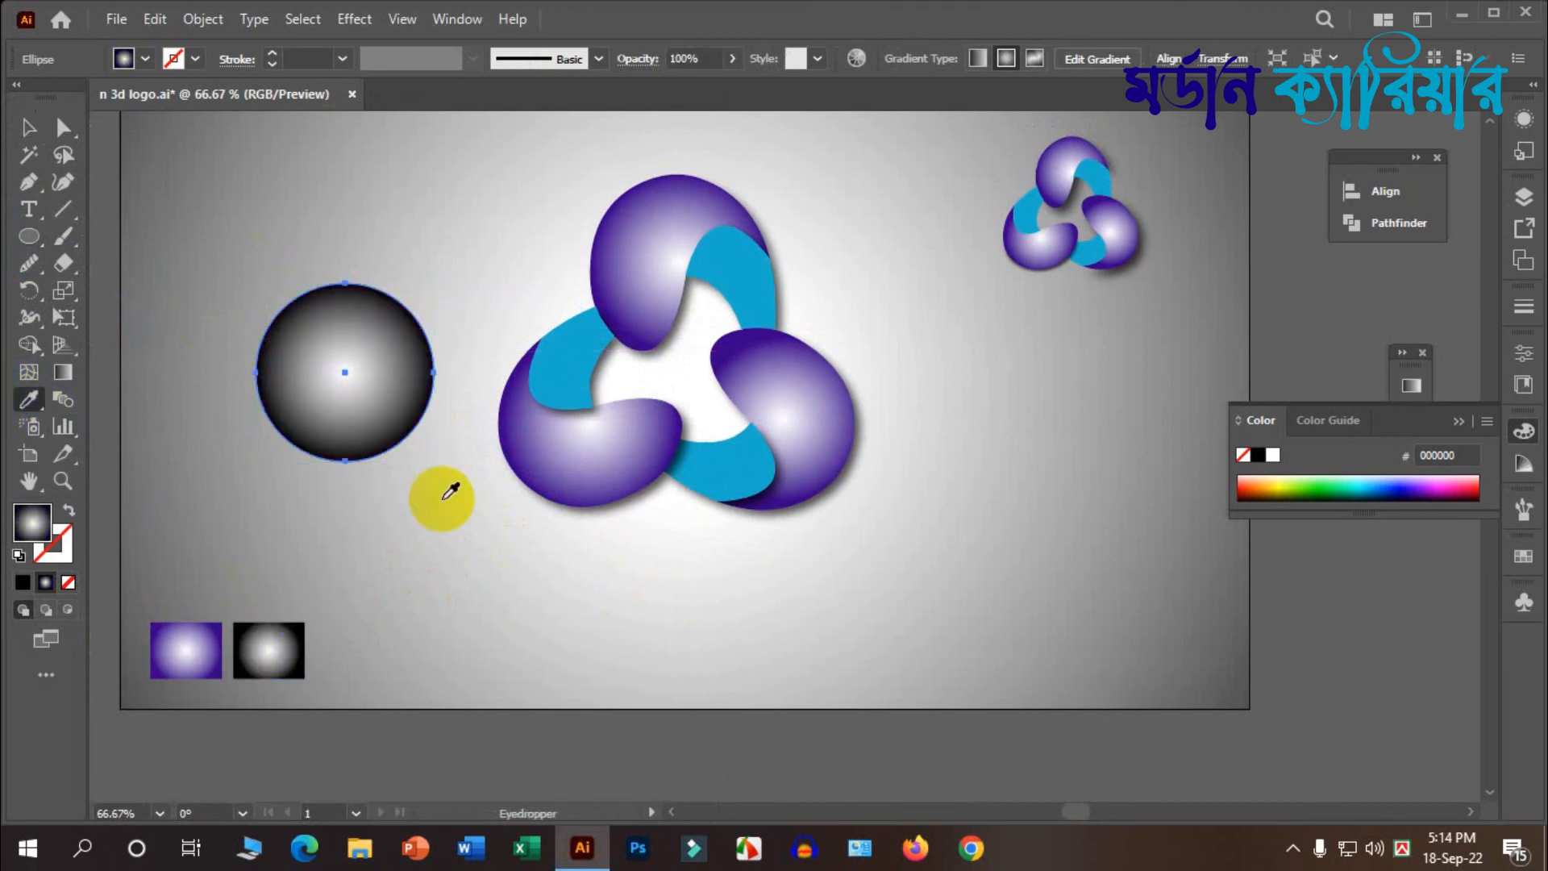
left_click(31, 129)
left_click(318, 207)
Step: Reverse the circle's radial gradient so that it runs from a black centre to a white edge
left_click(371, 430)
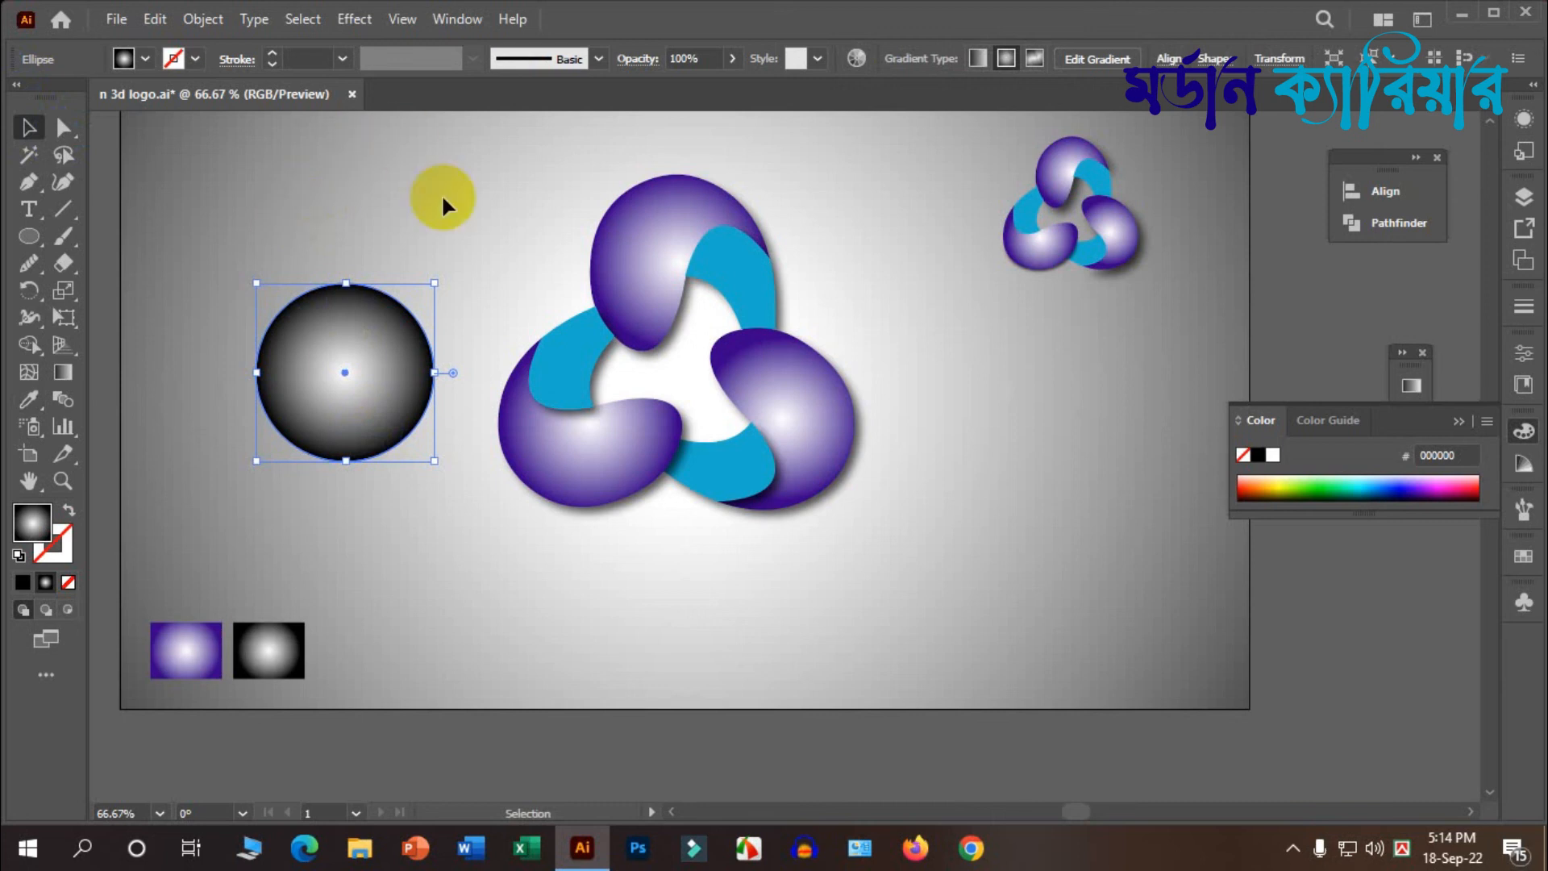
left_click(1525, 467)
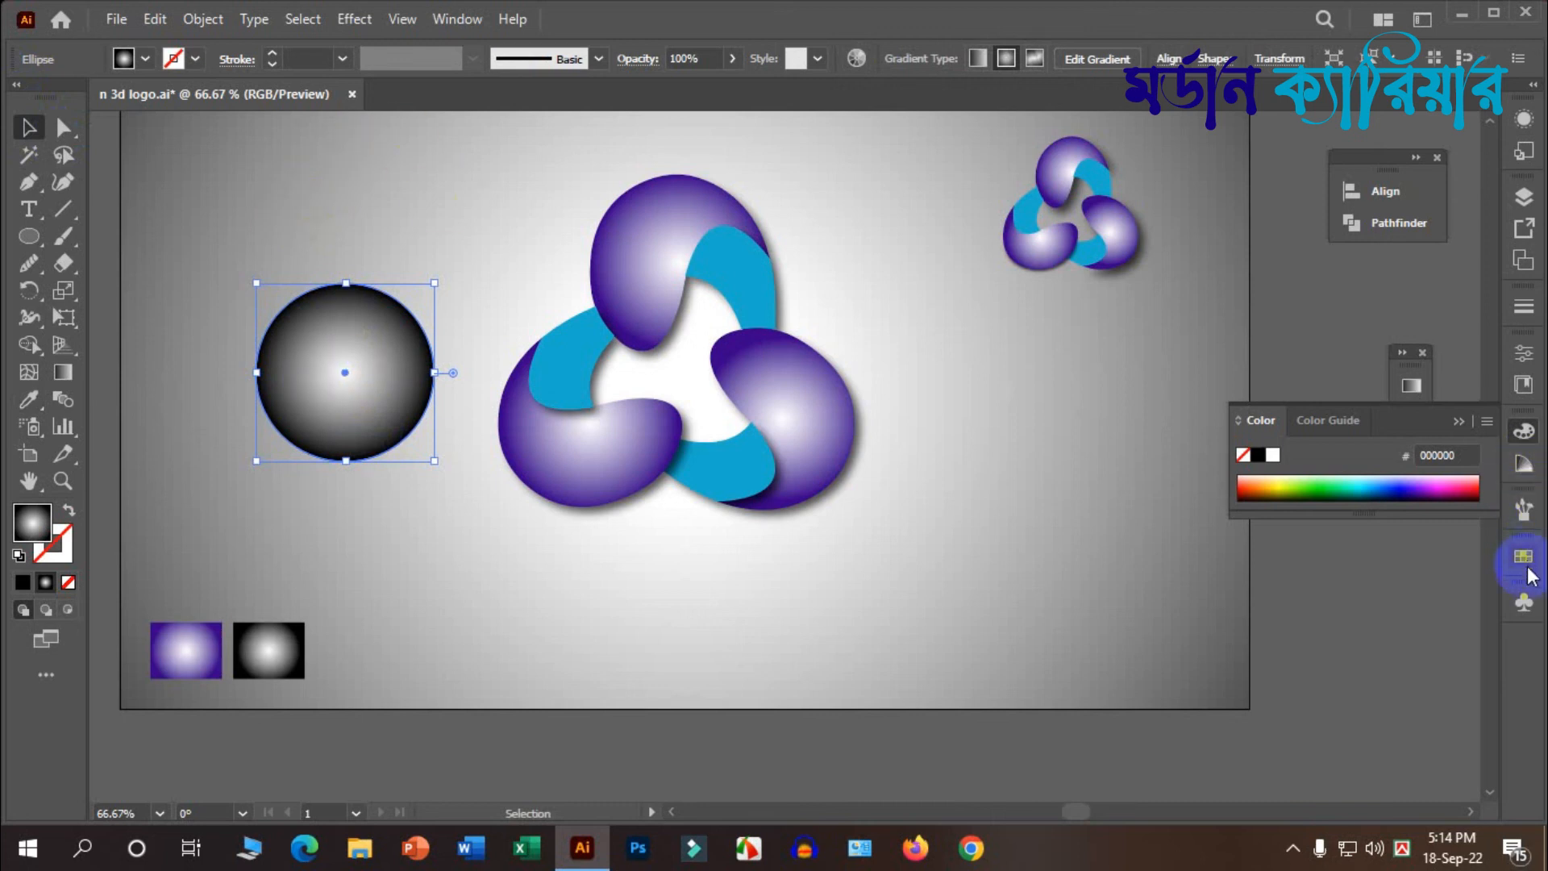
left_click(1412, 385)
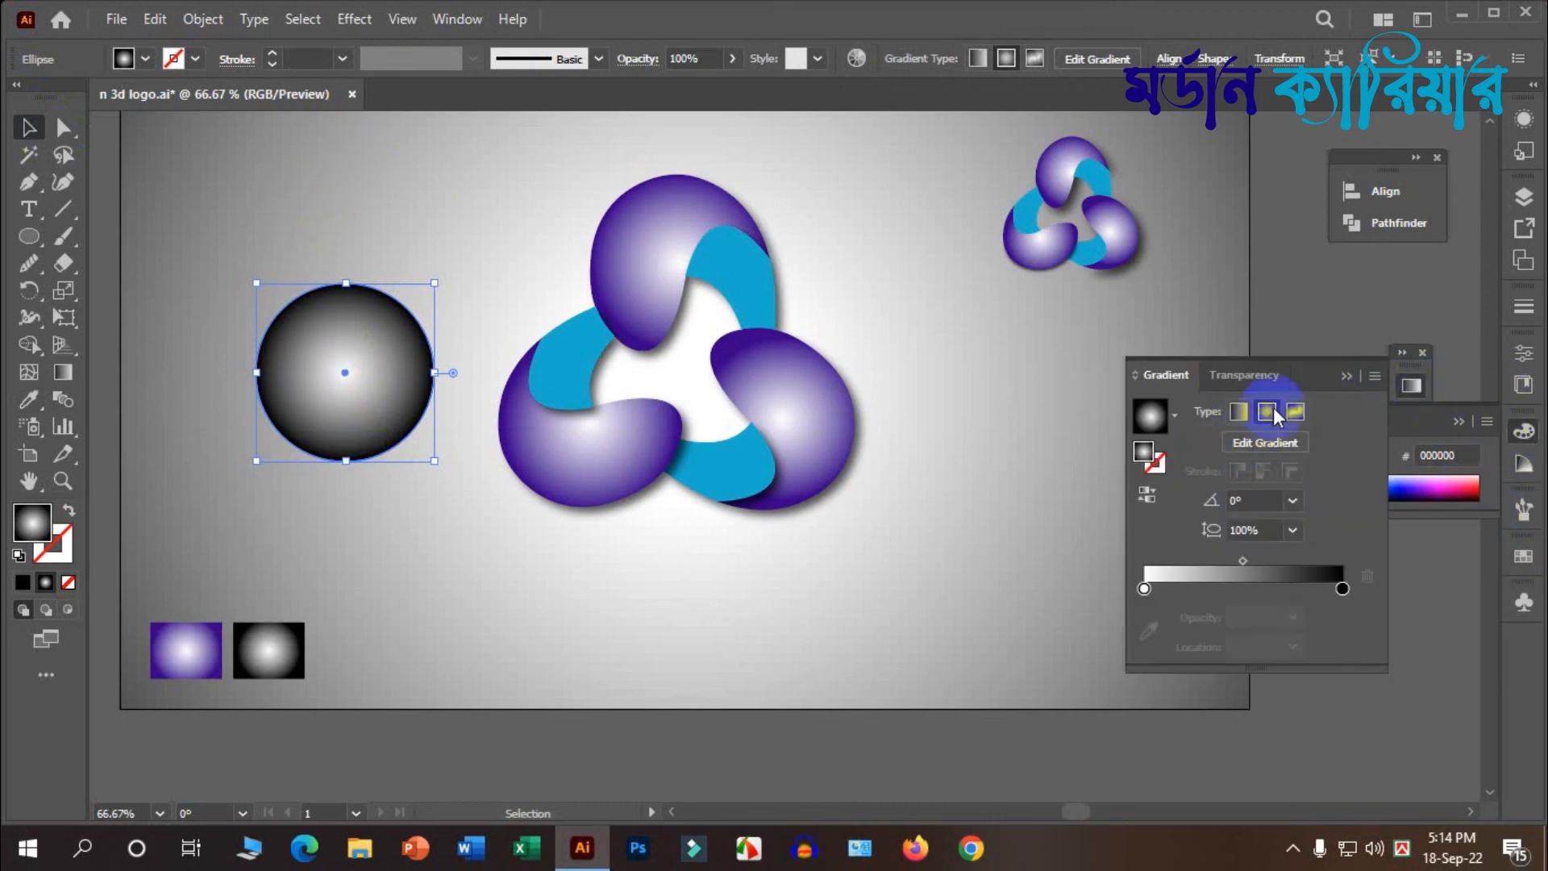
left_click(1148, 497)
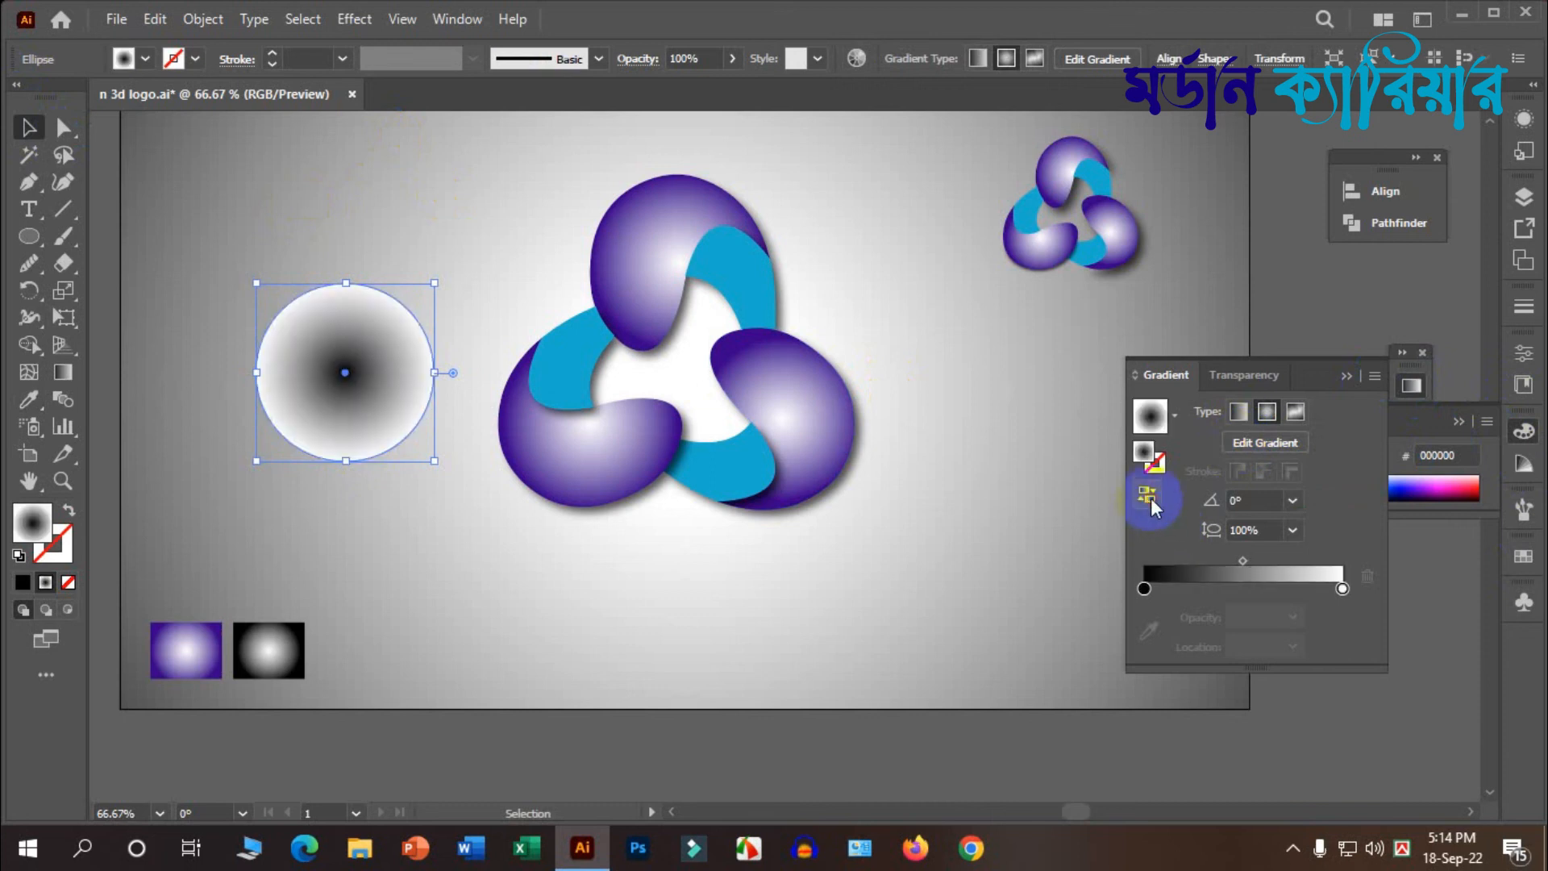
Step: Set the opacity of the gradient's outer white stop to 0%
left_click(1342, 589)
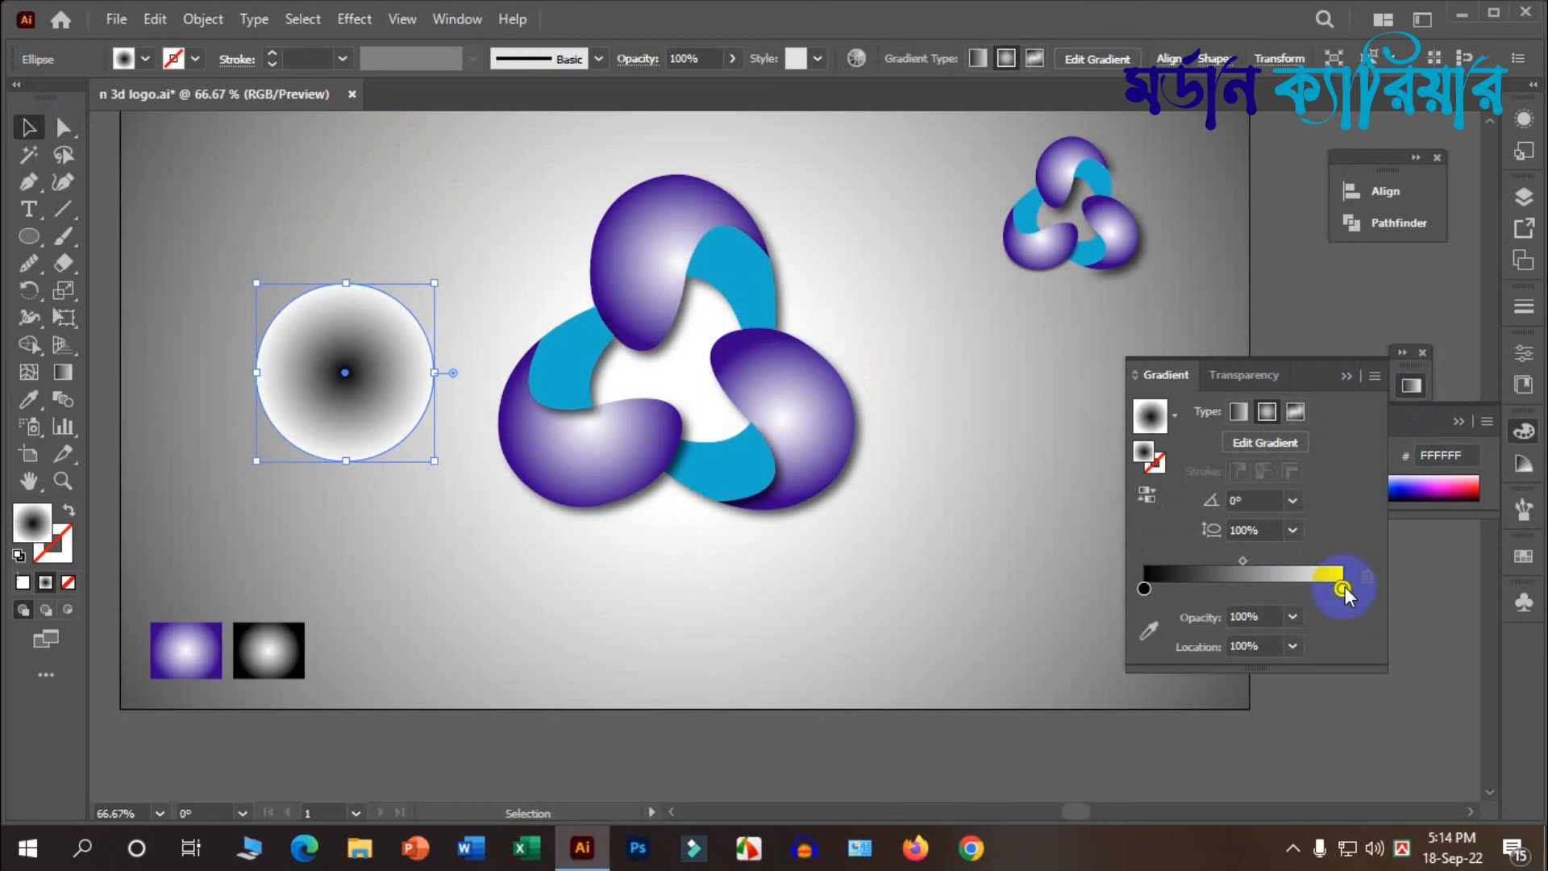
double_click(1342, 588)
left_click(1175, 310)
left_click(1185, 310)
left_click(1200, 337)
left_click(750, 490)
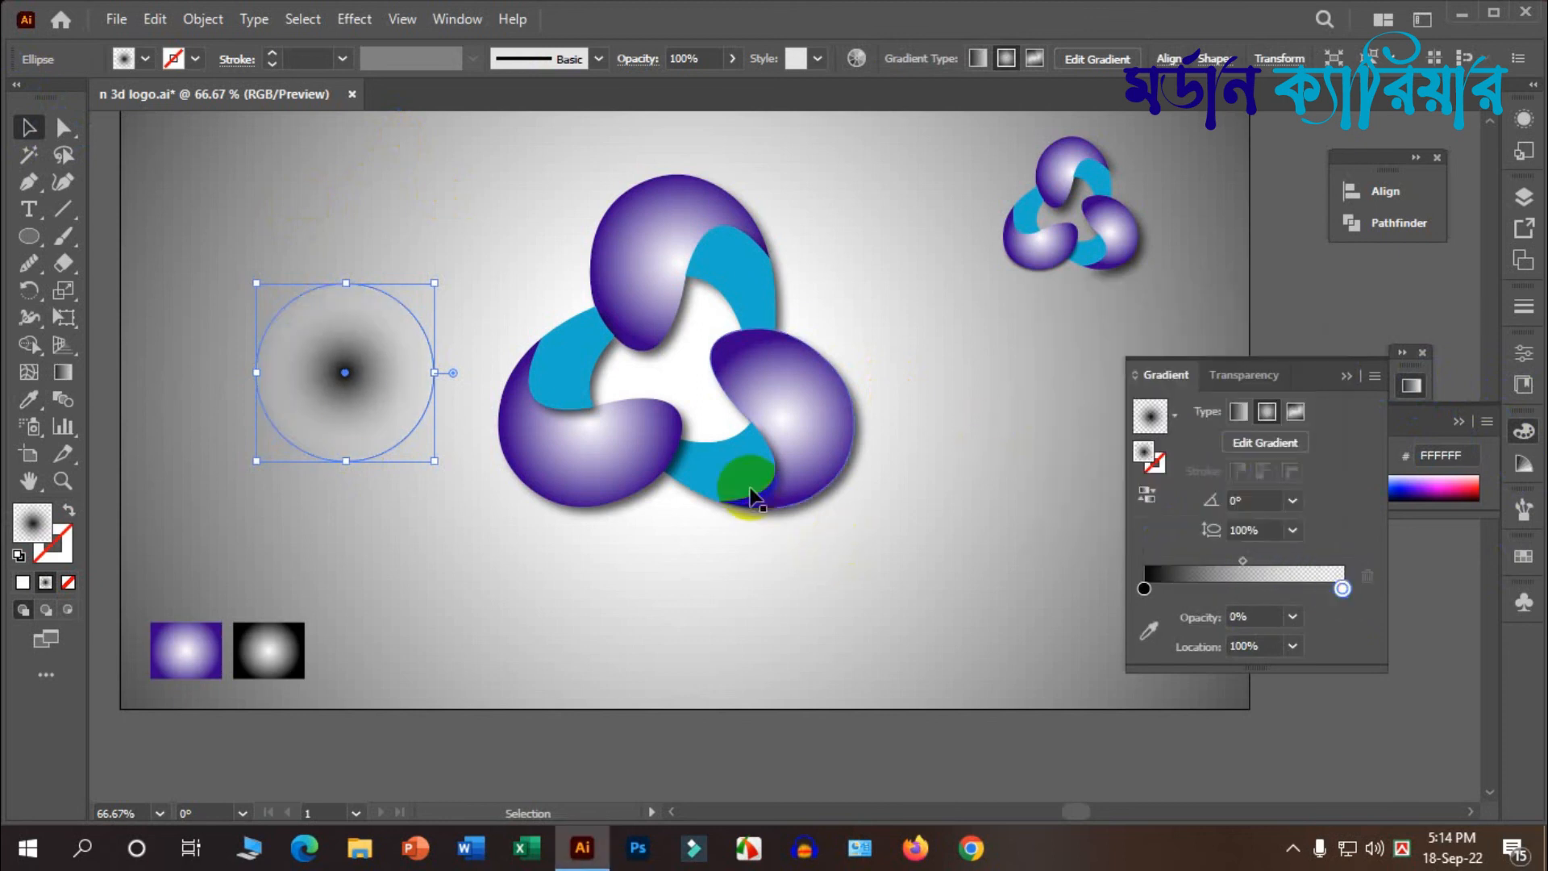
Step: Flatten and widen the gradient circle into a long thin ellipse and place it just beneath the logo as a ground shadow
left_click_drag(348, 283, 348, 420)
left_click_drag(435, 438, 694, 453)
left_click_drag(500, 459, 691, 519)
Step: Set the ground-shadow ellipse's opacity to 69%, deselect it, and collapse the gradient settings
left_click(732, 58)
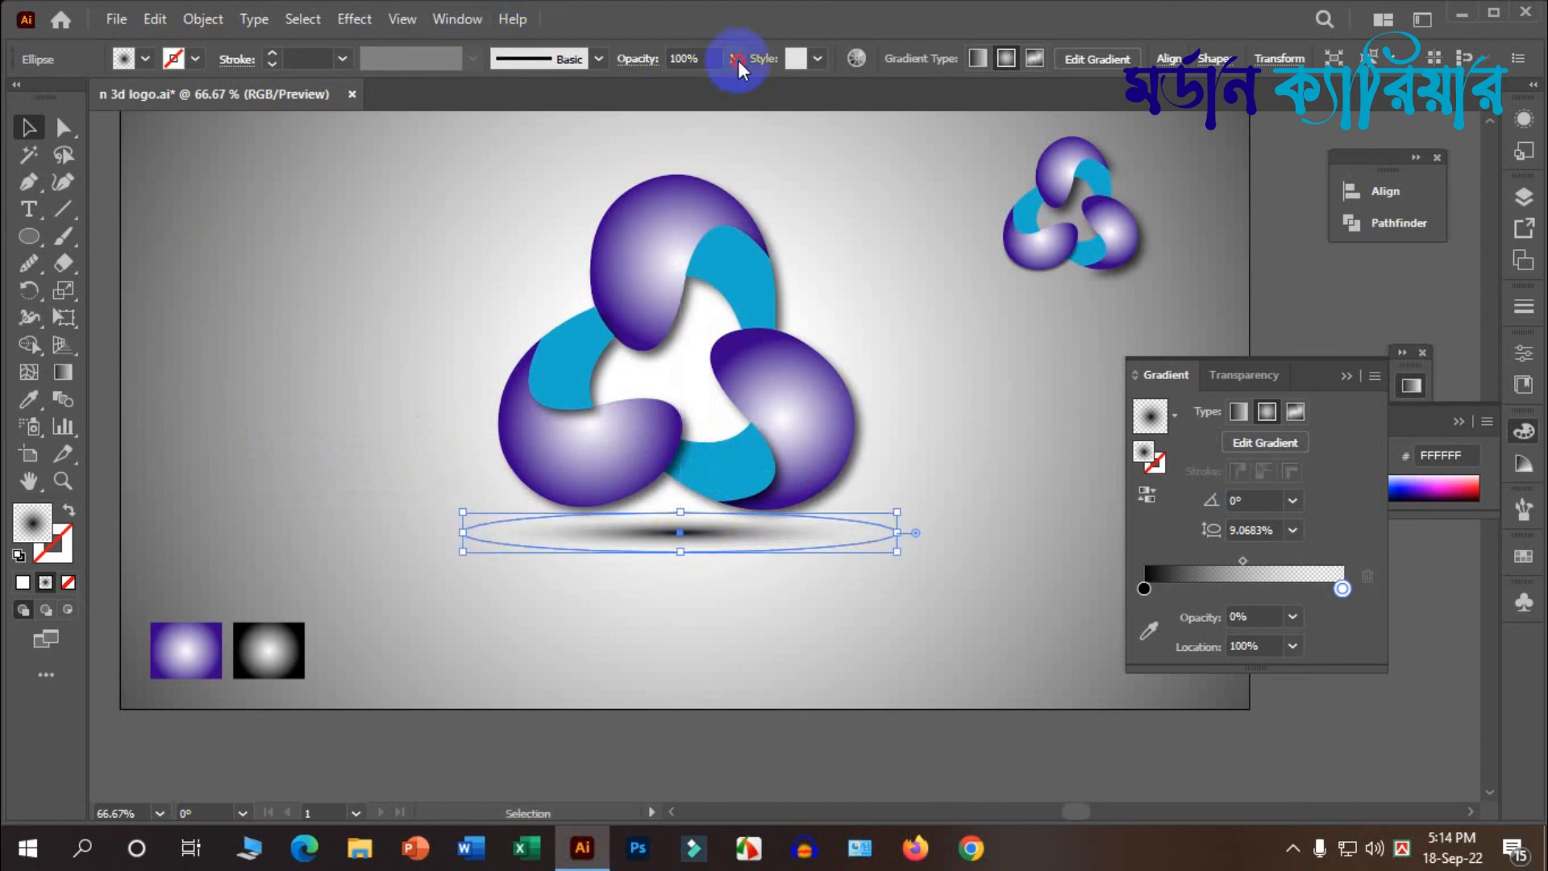
left_click_drag(686, 84, 662, 113)
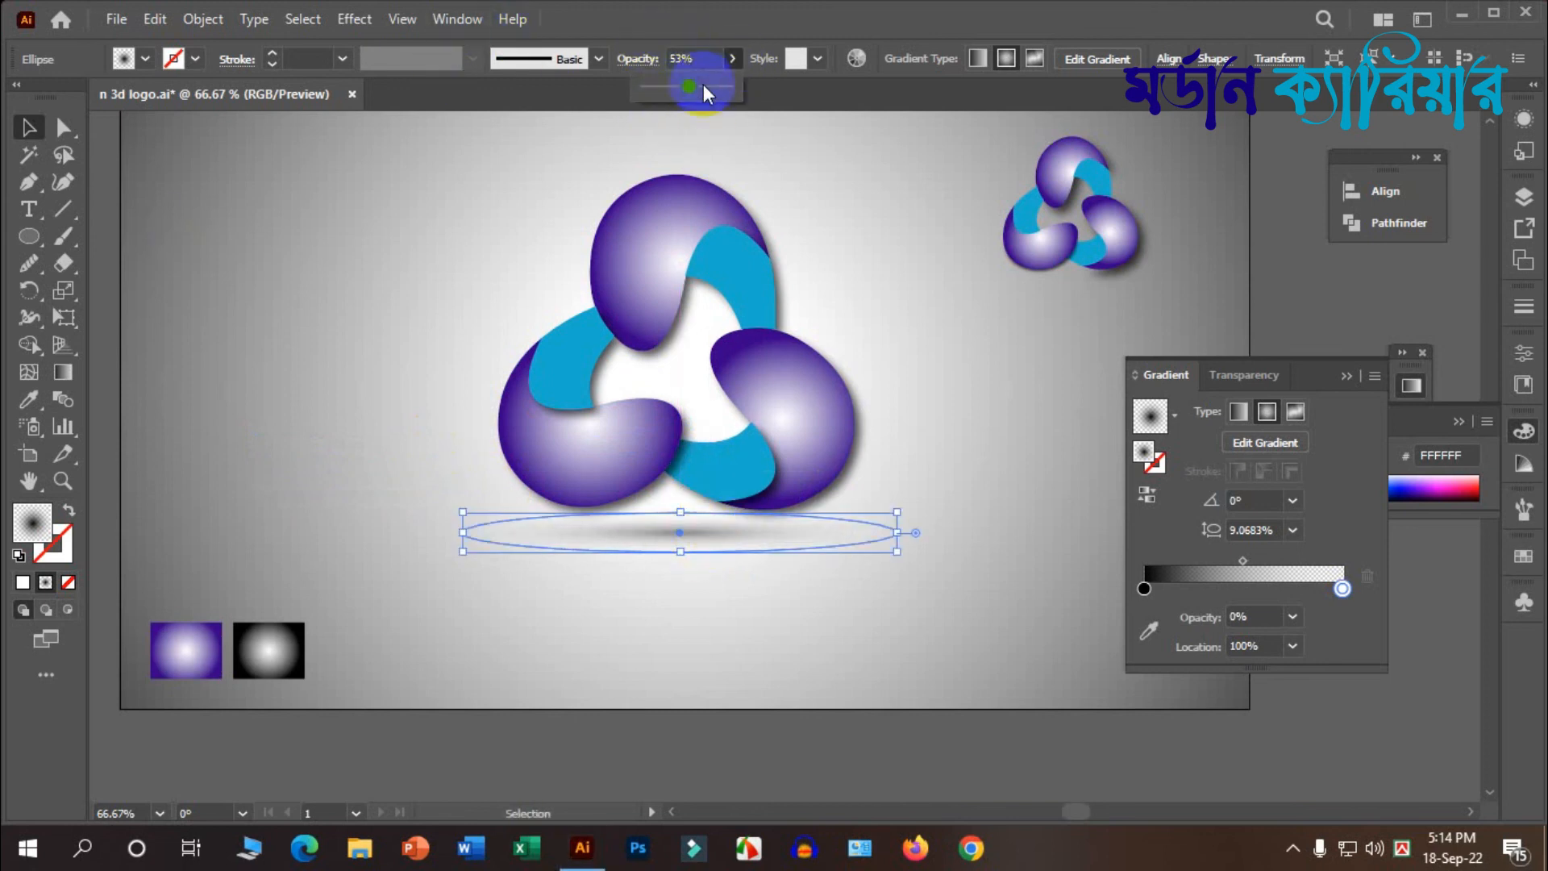
left_click(679, 592)
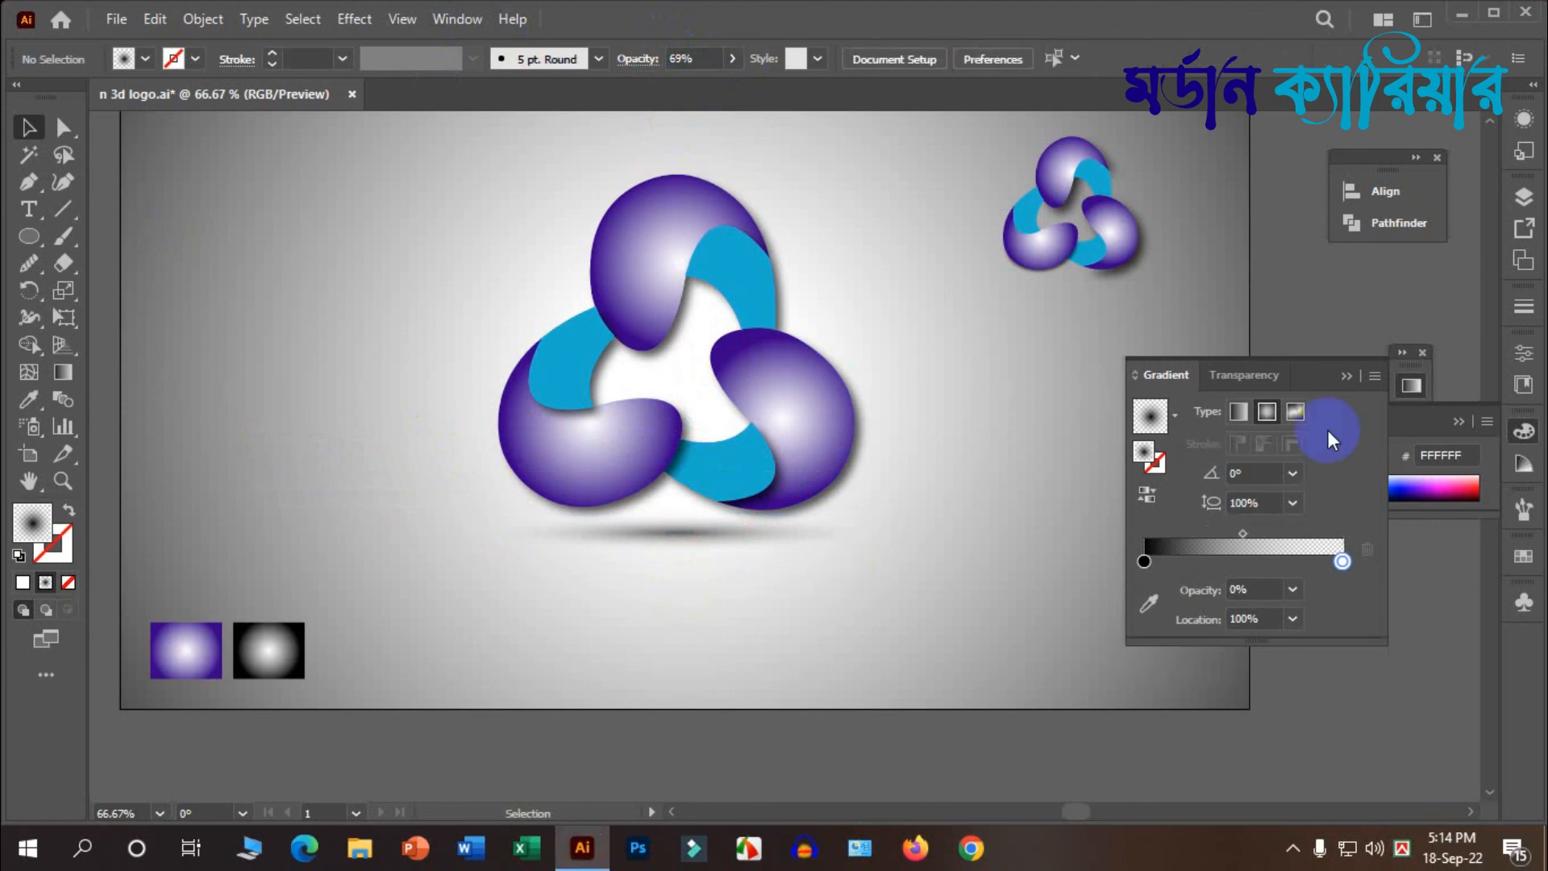
left_click(1345, 376)
Step: Select the logo together with its ground shadow, group them, and clear the selection
key("ctrl+minus")
left_click_drag(802, 561, 801, 402)
right_click(732, 275)
left_click(790, 477)
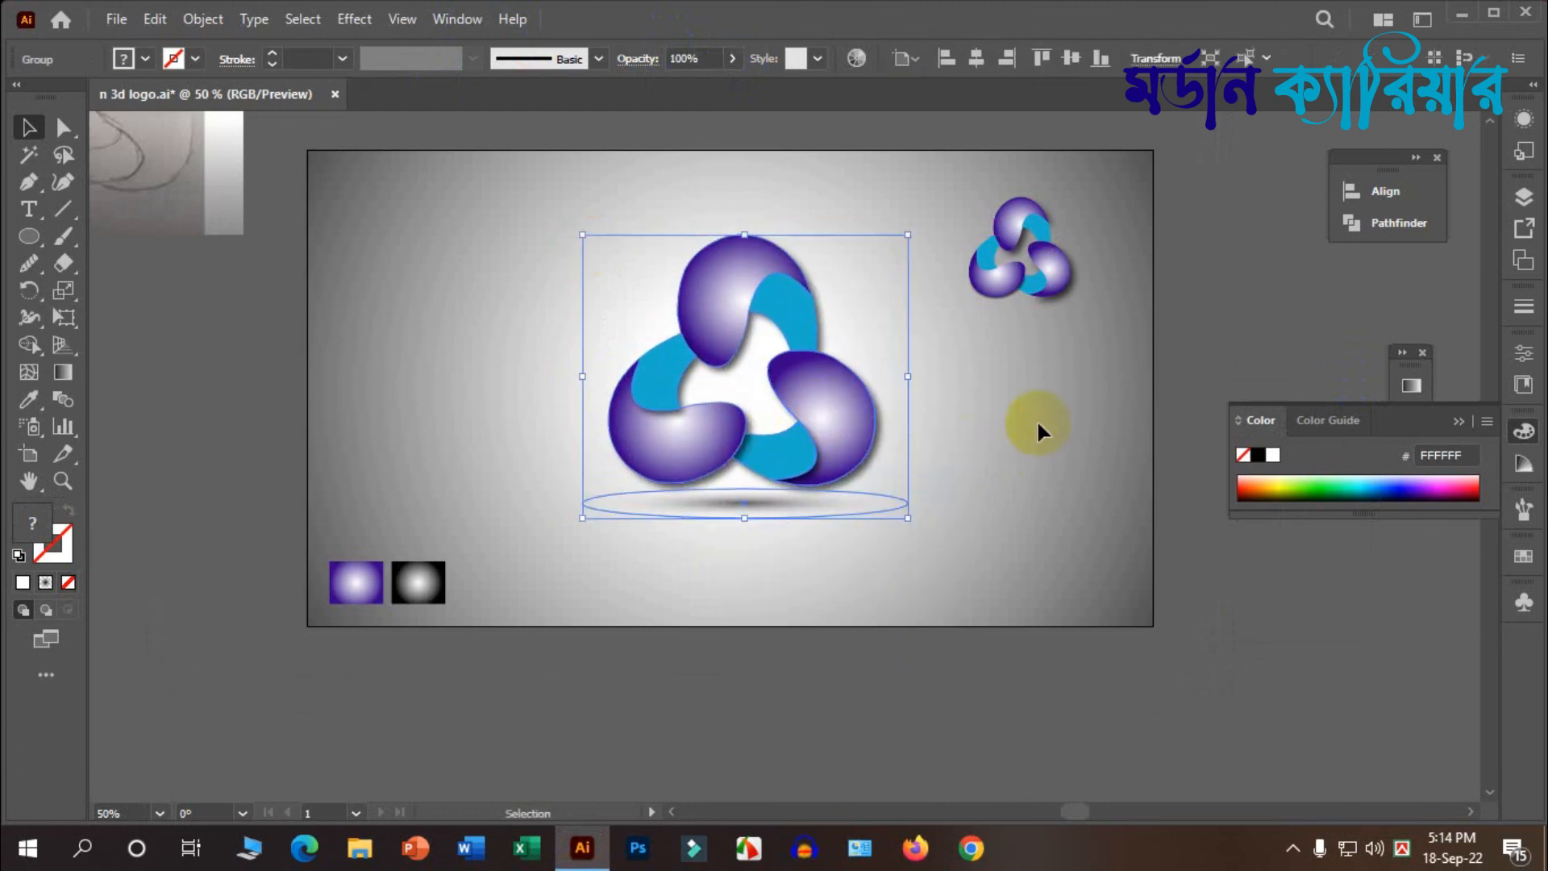
left_click(1037, 419)
scroll(794, 427, "down", 1)
scroll(663, 439, "down", 2)
scroll(754, 432, "up", 2)
scroll(758, 433, "up", 1)
scroll(838, 362, "down", 4)
scroll(709, 409, "up", 2)
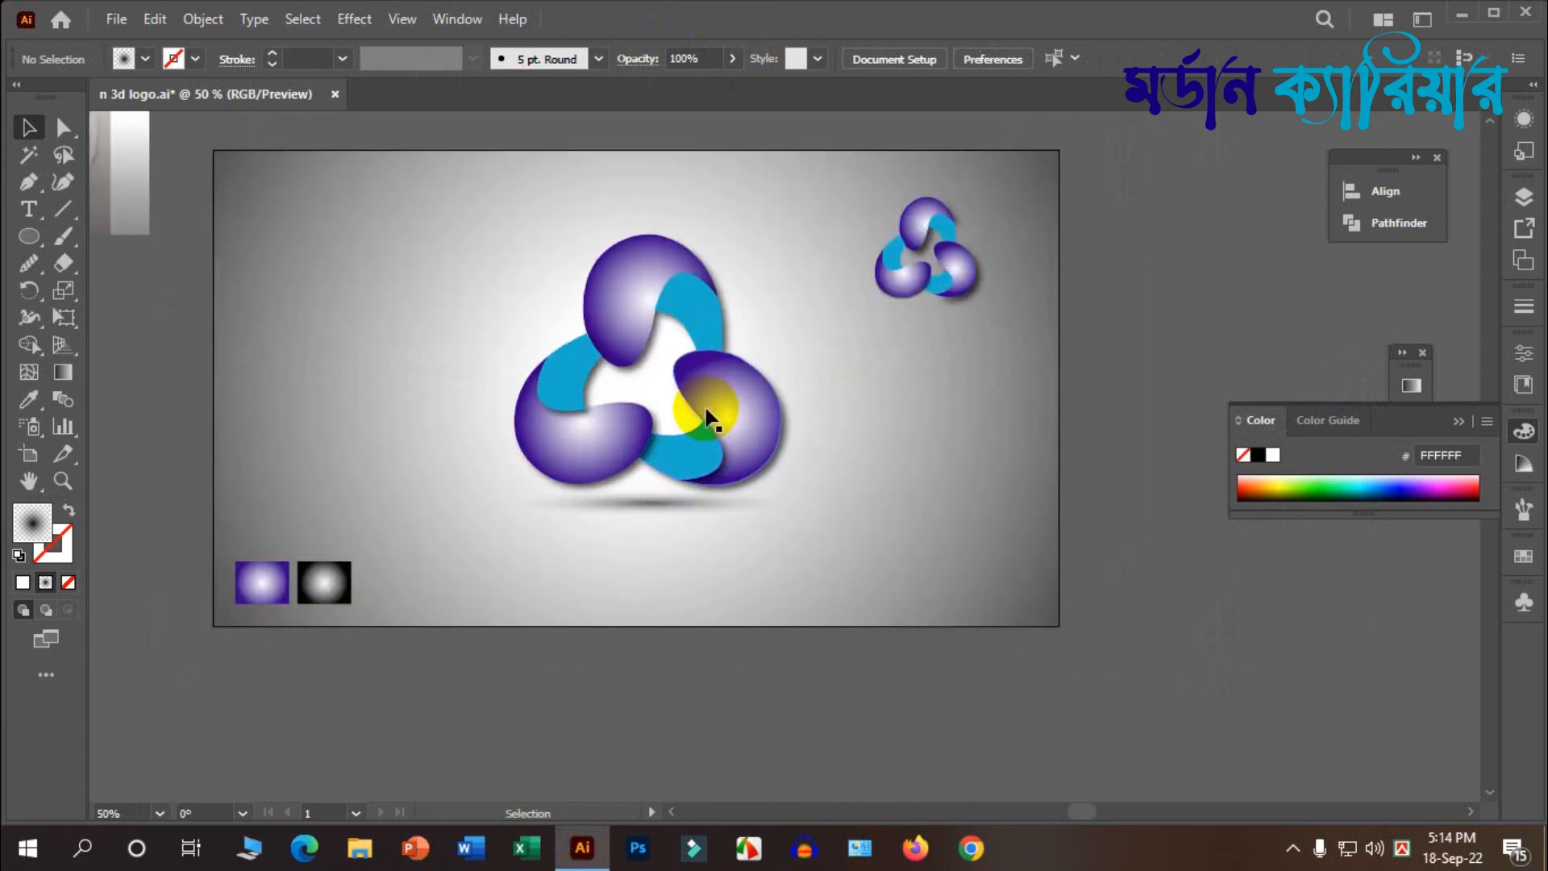
scroll(725, 409, "down", 1)
scroll(836, 415, "up", 1)
scroll(927, 394, "up", 1)
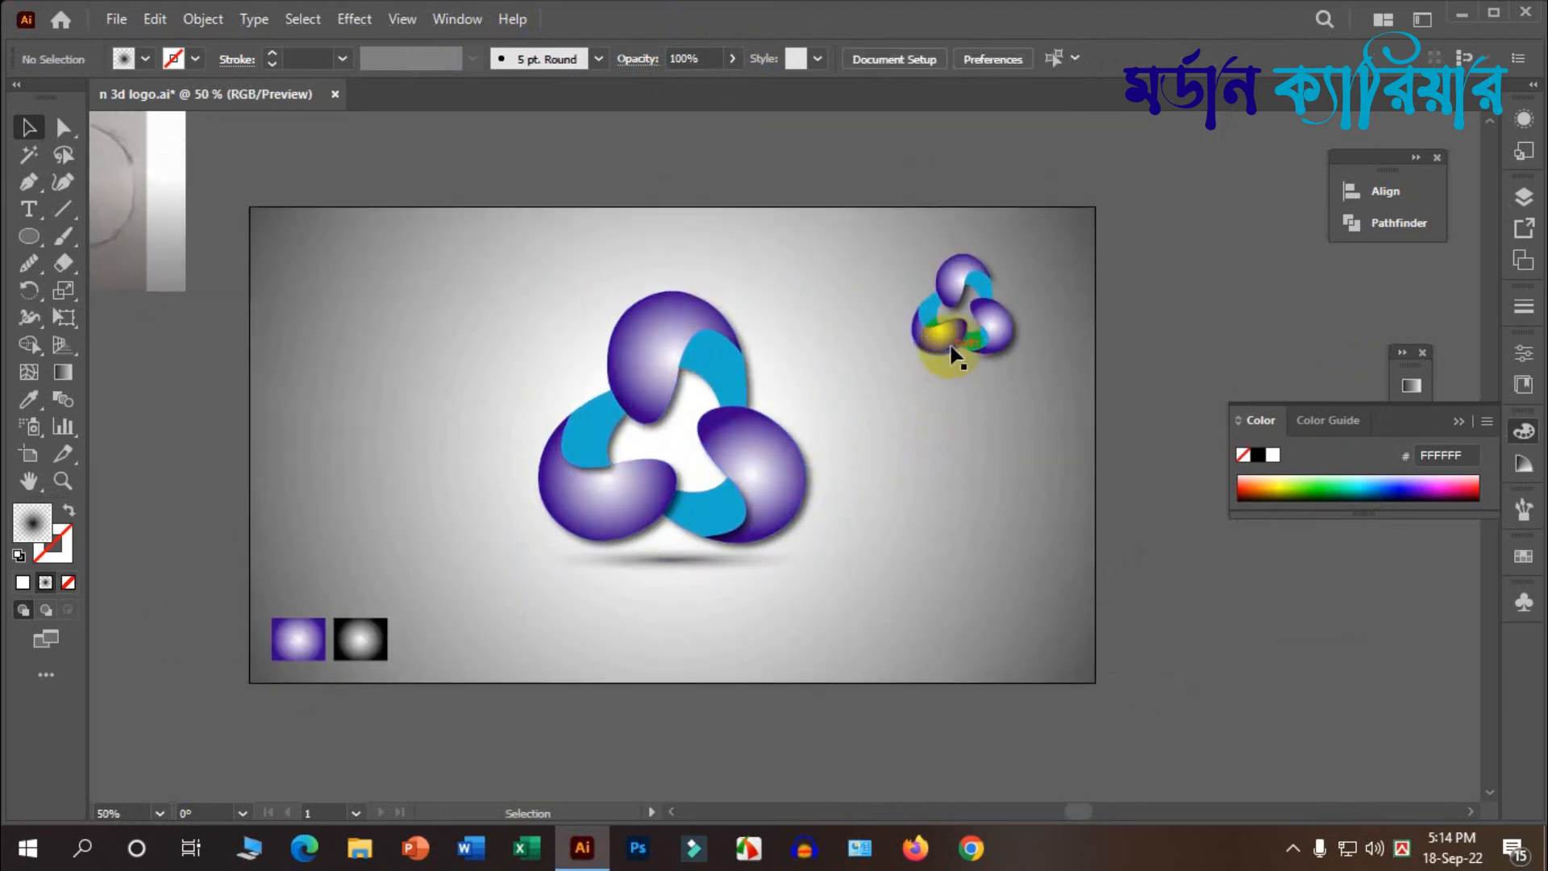
scroll(693, 297, "down", 4)
scroll(729, 288, "up", 2)
scroll(693, 303, "up", 1)
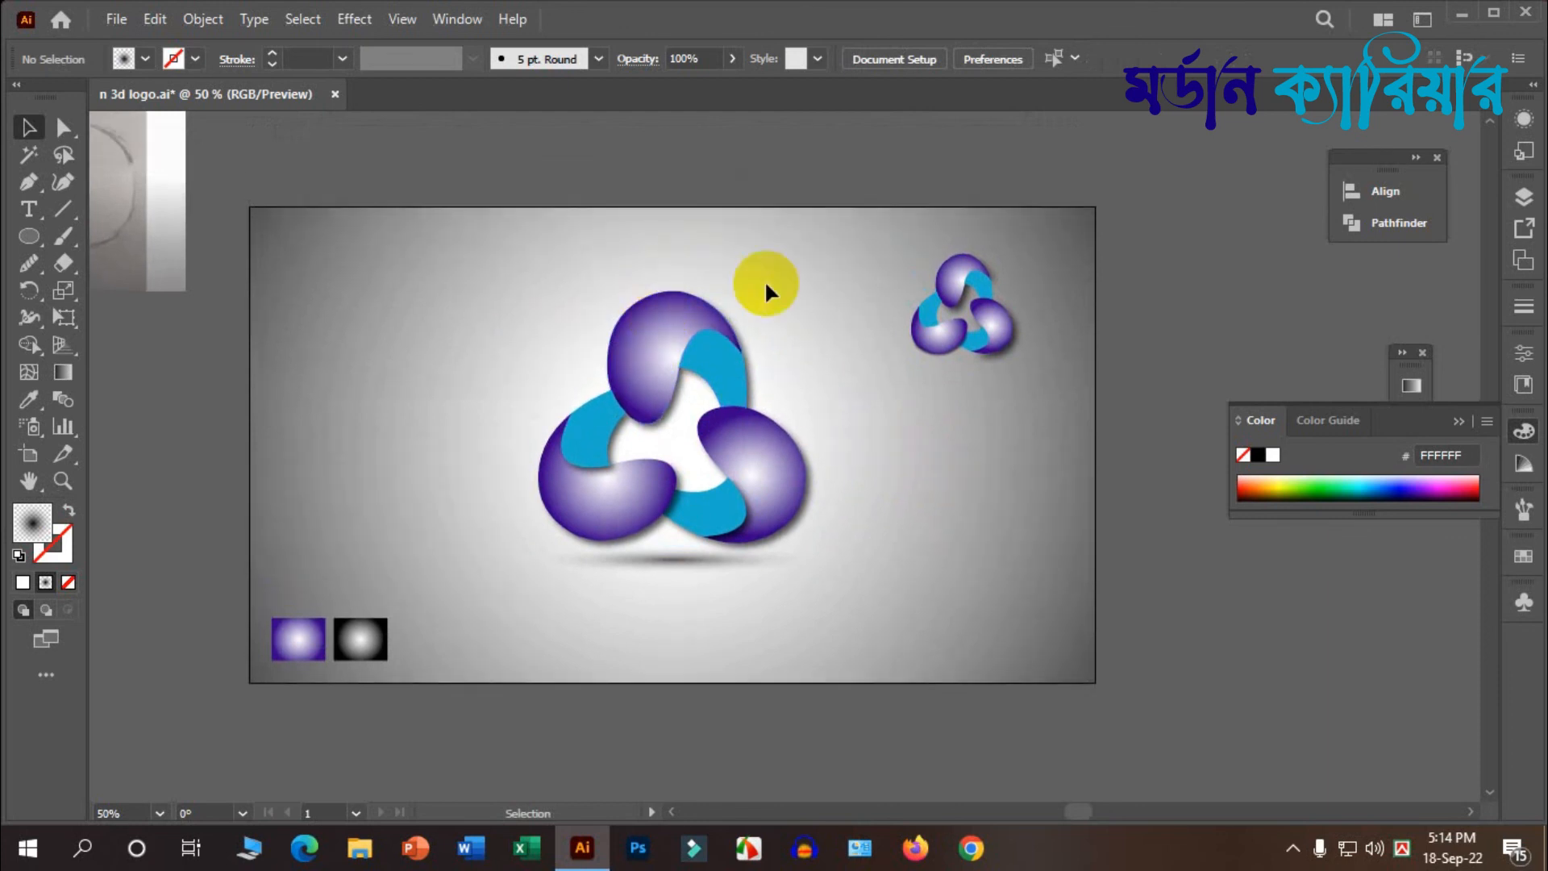
scroll(770, 292, "down", 1)
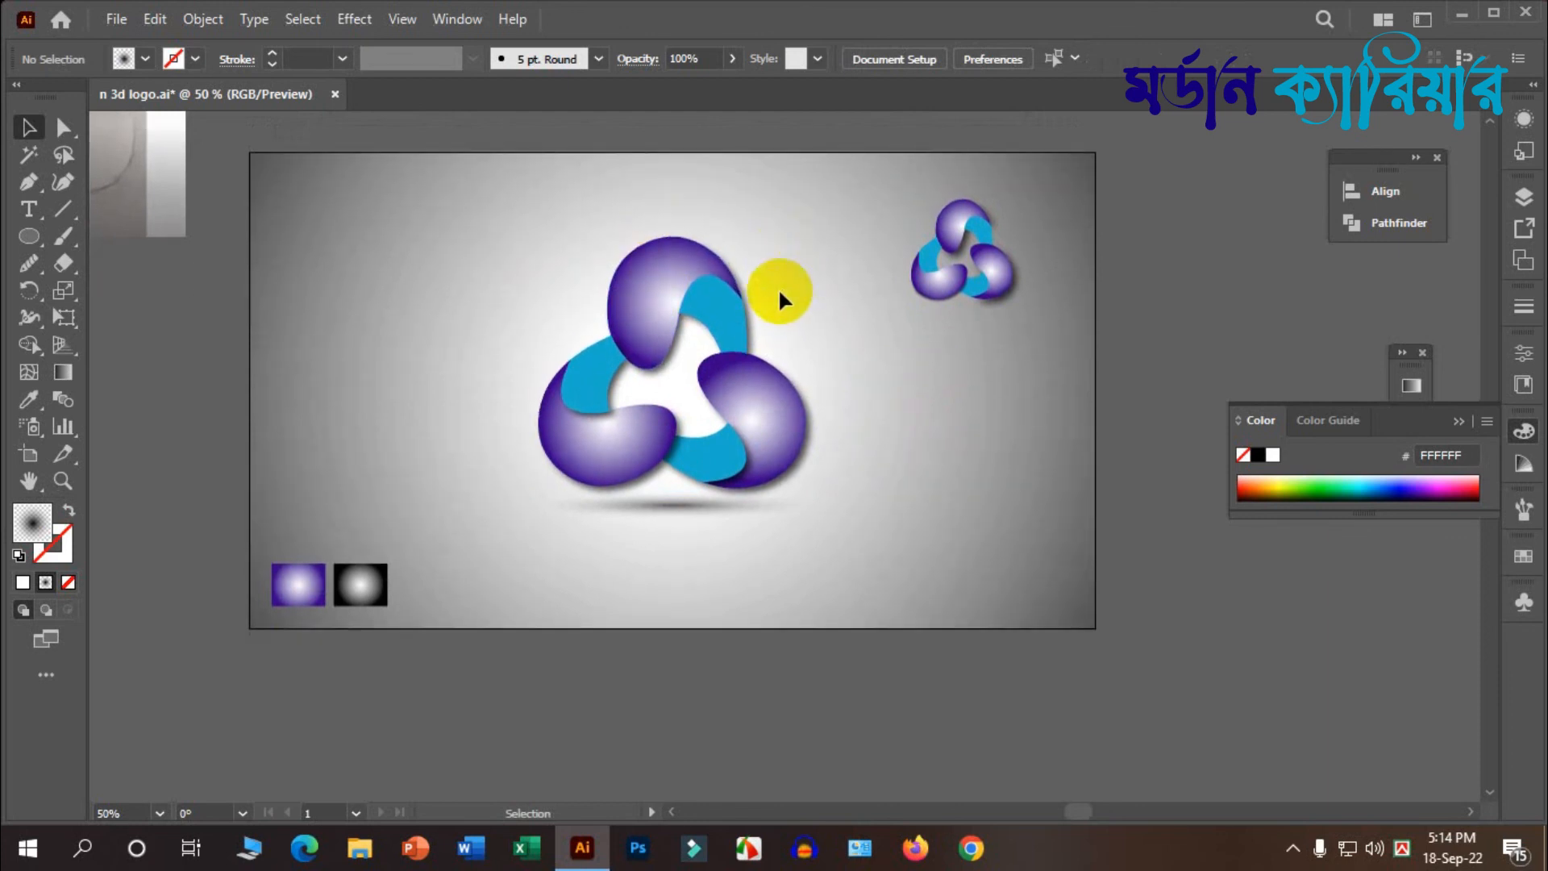
scroll(733, 295, "up", 1)
scroll(734, 287, "up", 1)
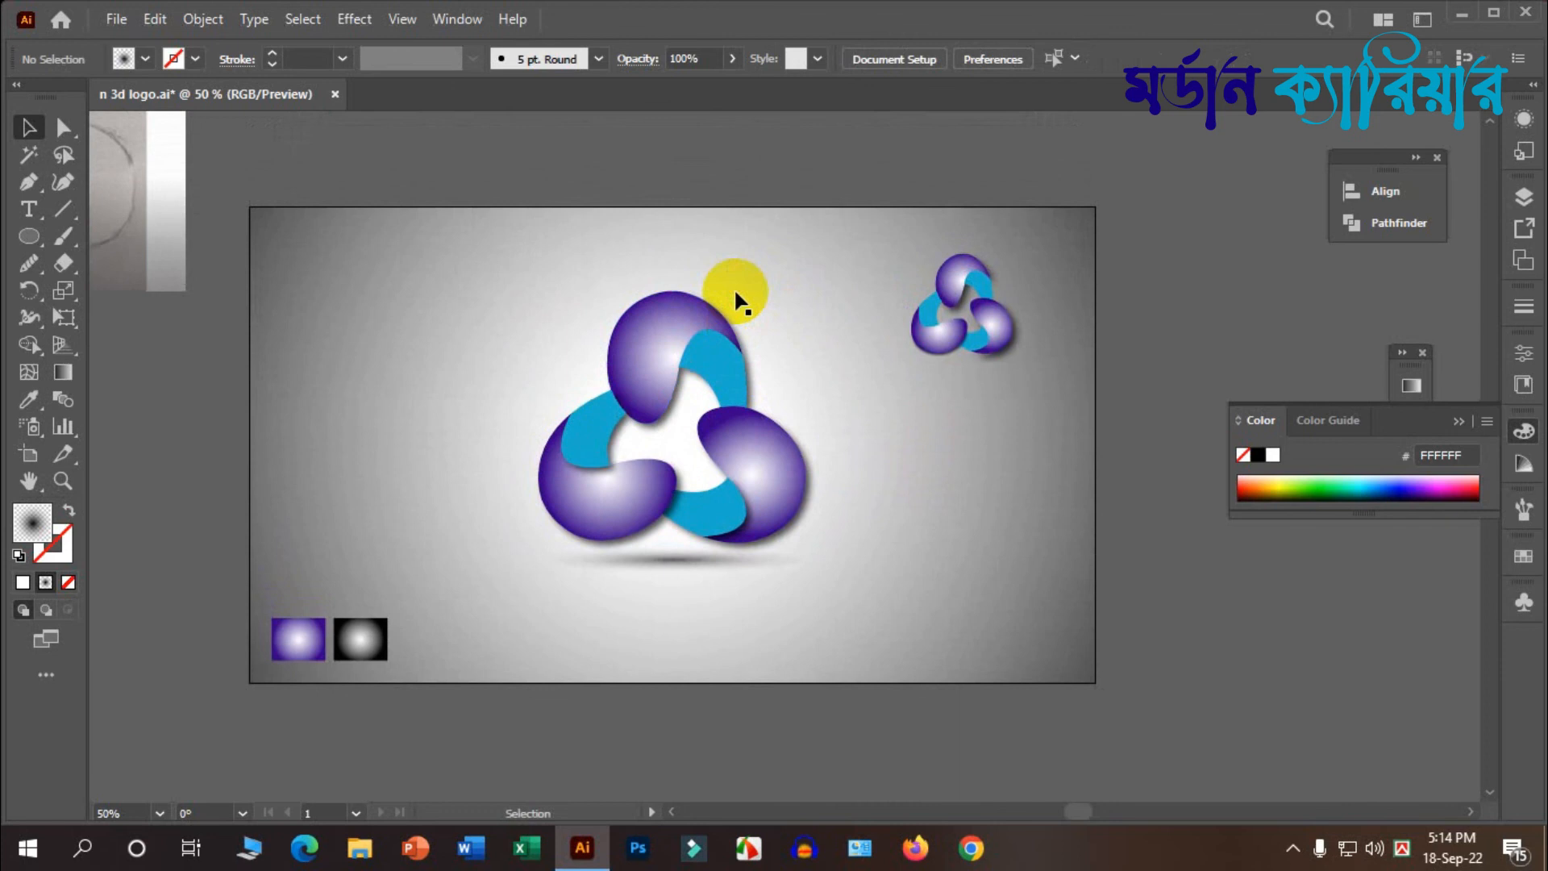
scroll(726, 282, "down", 2)
scroll(558, 247, "up", 1)
scroll(540, 272, "down", 1)
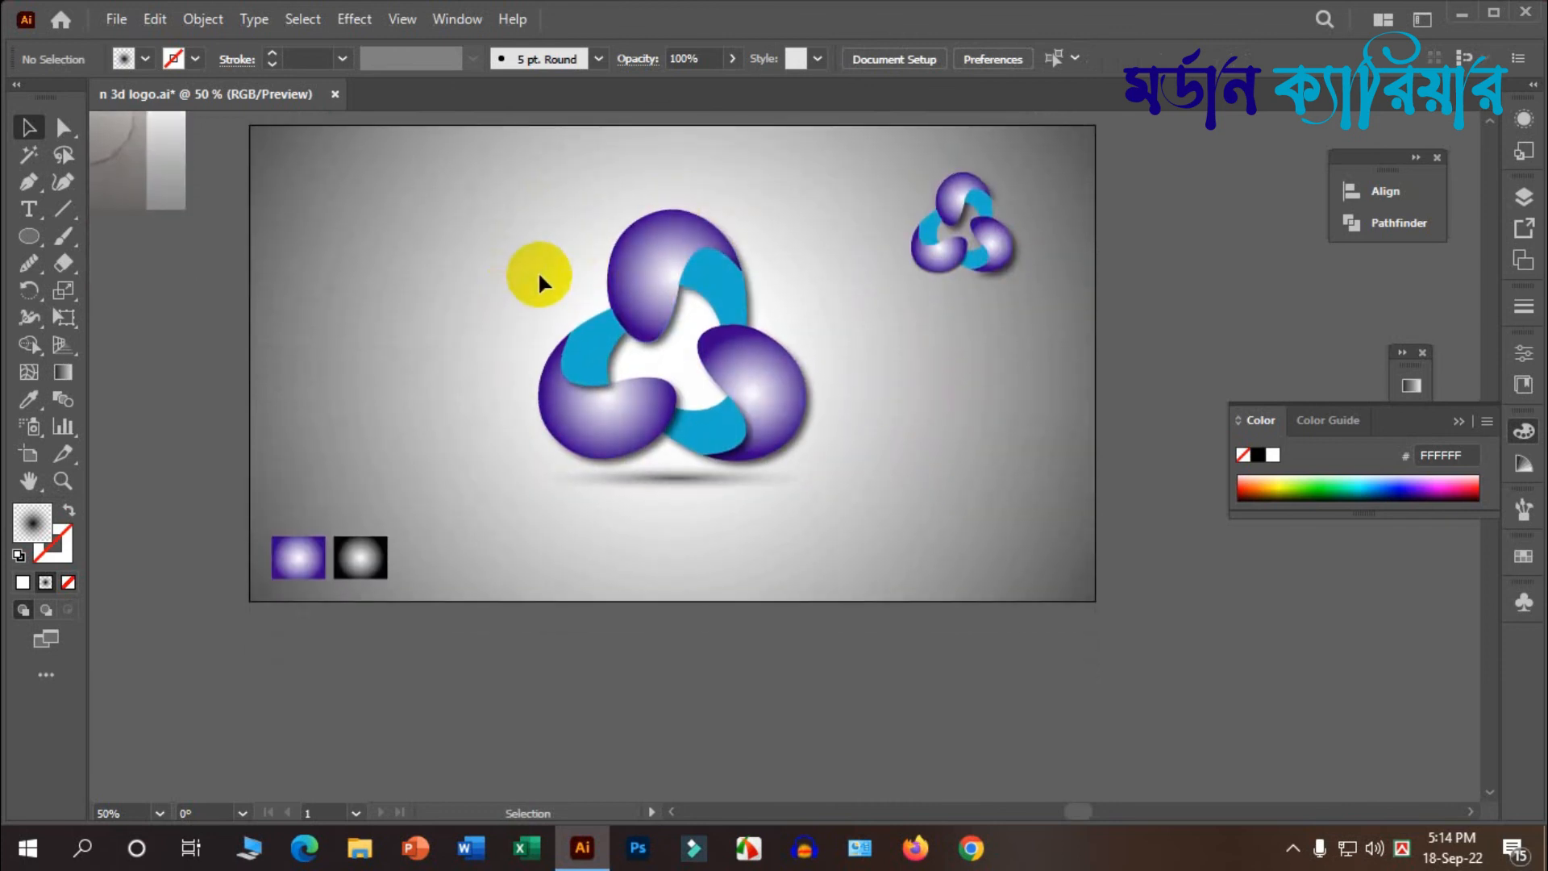